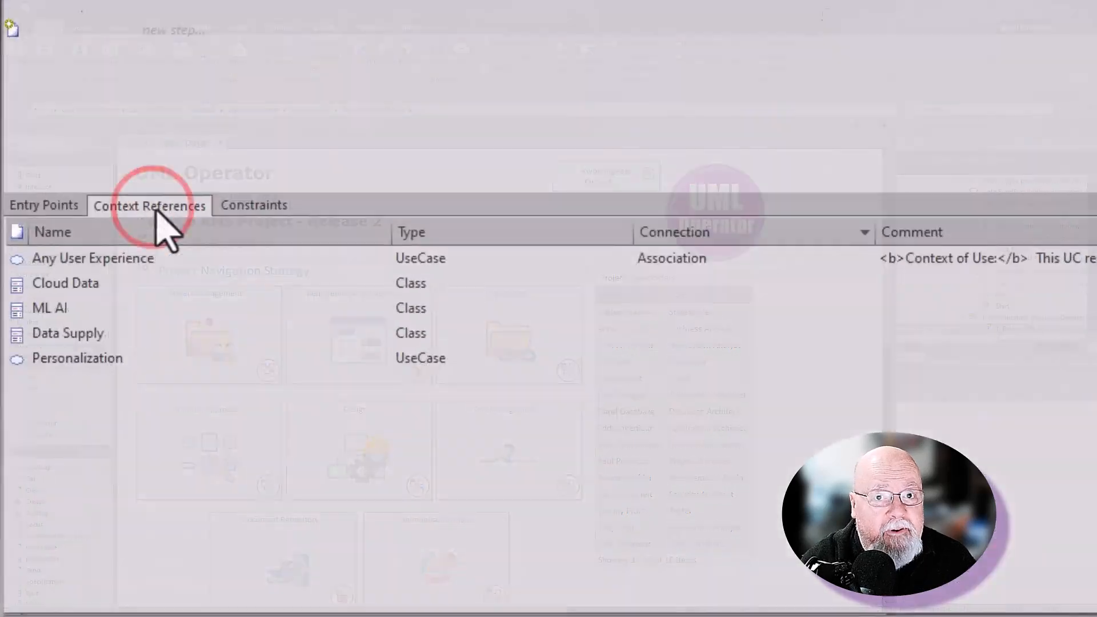
Clone the Data Bus (Kafka) element as a new version into the Data Science Architecture R2 package
{"action": "double_click", "coordinate": [171, 465]}
{"action": "left_click", "coordinate": [543, 279]}
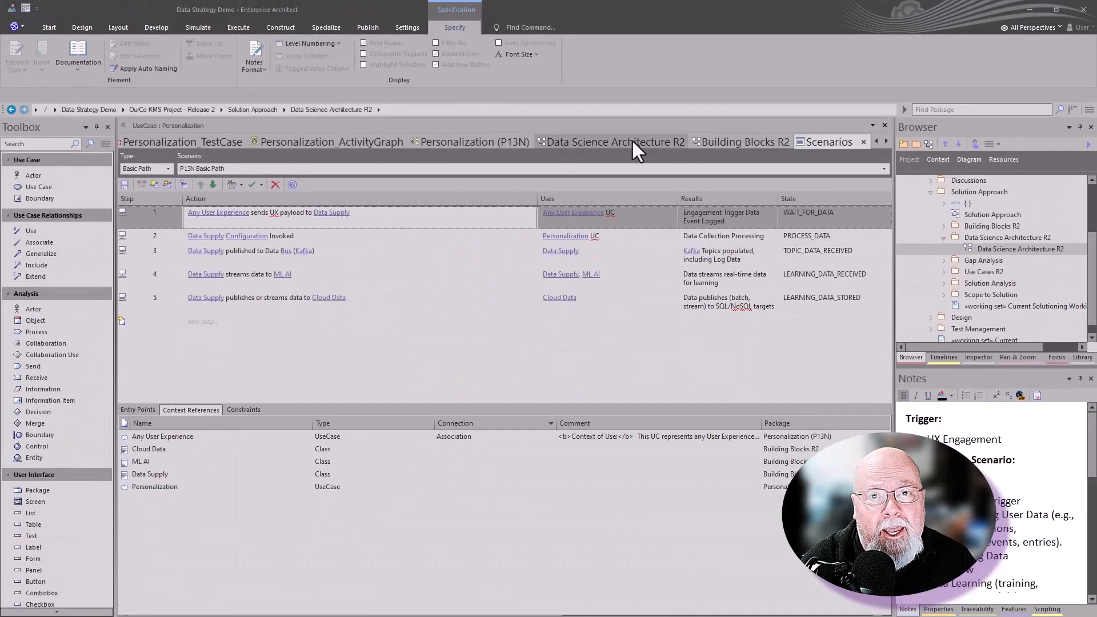
{"action": "left_click", "coordinate": [632, 143]}
{"action": "right_click", "coordinate": [342, 234]}
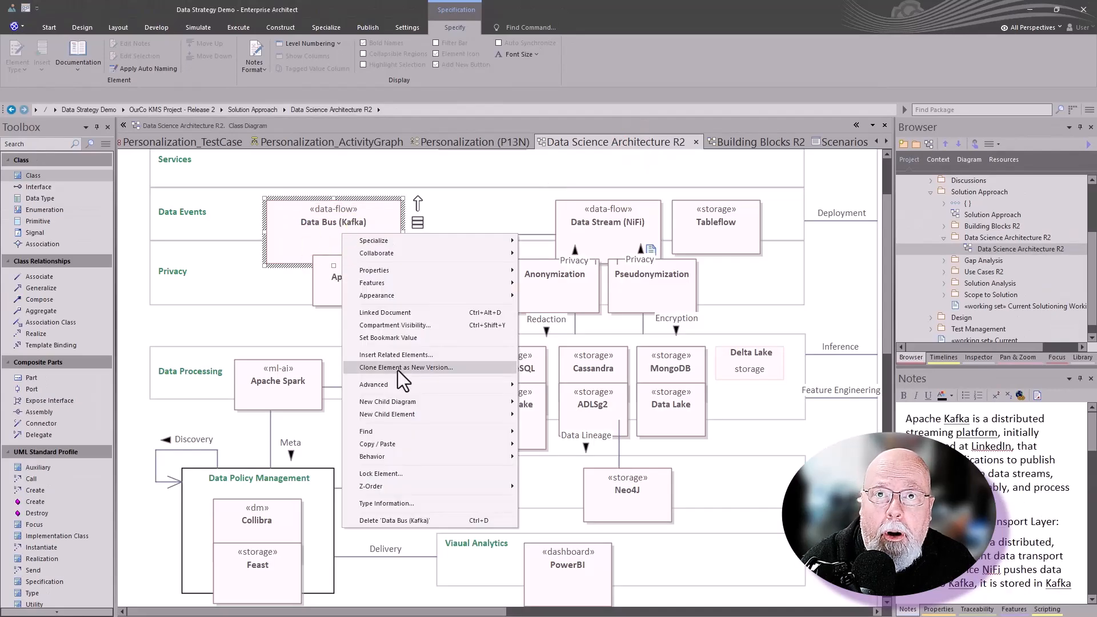
{"action": "left_click", "coordinate": [399, 368]}
{"action": "key", "text": "Return"}
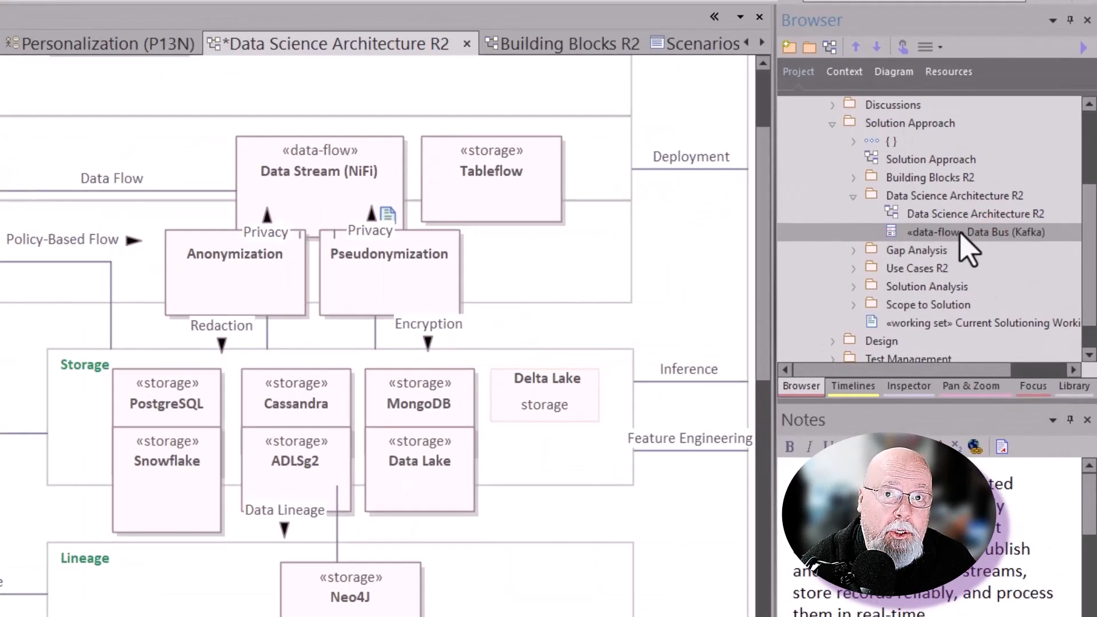
Add the cloned Data Bus (Kafka) element to the Personalization test case scenario's context references
{"action": "left_click", "coordinate": [211, 69]}
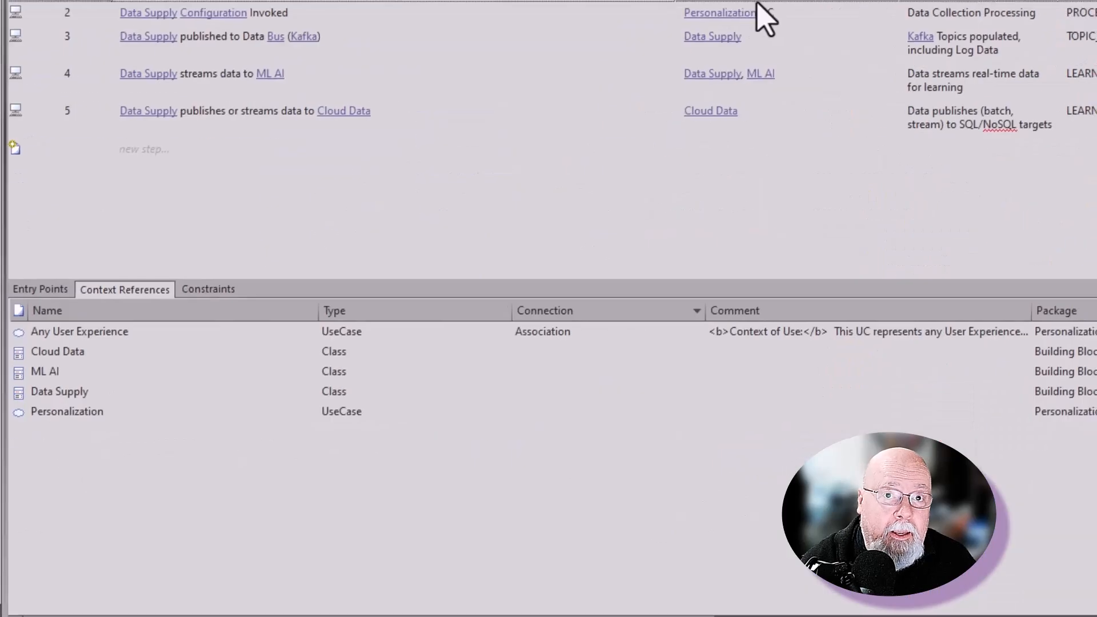
{"action": "right_click", "coordinate": [170, 442]}
{"action": "left_click", "coordinate": [214, 472]}
{"action": "left_click", "coordinate": [394, 306]}
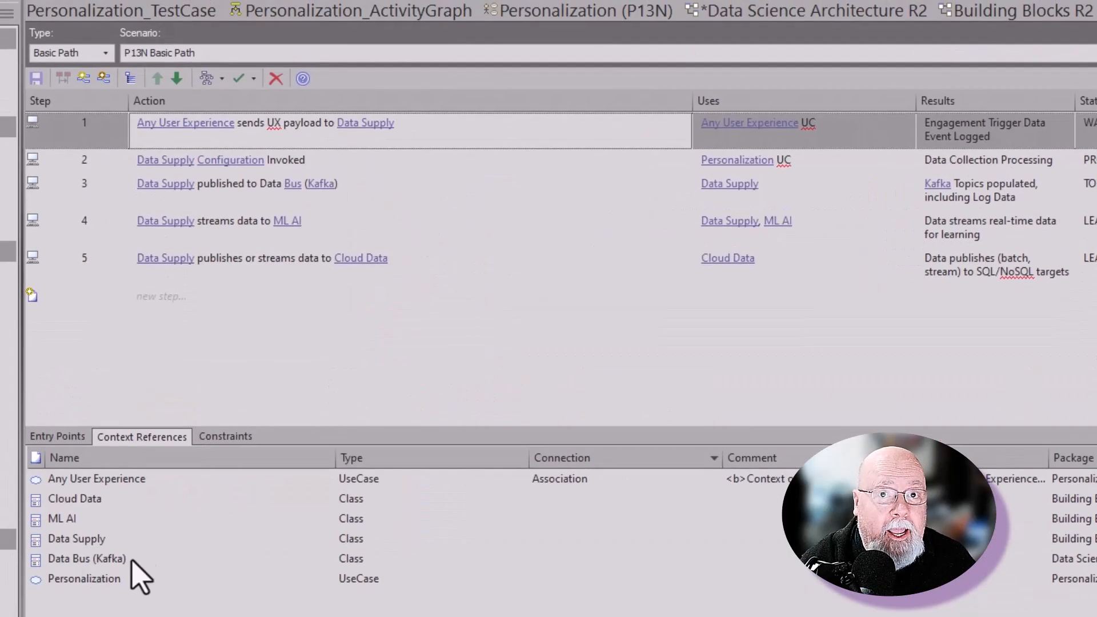
Regenerate the scenario's sequence diagram so it includes a Data Bus (Kafka) lifeline
{"action": "left_click", "coordinate": [265, 178]}
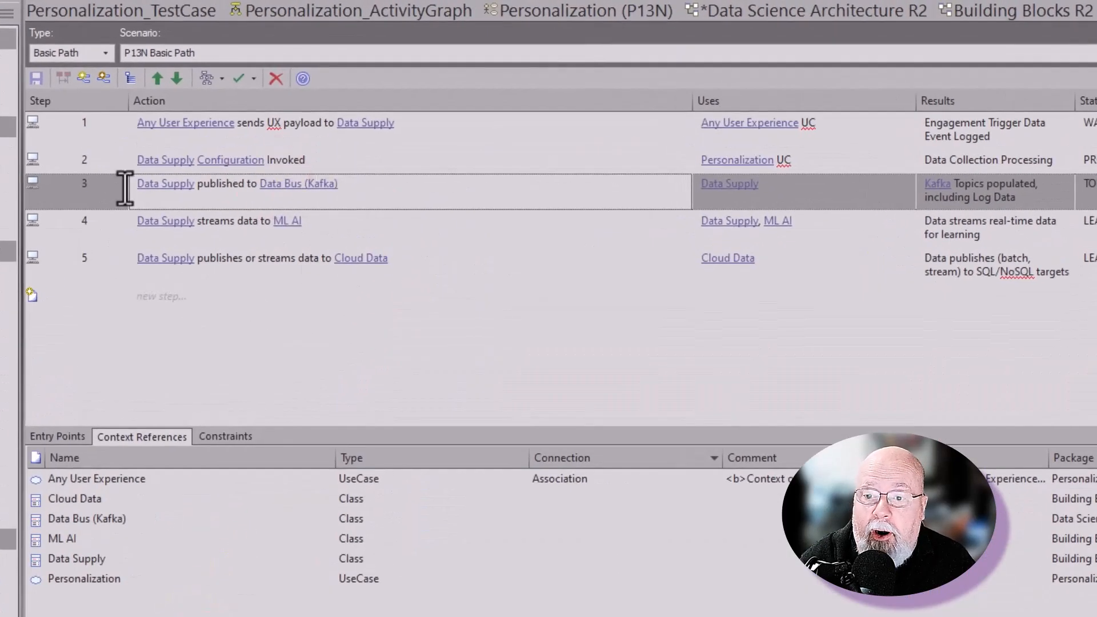
{"action": "left_click", "coordinate": [221, 79]}
{"action": "left_click", "coordinate": [251, 206]}
{"action": "left_click", "coordinate": [724, 324]}
{"action": "left_click", "coordinate": [749, 143]}
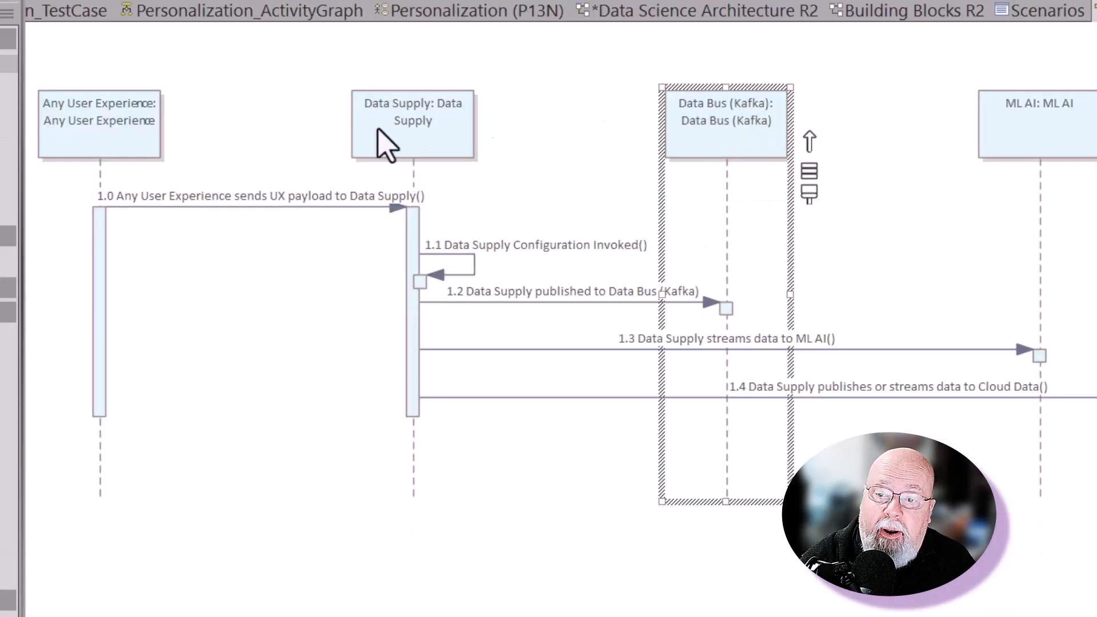
{"action": "left_click", "coordinate": [414, 237]}
{"action": "left_click", "coordinate": [538, 251]}
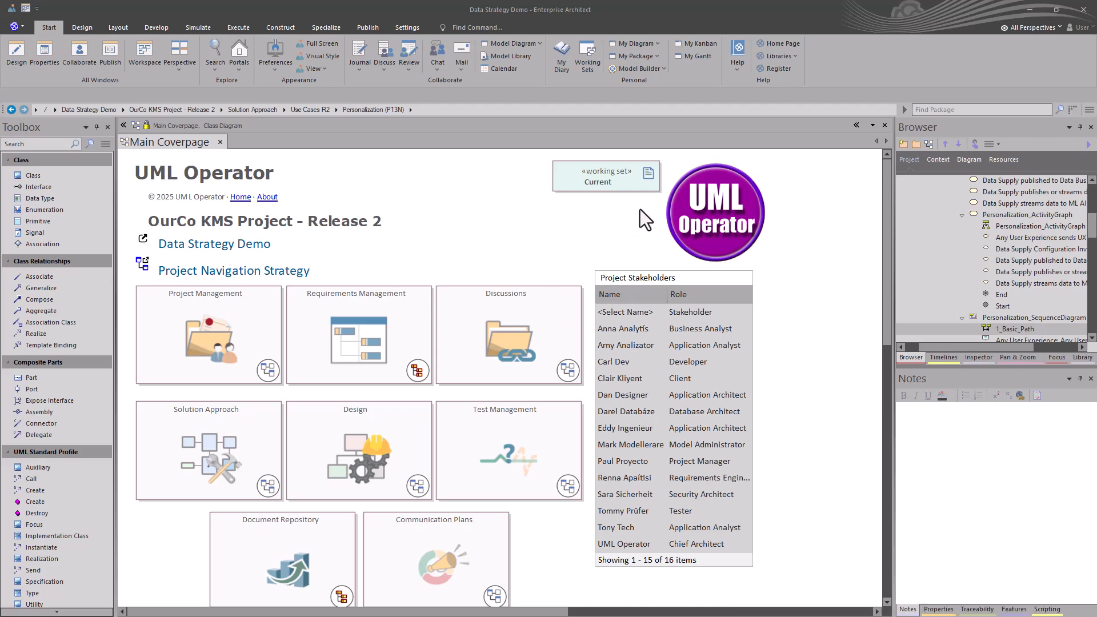
Open the Current working set's edit dialog to review its included windows, then cancel it
{"action": "left_click", "coordinate": [598, 184]}
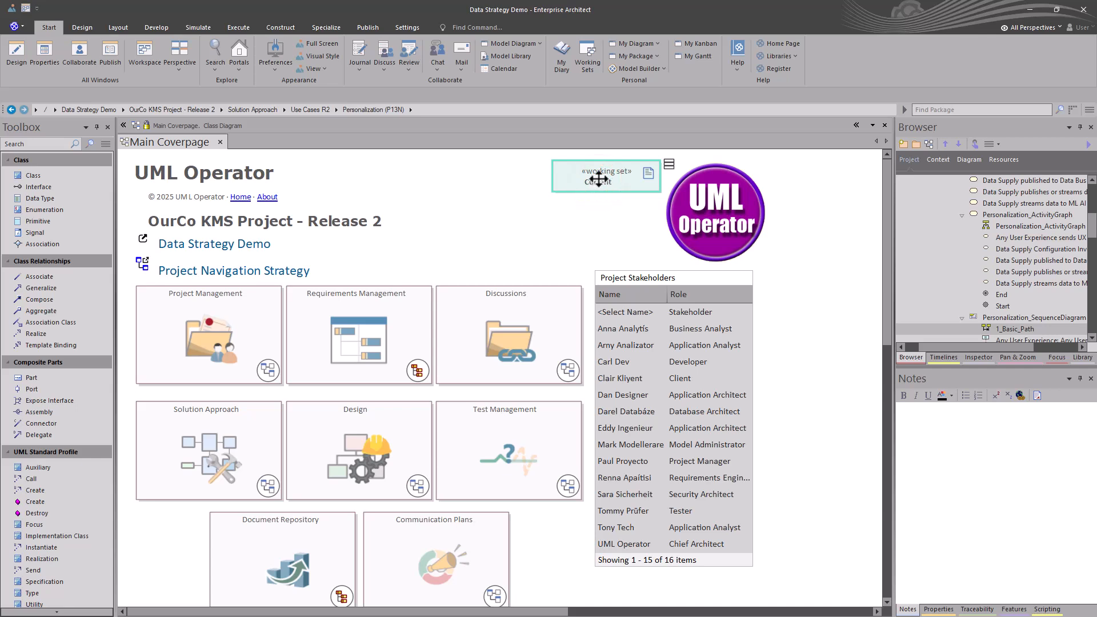
{"action": "right_click", "coordinate": [598, 183]}
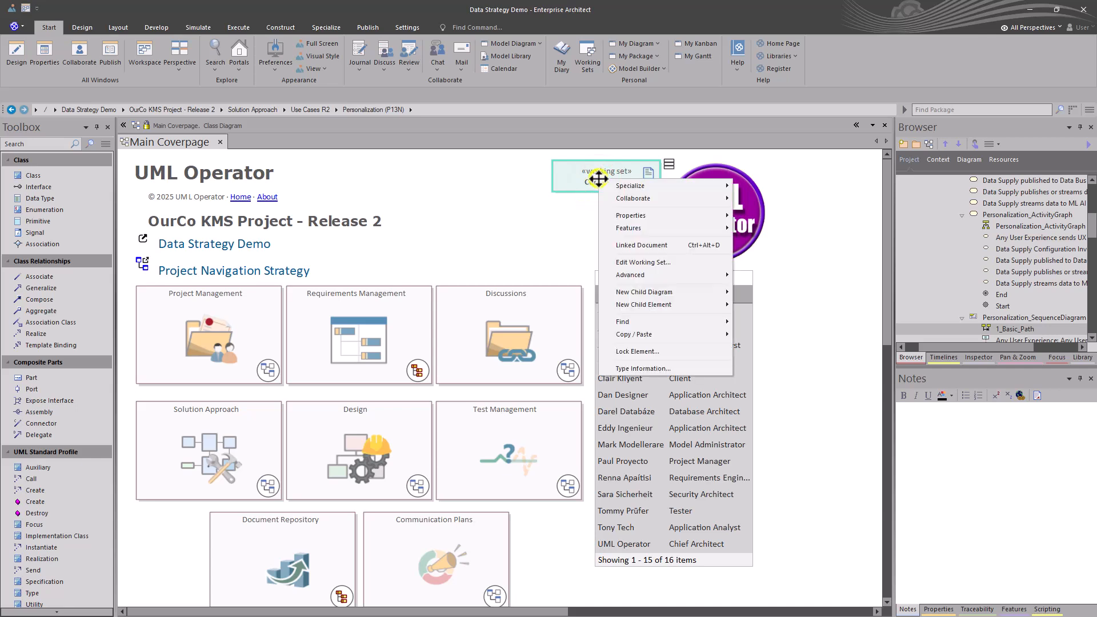
{"action": "left_click", "coordinate": [644, 261]}
{"action": "scroll", "coordinate": [463, 304], "scroll_direction": "down", "scroll_amount": 1}
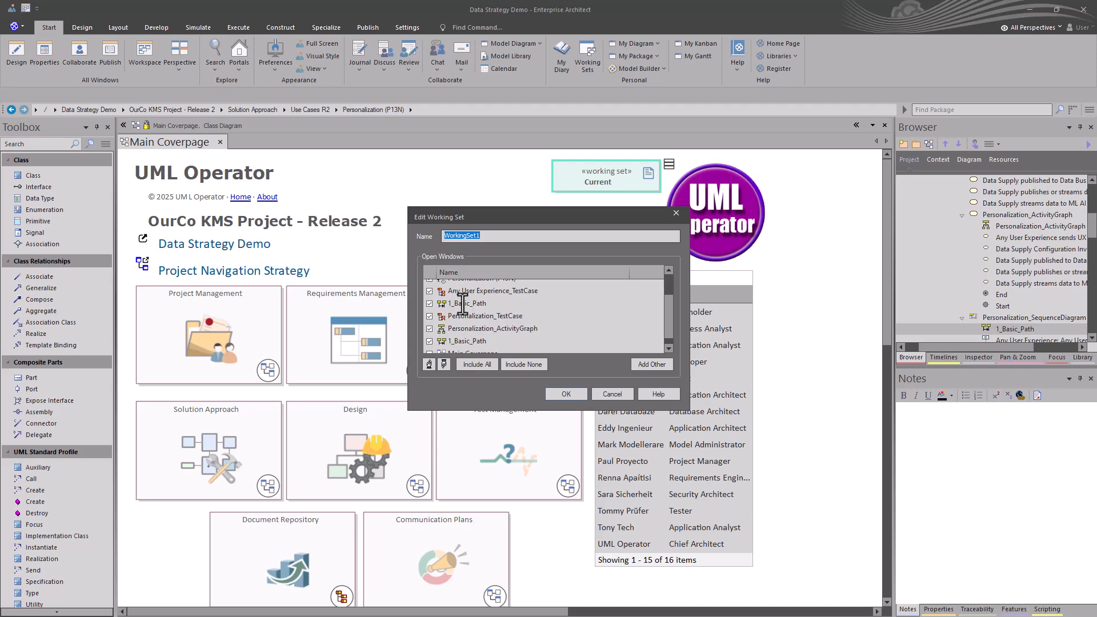
{"action": "scroll", "coordinate": [462, 304], "scroll_direction": "up", "scroll_amount": 1}
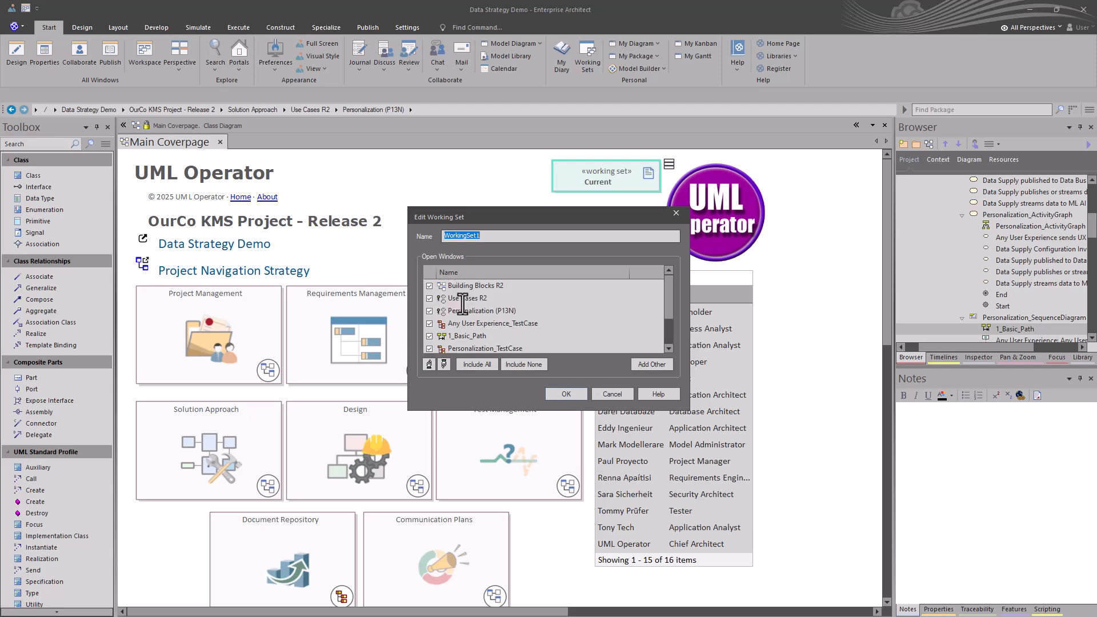
{"action": "left_click", "coordinate": [595, 393]}
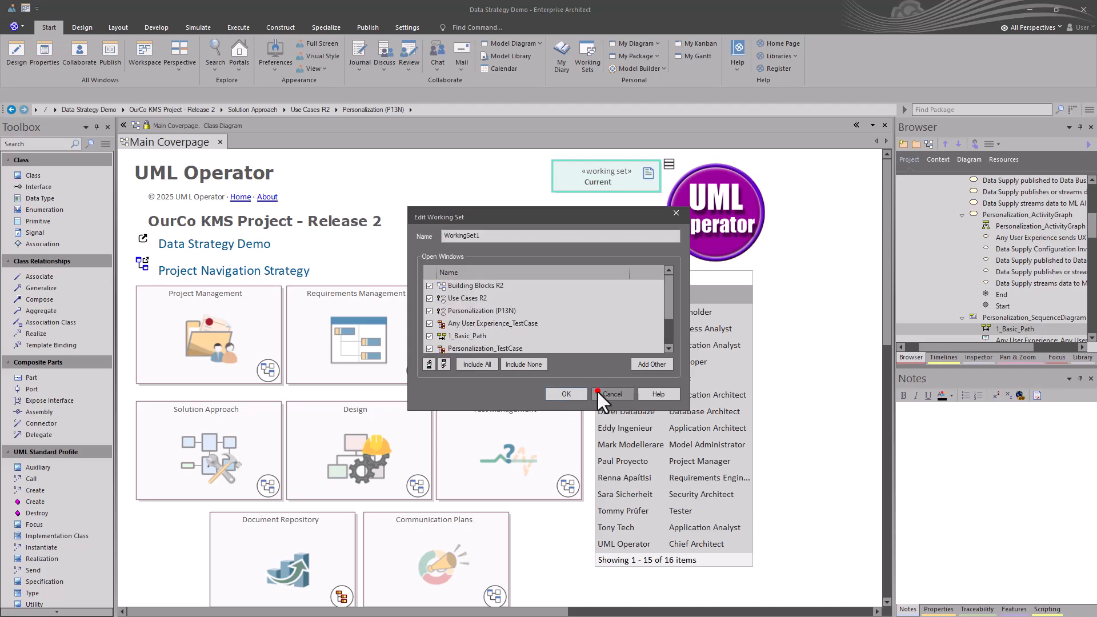
Open the Current working set to reopen its saved diagram tabs
{"action": "double_click", "coordinate": [599, 183]}
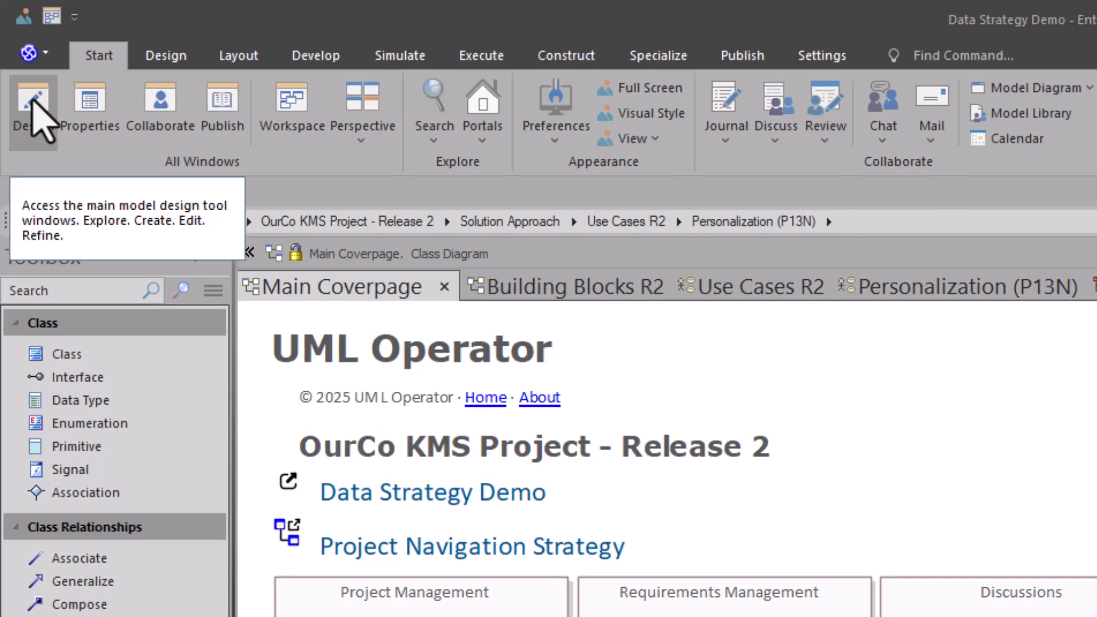
Open the Focus window and list the diagrams changed within the last day
{"action": "left_click", "coordinate": [32, 109]}
{"action": "left_click", "coordinate": [55, 301]}
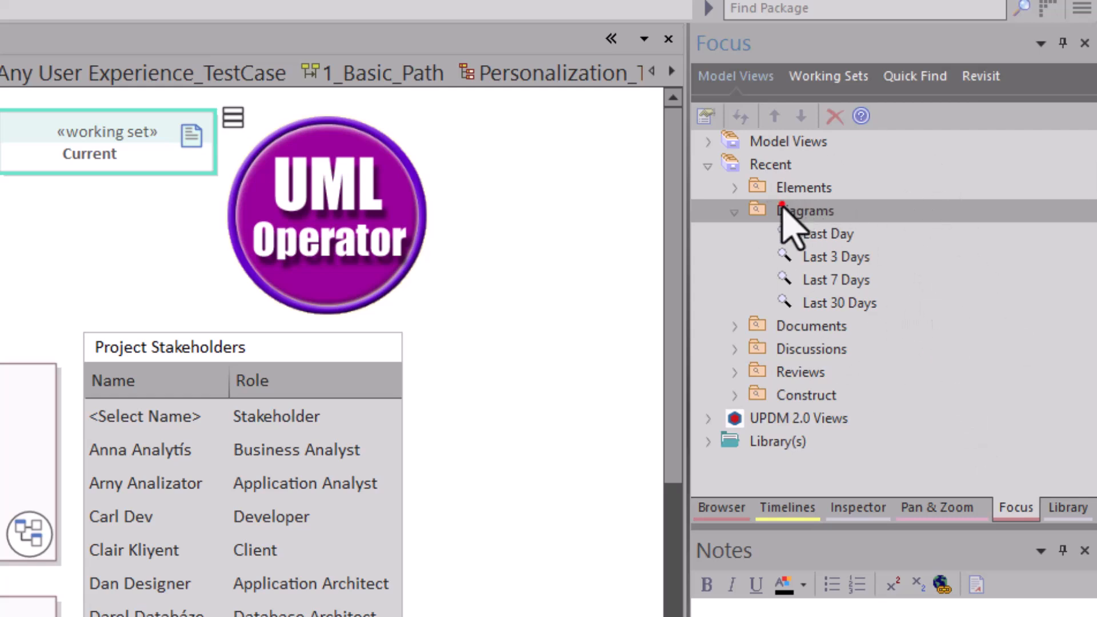
{"action": "left_click", "coordinate": [768, 165]}
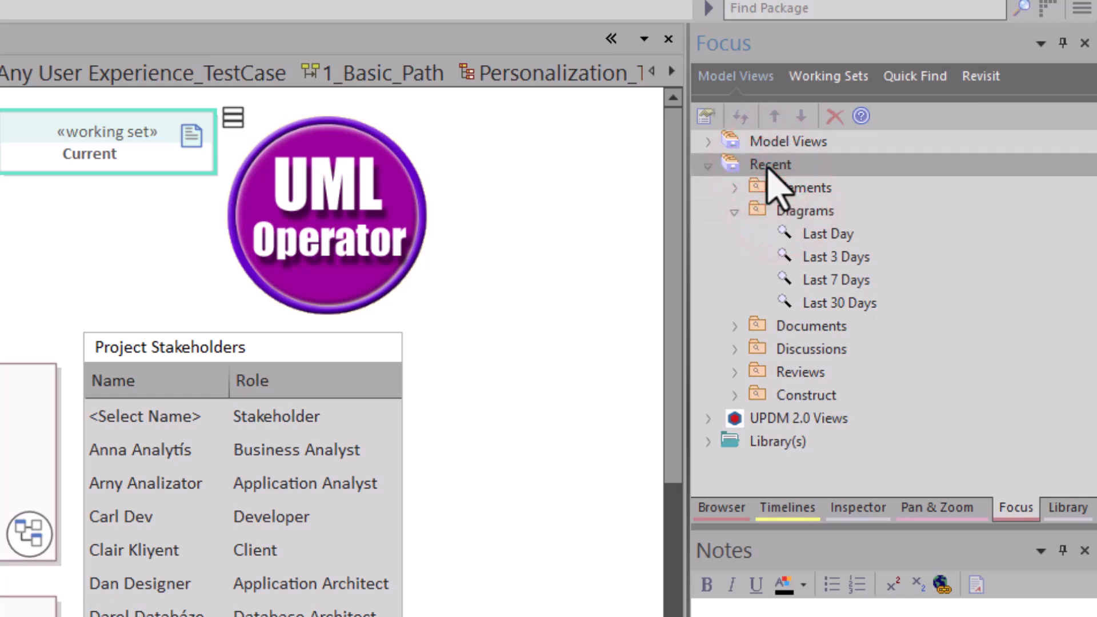
{"action": "left_click", "coordinate": [810, 232]}
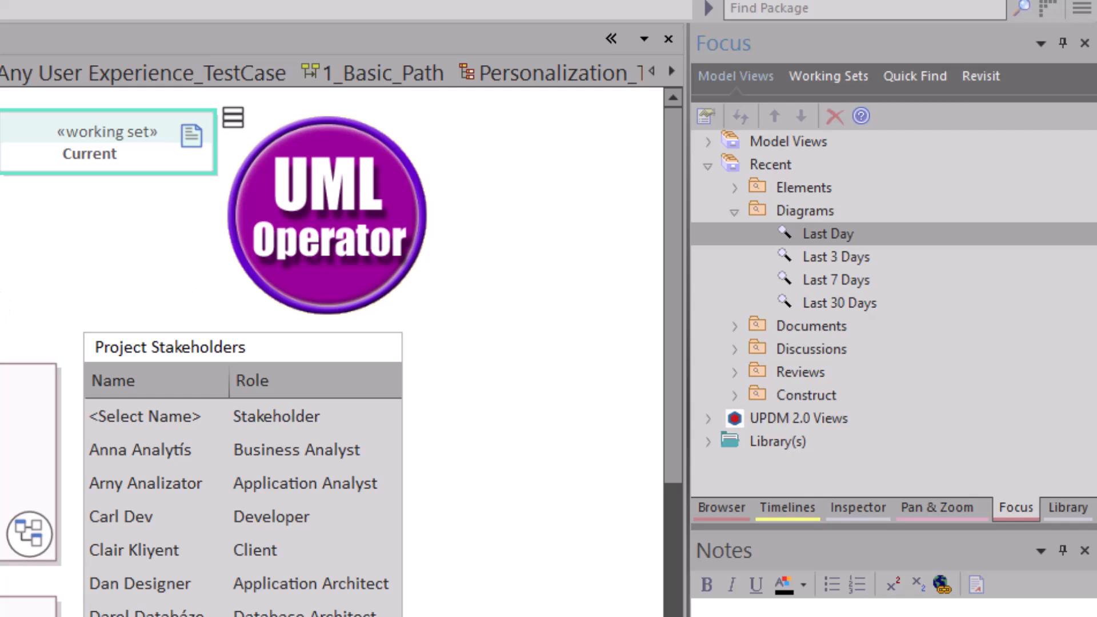
Open the Personalization (P13N) use case diagram from the Use Cases R2 diagram
{"action": "left_click", "coordinate": [91, 226]}
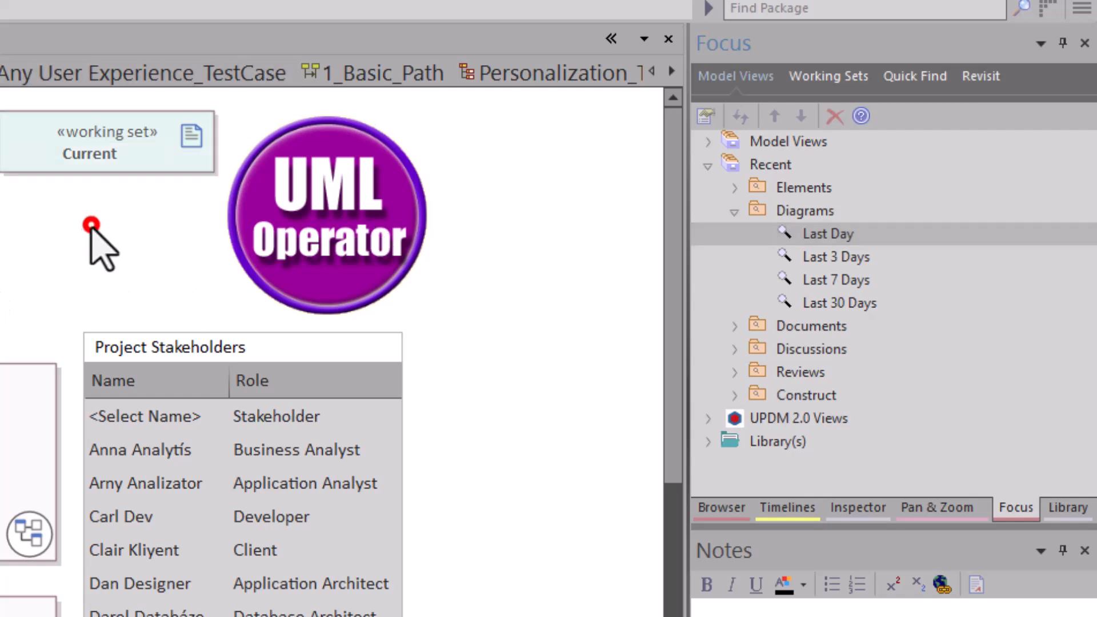
{"action": "left_click", "coordinate": [105, 164]}
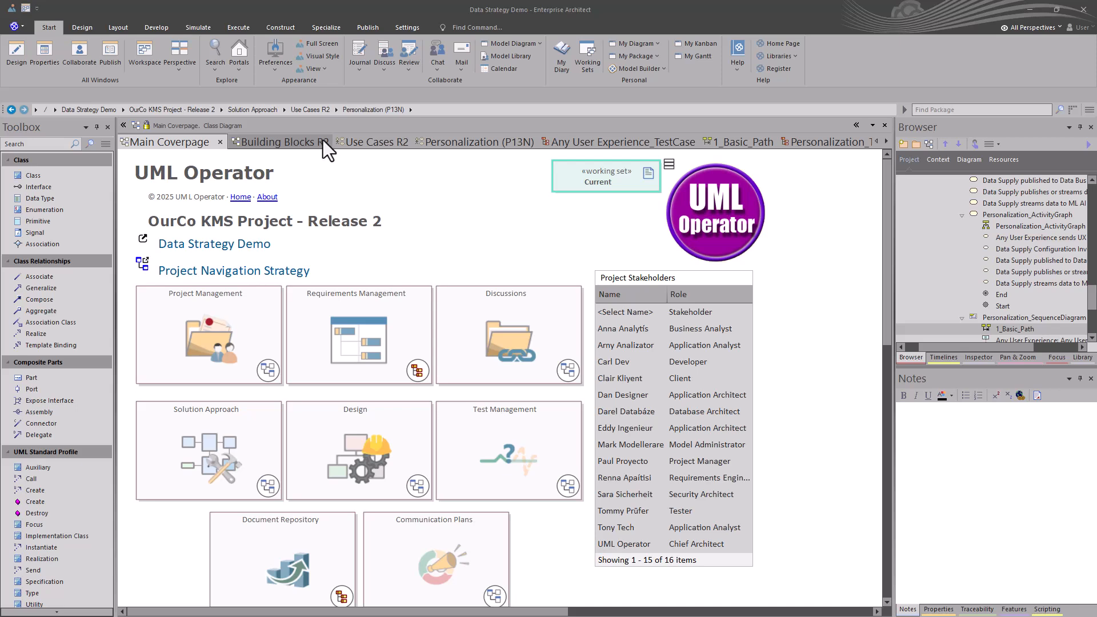
{"action": "left_click", "coordinate": [367, 143]}
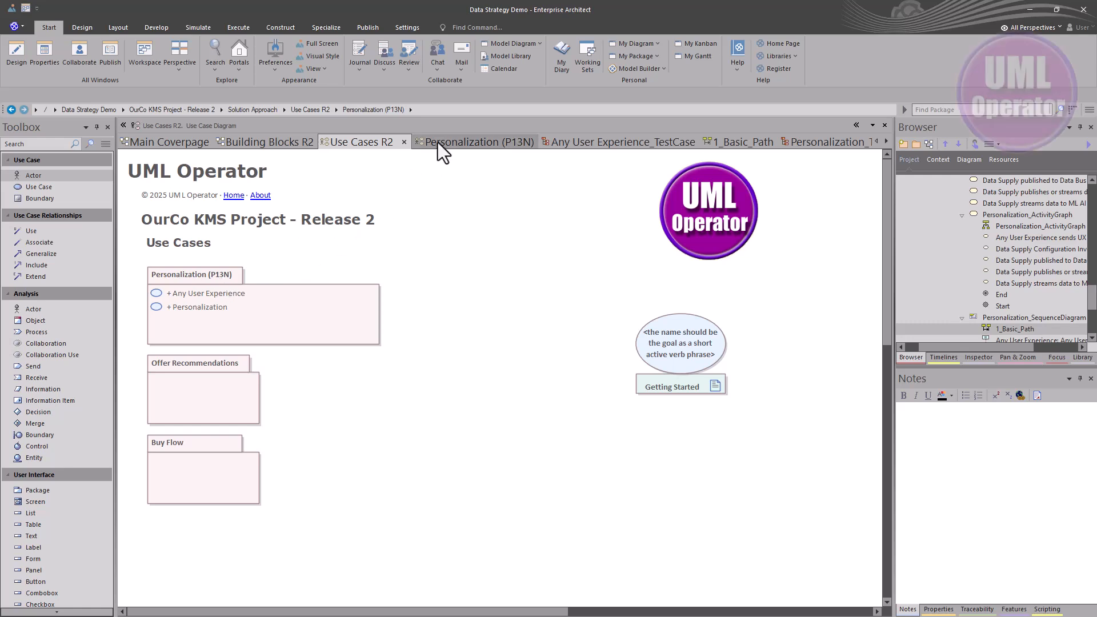
{"action": "double_click", "coordinate": [228, 278]}
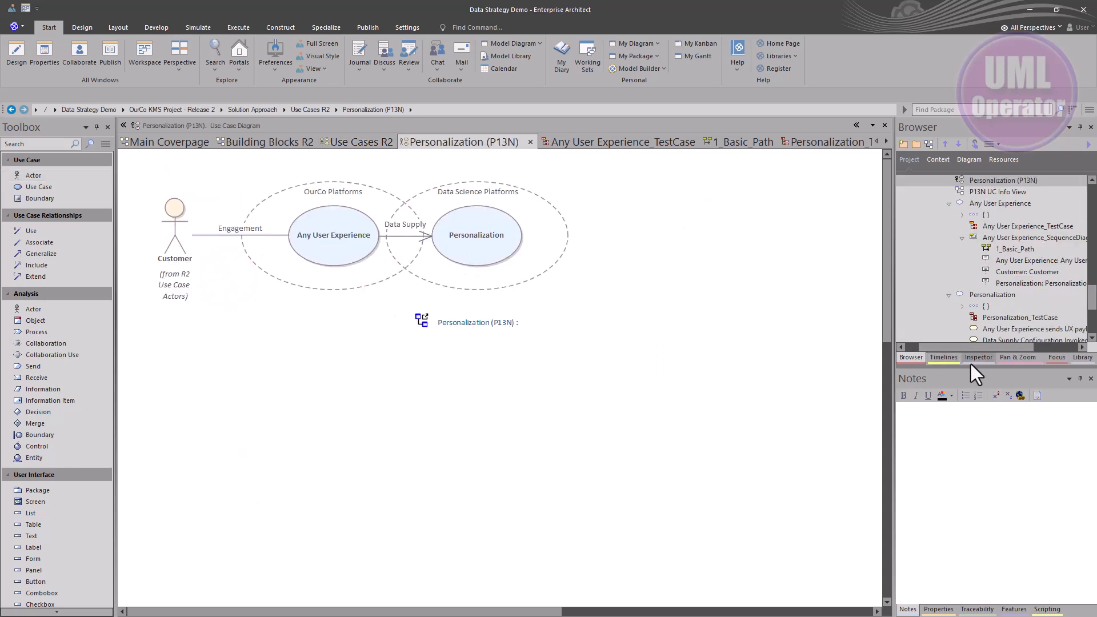
Zoom in on the Personalization (P13N) diagram and inspect the notes of its two use cases
{"action": "left_click", "coordinate": [1010, 355]}
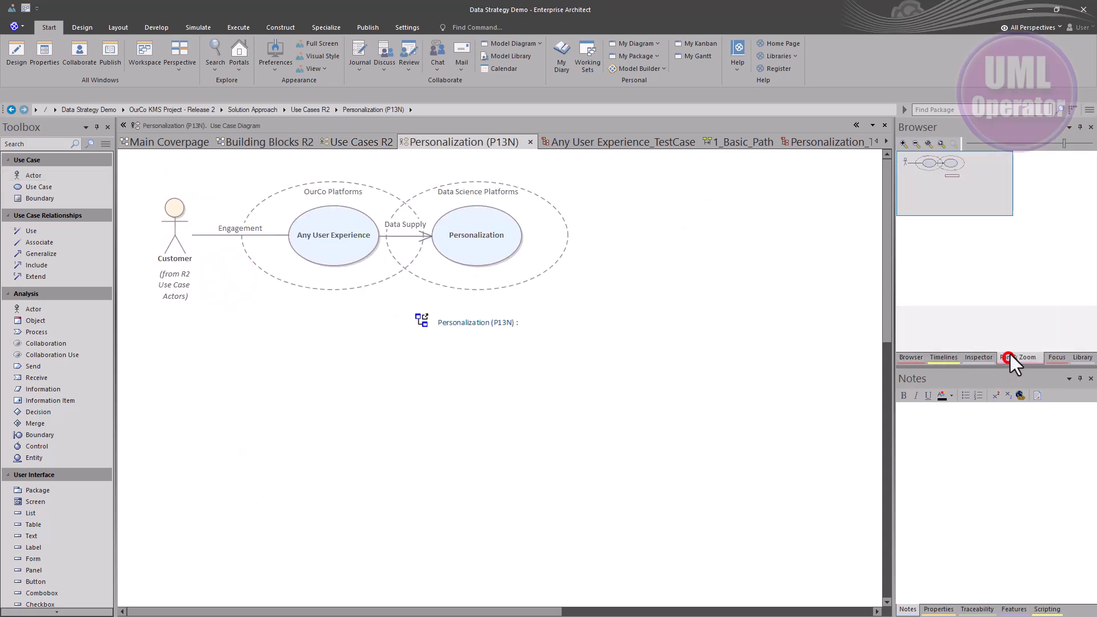
{"action": "left_click", "coordinate": [932, 145]}
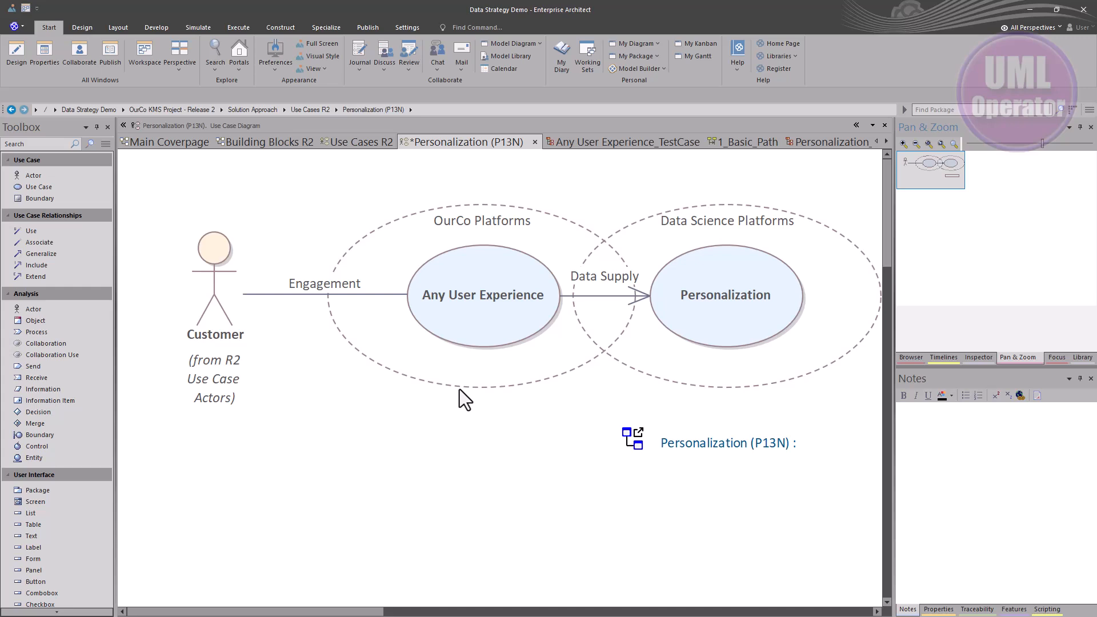
{"action": "left_click", "coordinate": [695, 325]}
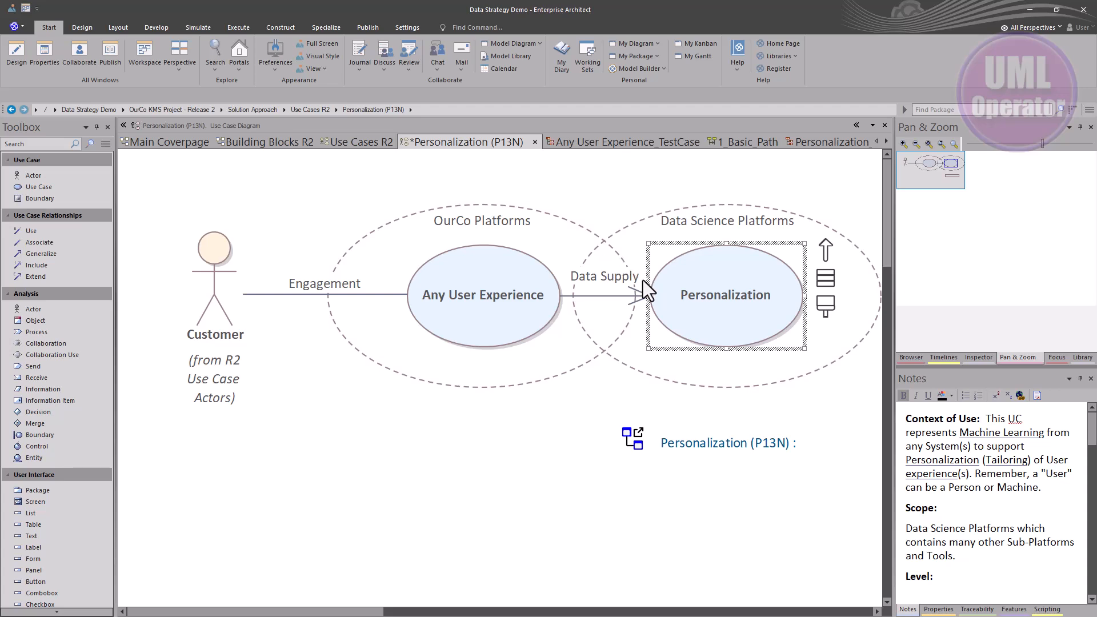
{"action": "left_click", "coordinate": [493, 293]}
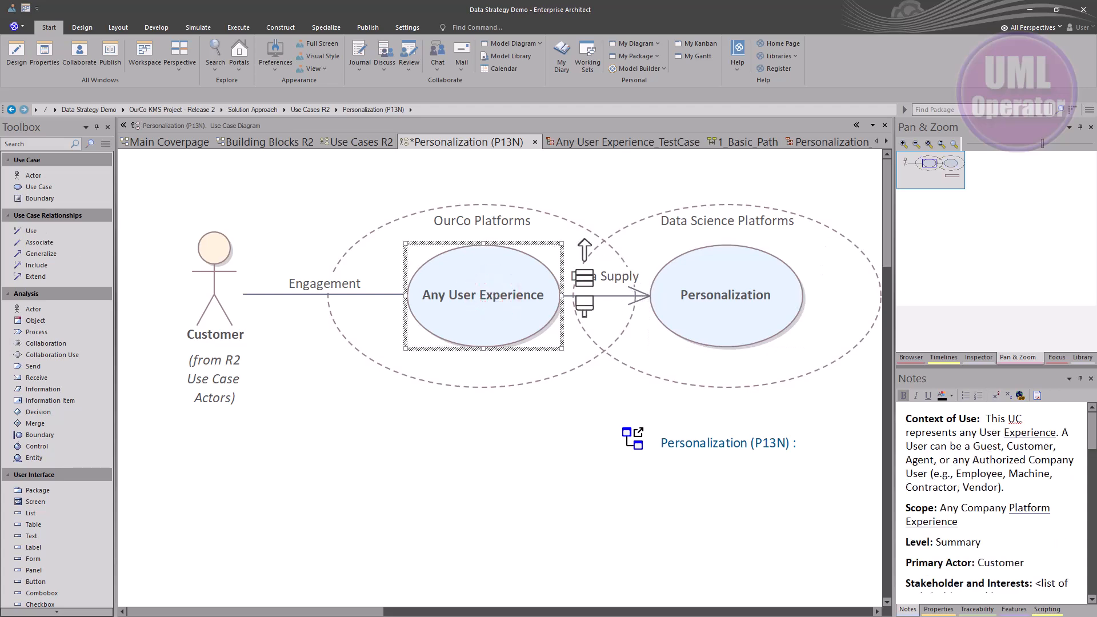
Open the Any User Experience use case's properties and read through its notes
{"action": "right_click", "coordinate": [460, 288]}
{"action": "left_click", "coordinate": [509, 324]}
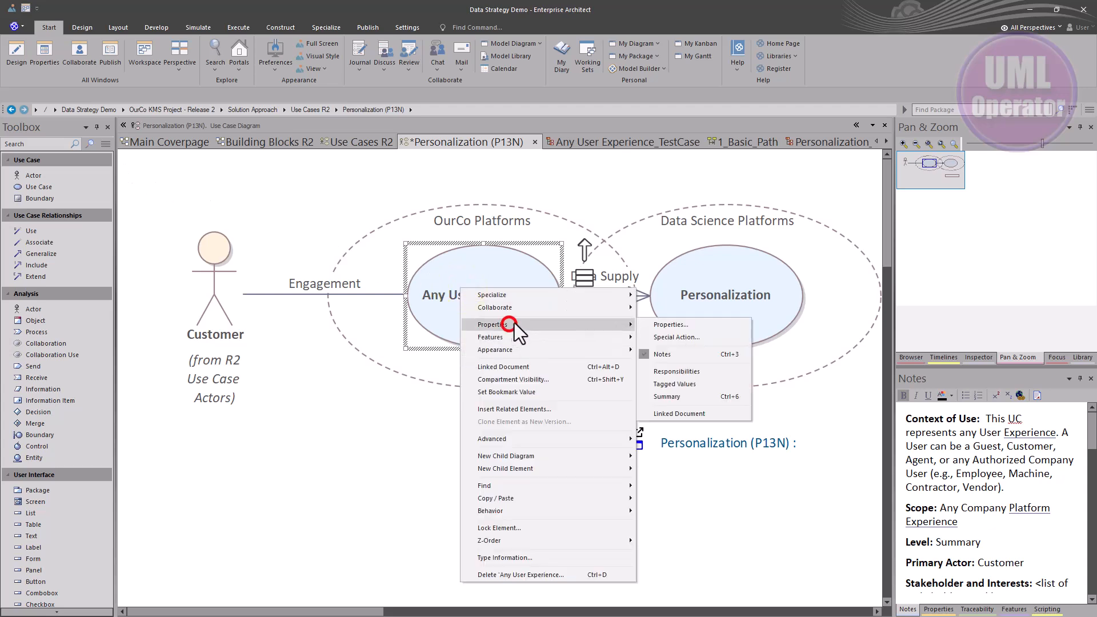
{"action": "left_click", "coordinate": [658, 325]}
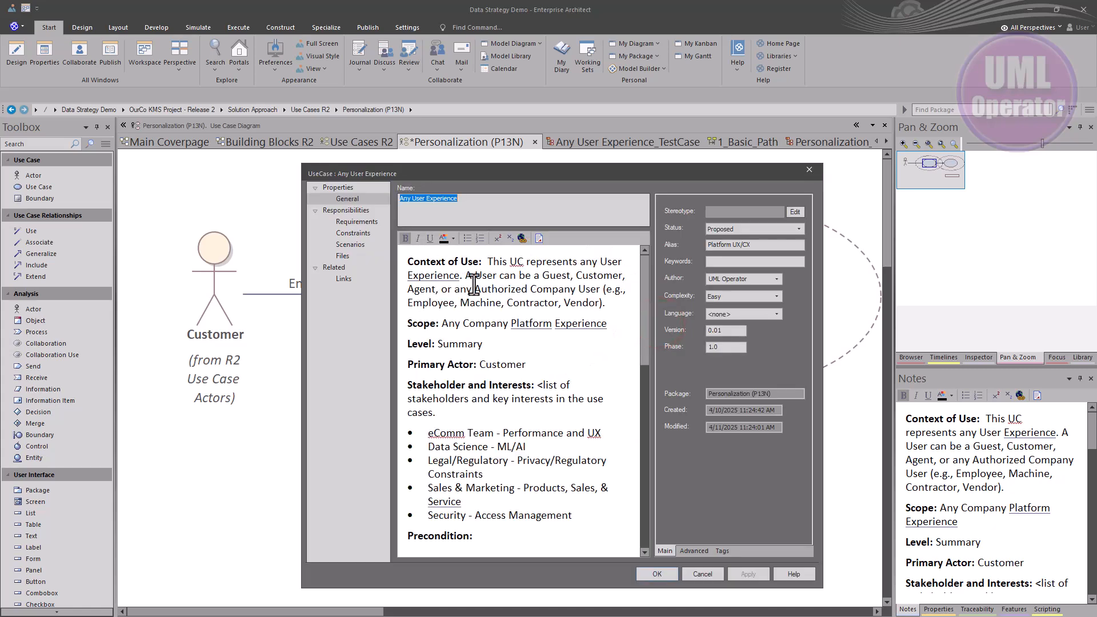
{"action": "scroll", "coordinate": [474, 284], "scroll_direction": "down", "scroll_amount": 5}
{"action": "scroll", "coordinate": [474, 284], "scroll_direction": "down", "scroll_amount": 6}
{"action": "scroll", "coordinate": [467, 283], "scroll_direction": "down", "scroll_amount": 2}
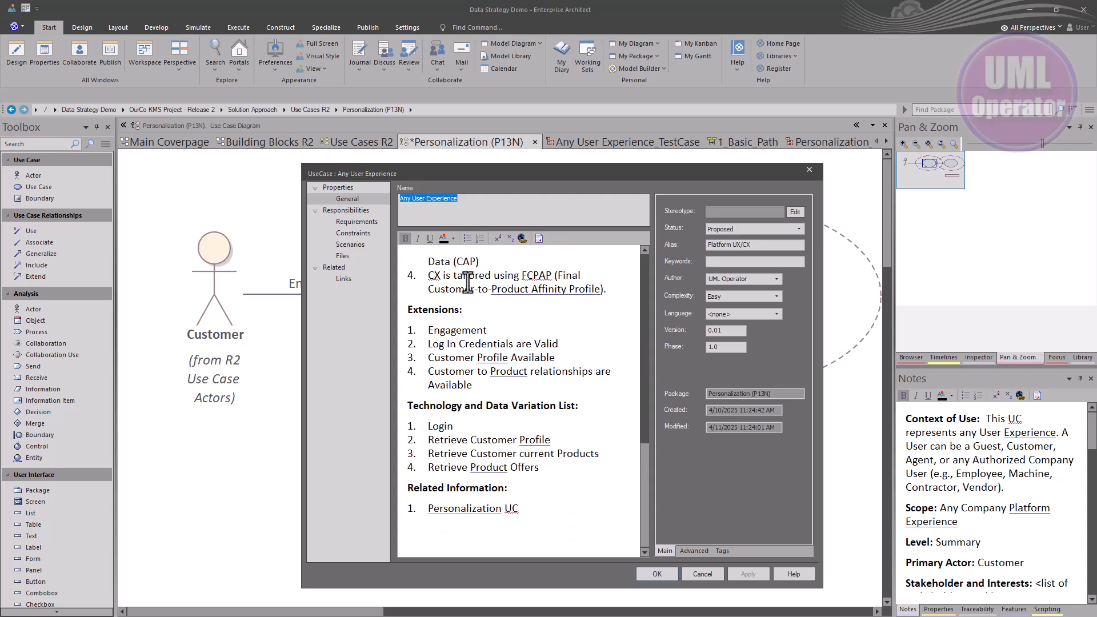
{"action": "scroll", "coordinate": [467, 282], "scroll_direction": "up", "scroll_amount": 5}
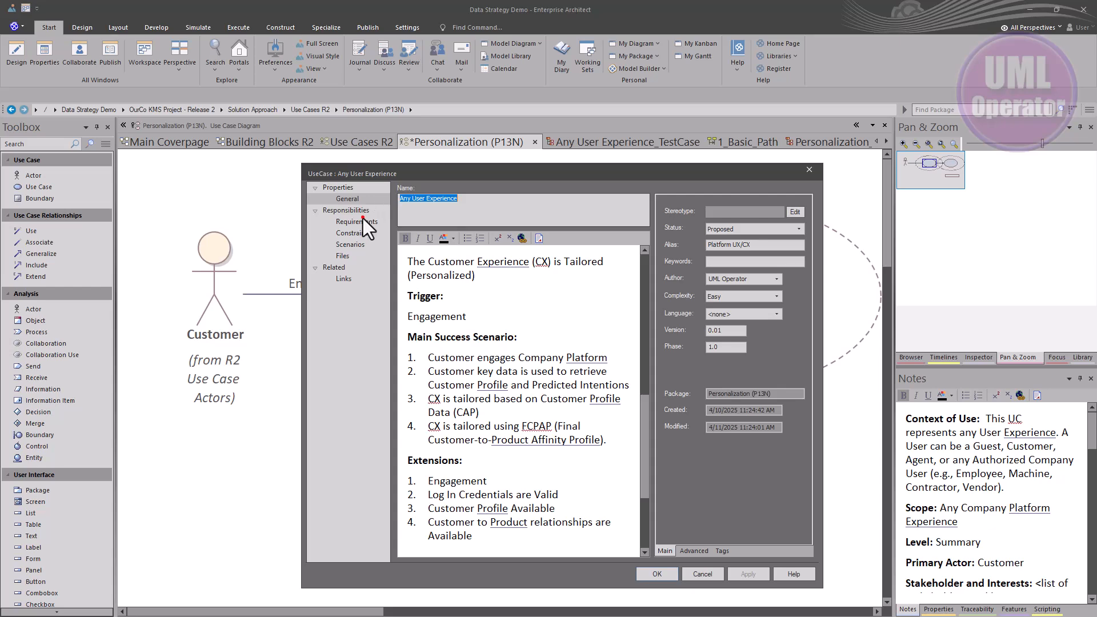
Review each of the use case's three requirements, then close the properties dialog
{"action": "left_click", "coordinate": [362, 220]}
{"action": "left_click", "coordinate": [436, 495]}
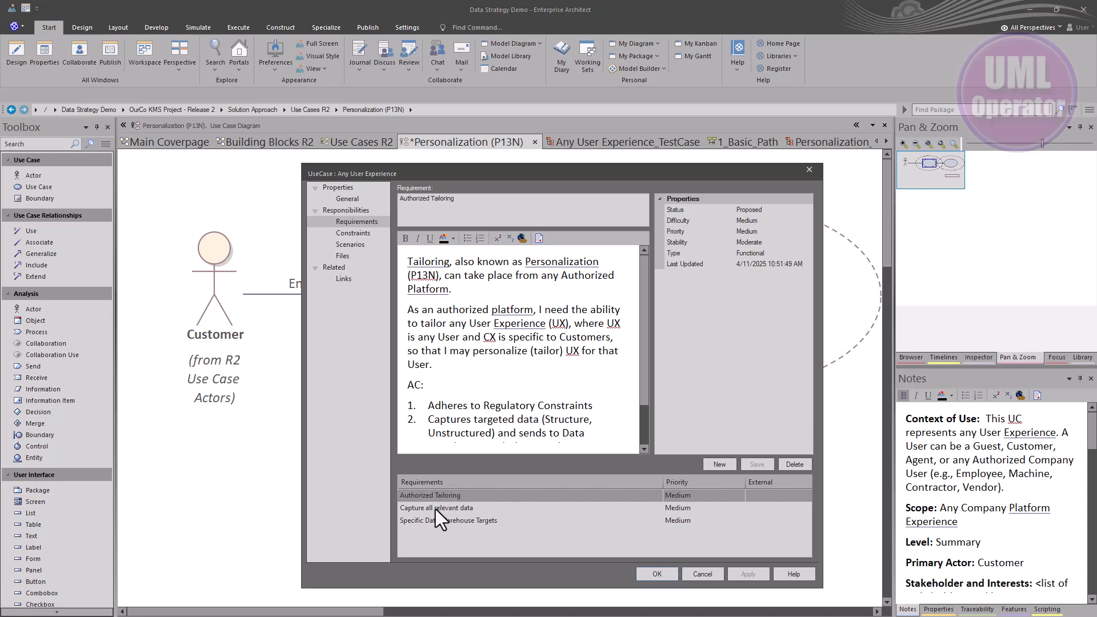
{"action": "left_click", "coordinate": [435, 508]}
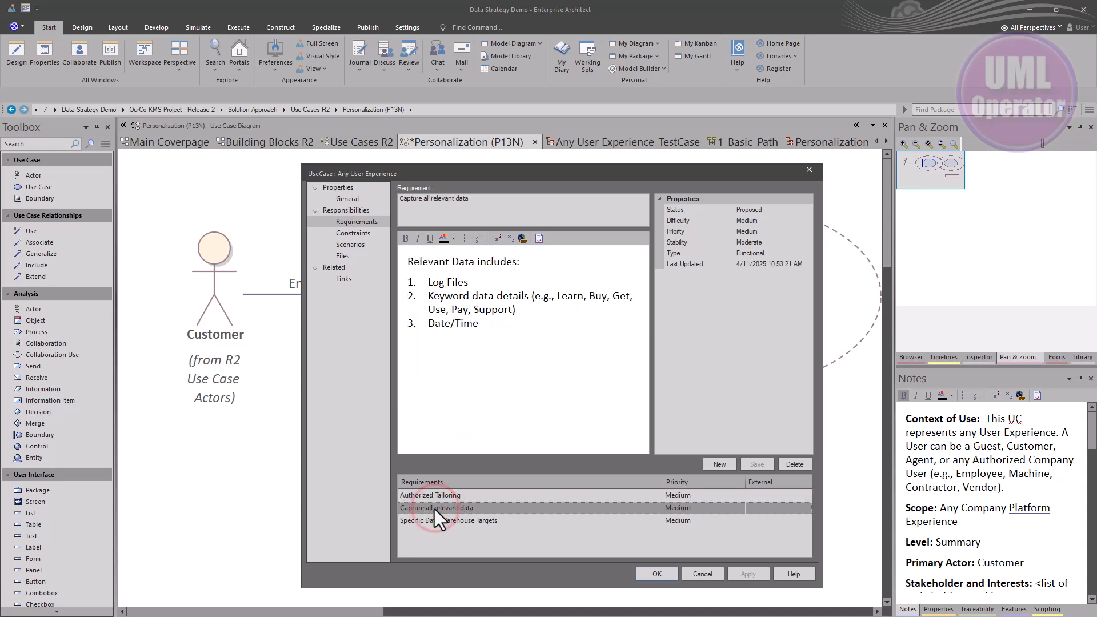
{"action": "left_click", "coordinate": [435, 520]}
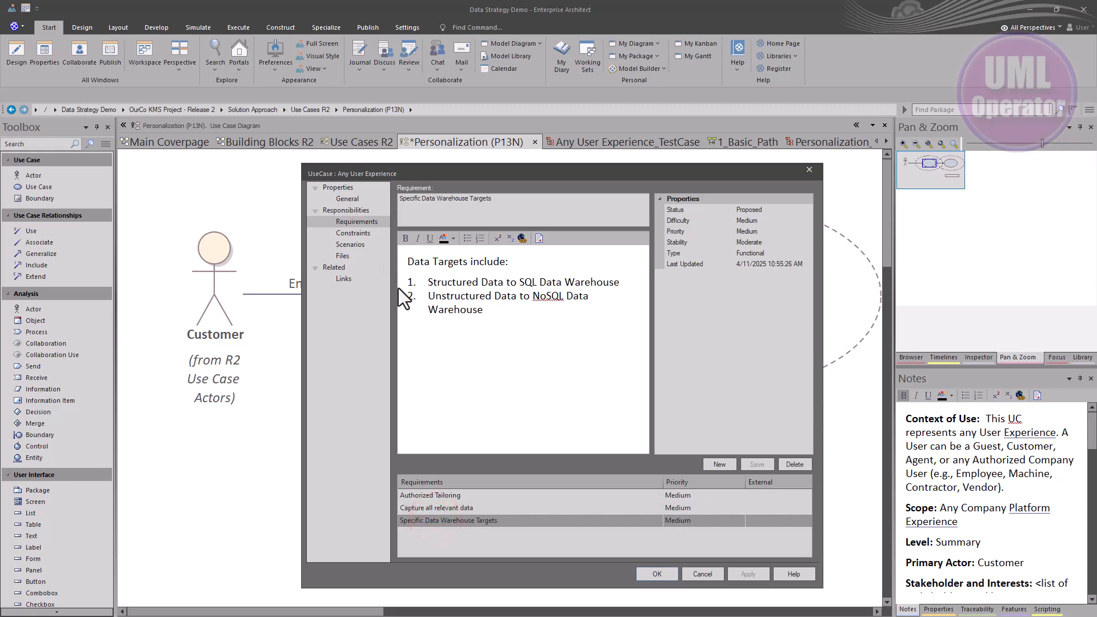
{"action": "left_click", "coordinate": [699, 573]}
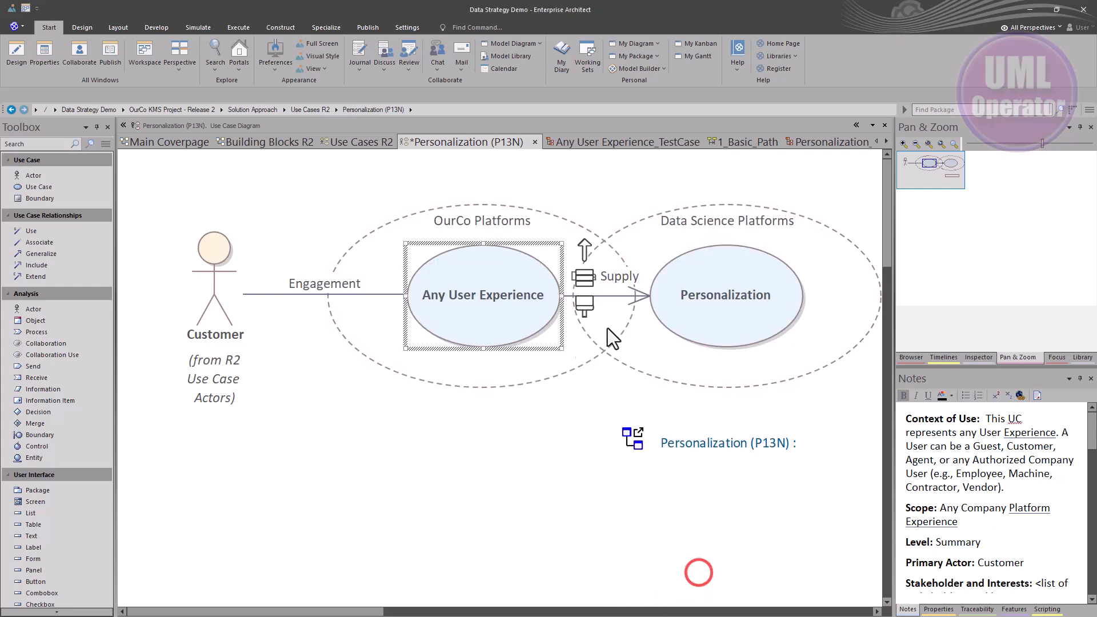
Open the Personalization use case's properties, read through its notes and view its requirement
{"action": "right_click", "coordinate": [712, 288]}
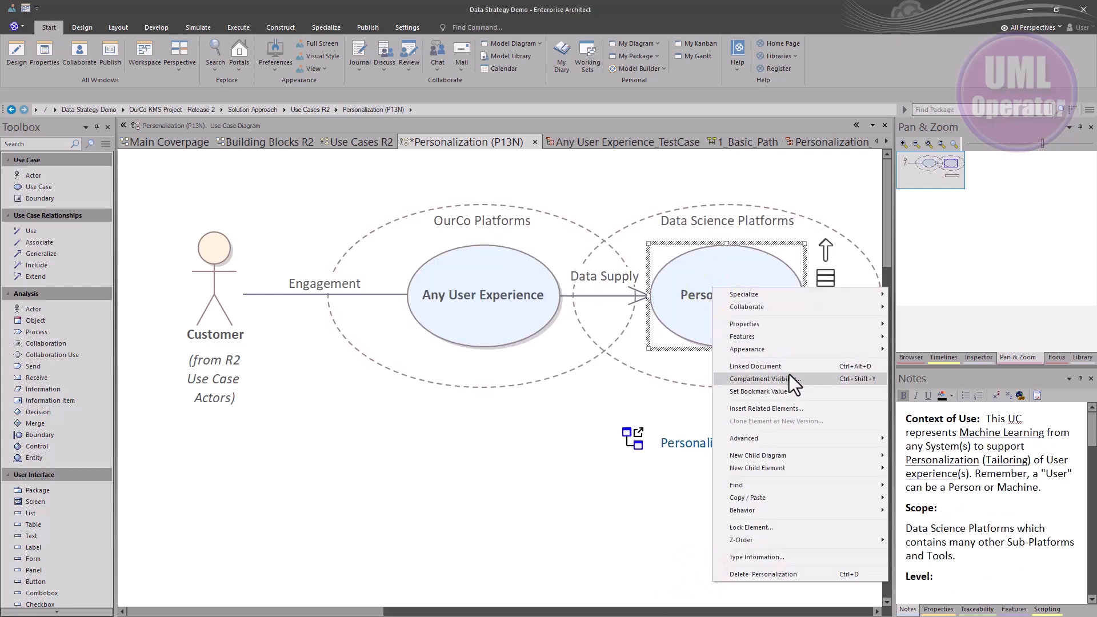
{"action": "left_click", "coordinate": [774, 327]}
{"action": "left_click", "coordinate": [940, 322]}
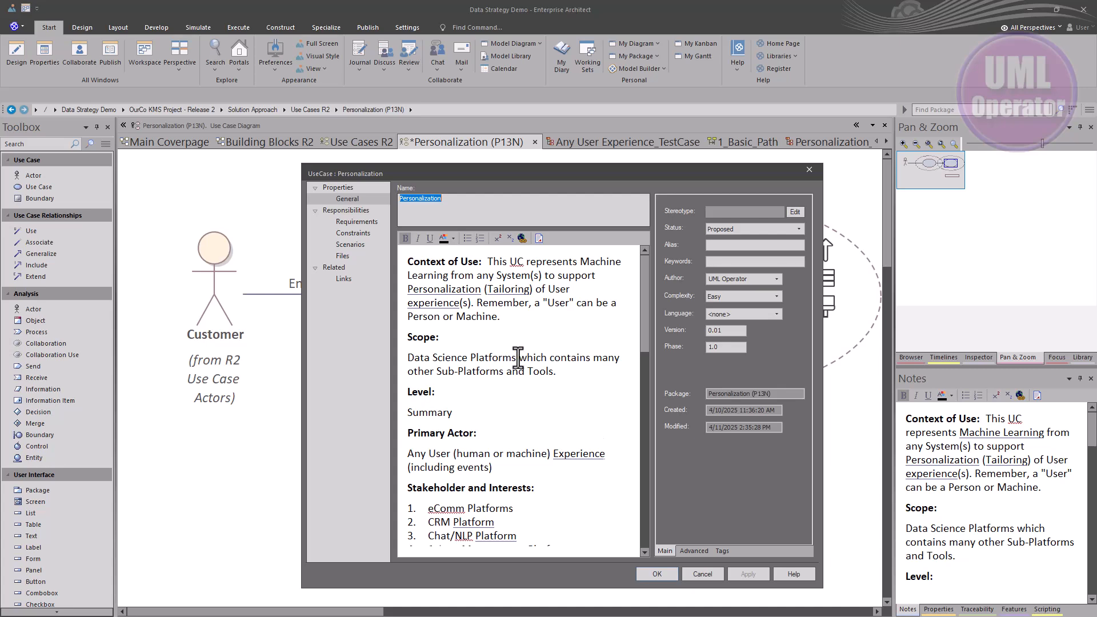
{"action": "scroll", "coordinate": [518, 358], "scroll_direction": "down", "scroll_amount": 10}
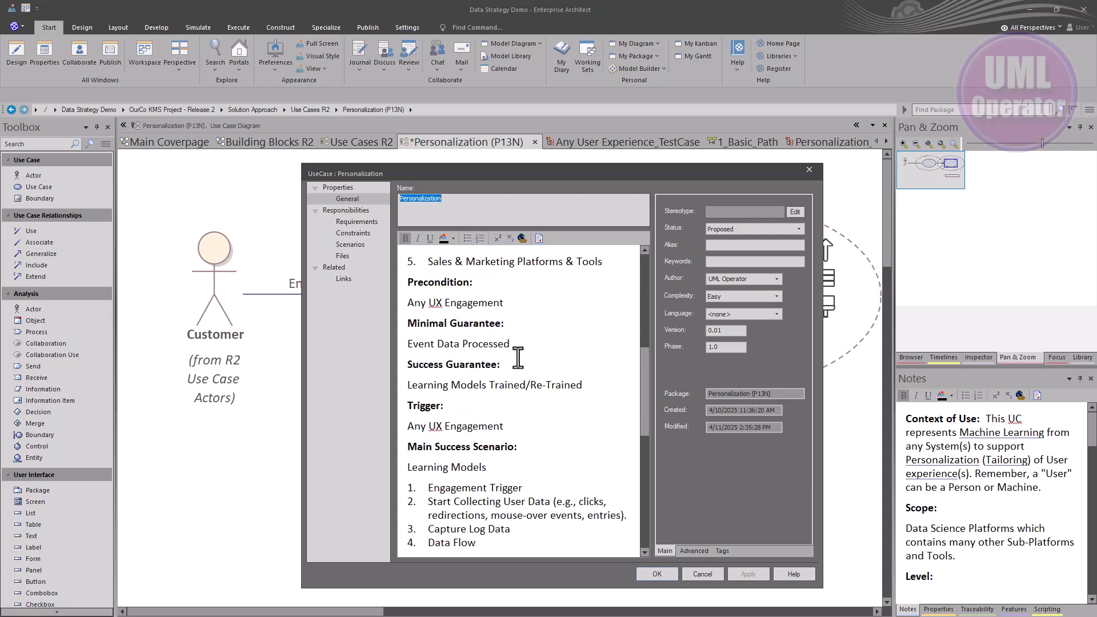
{"action": "scroll", "coordinate": [518, 358], "scroll_direction": "down", "scroll_amount": 6}
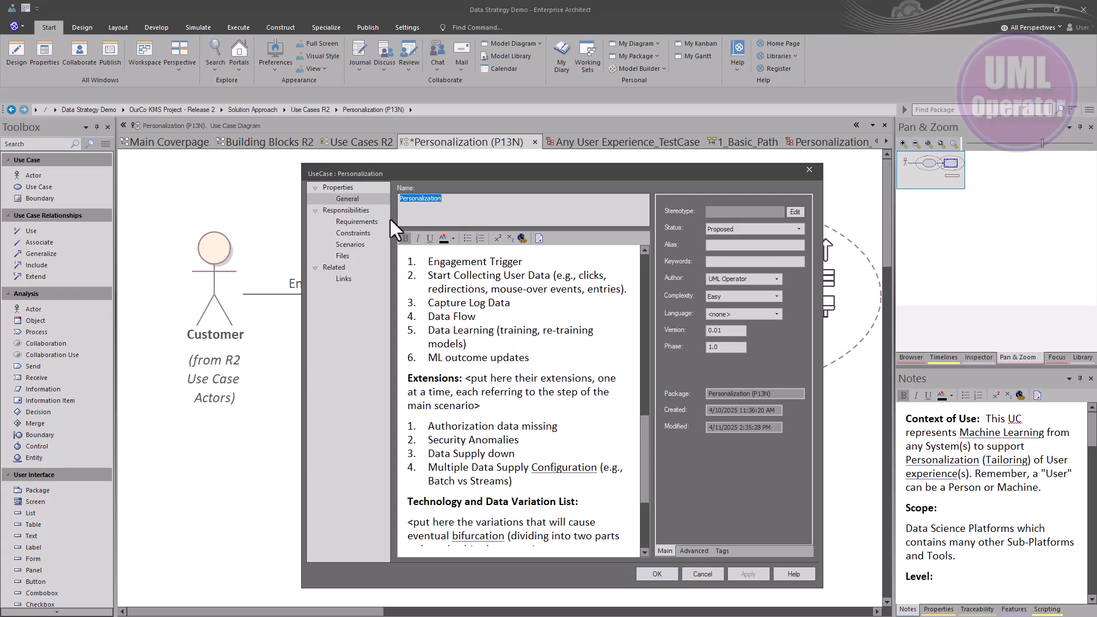
{"action": "left_click", "coordinate": [358, 220]}
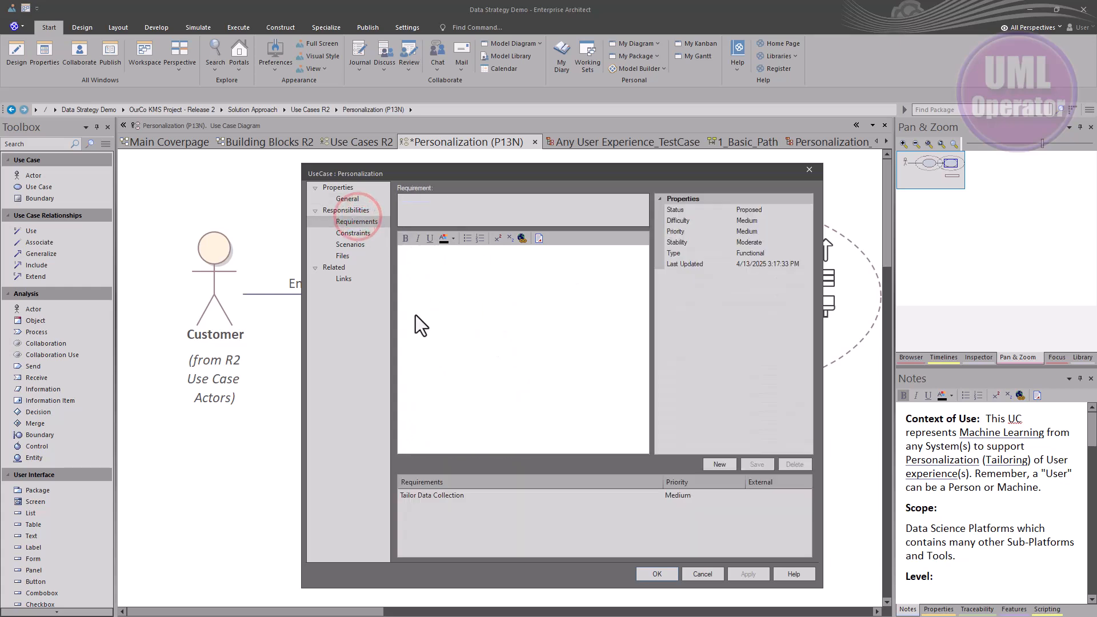
{"action": "left_click", "coordinate": [408, 495]}
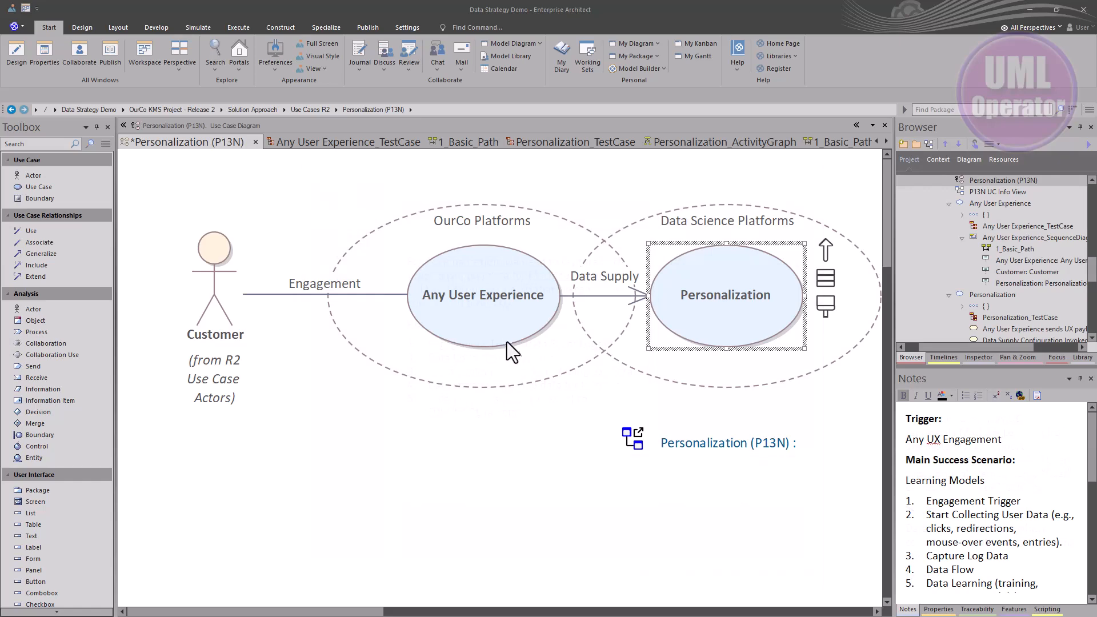
Open the Any User Experience use case's scenarios view, then close it
{"action": "left_click", "coordinate": [491, 321]}
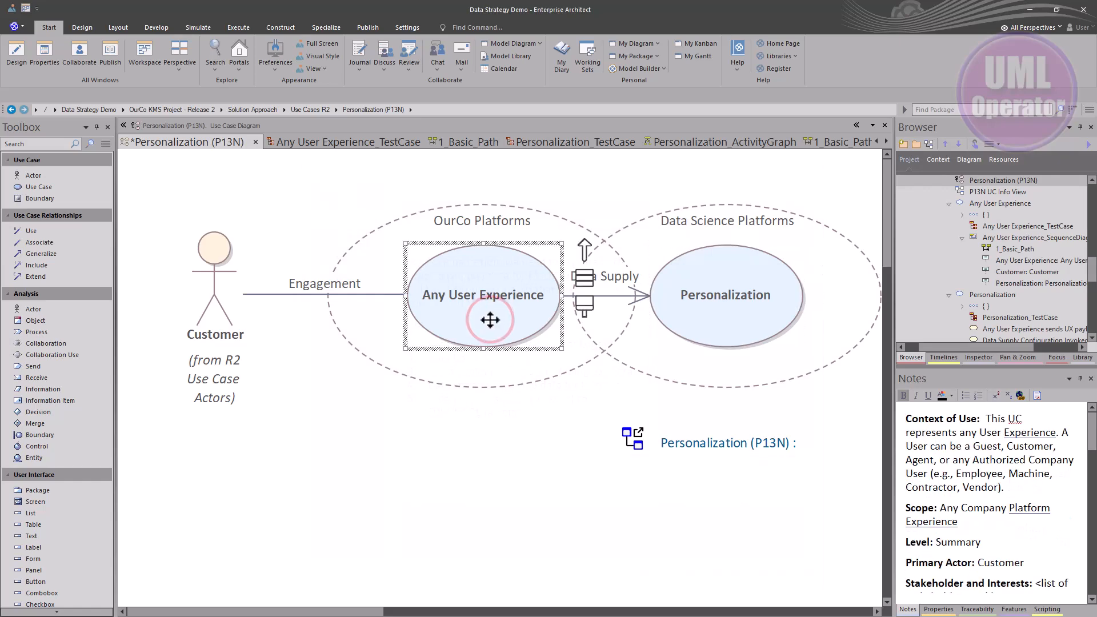
{"action": "double_click", "coordinate": [491, 321]}
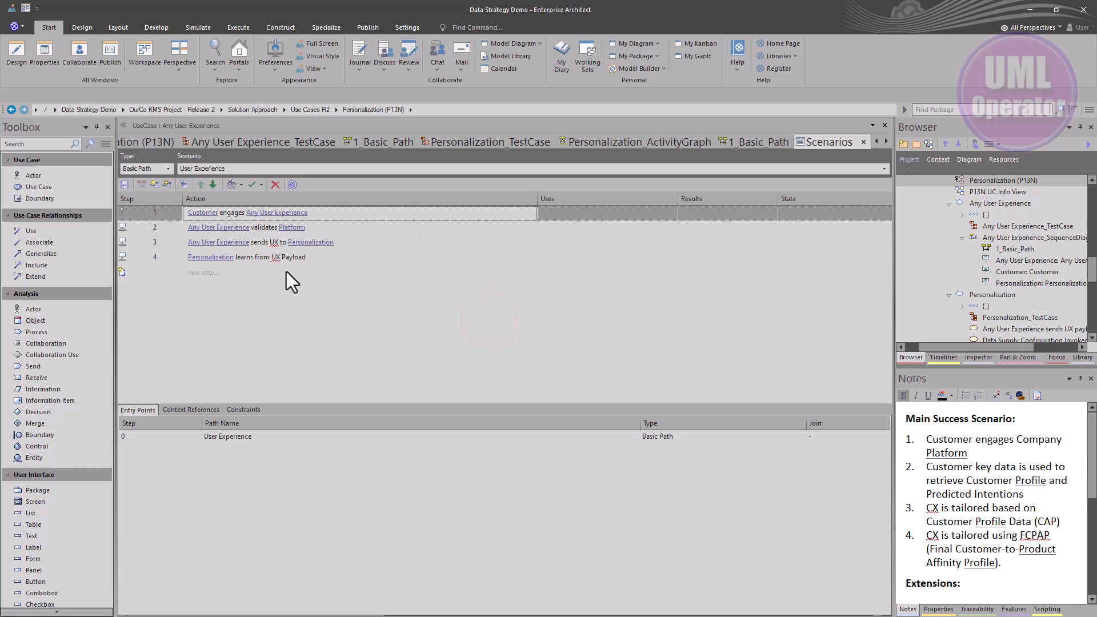
{"action": "left_click", "coordinate": [864, 141]}
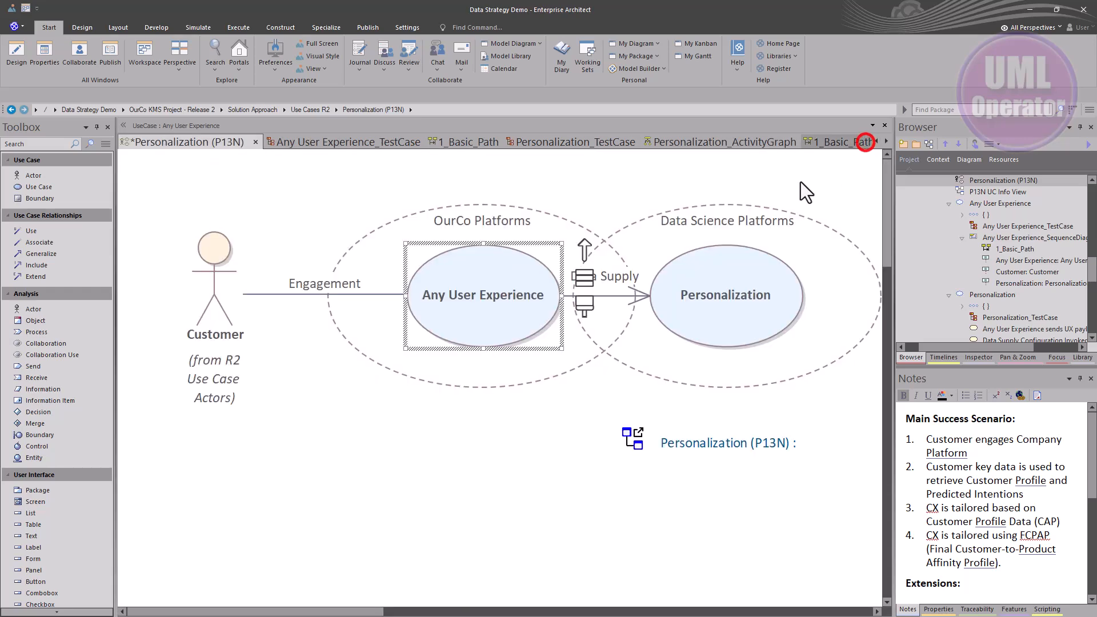
Open the Any User Experience use case's properties dialog and cancel it
{"action": "right_click", "coordinate": [491, 284]}
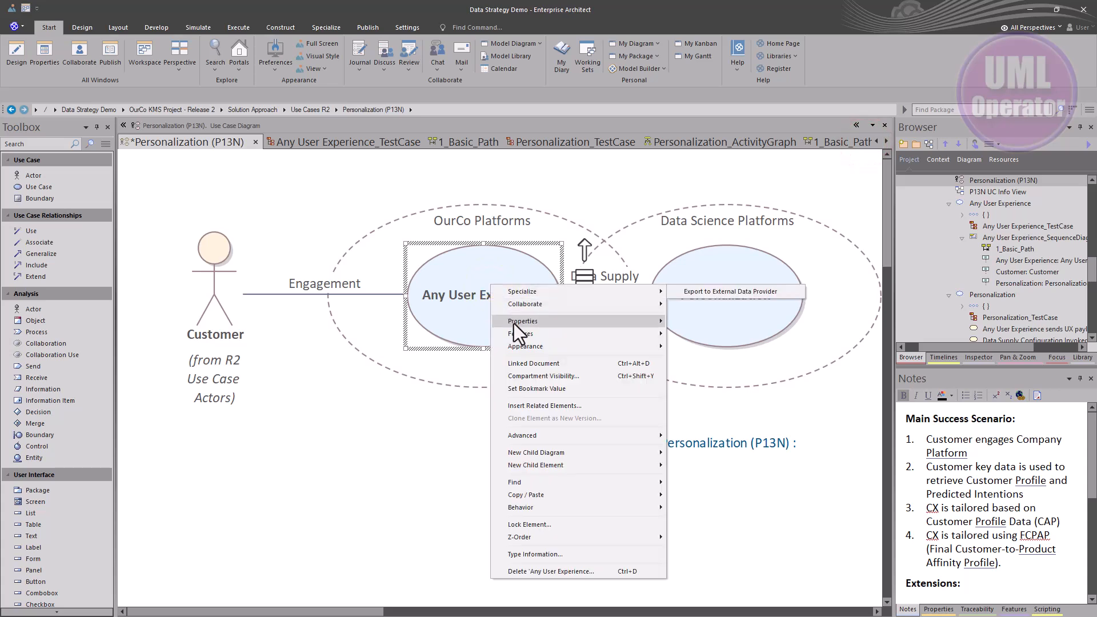
{"action": "mouse_move", "coordinate": [516, 324]}
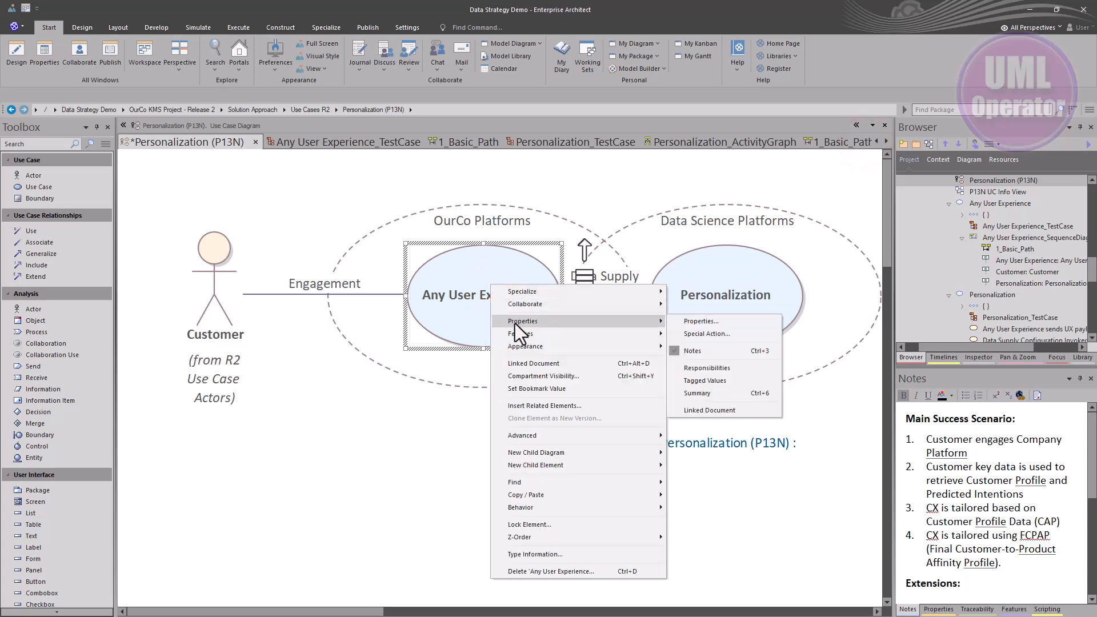
{"action": "left_click", "coordinate": [701, 323]}
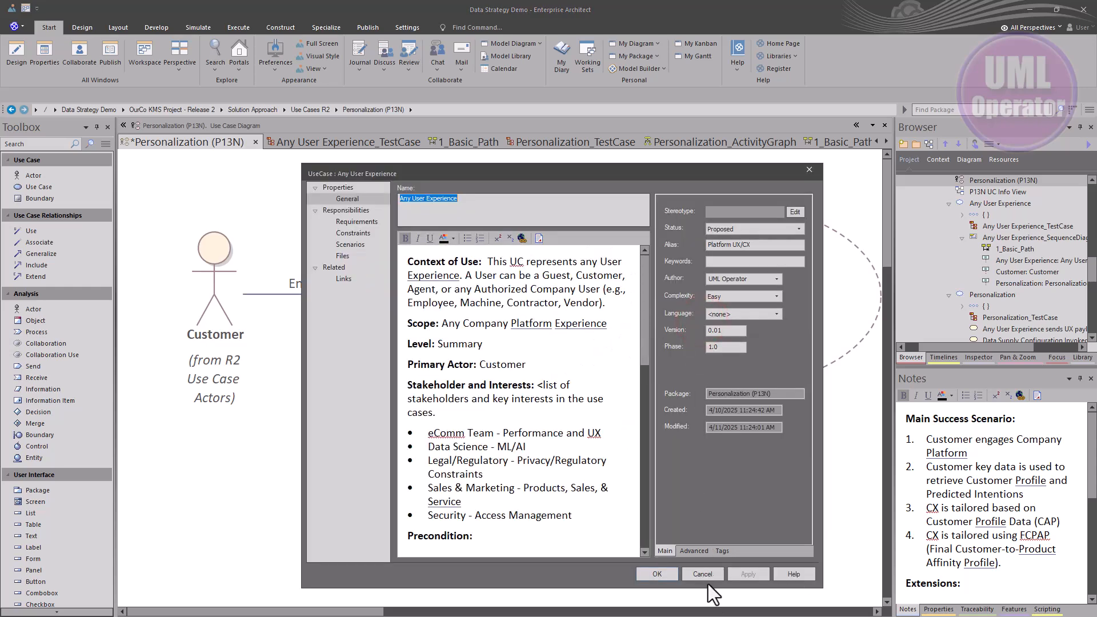
{"action": "left_click", "coordinate": [707, 576]}
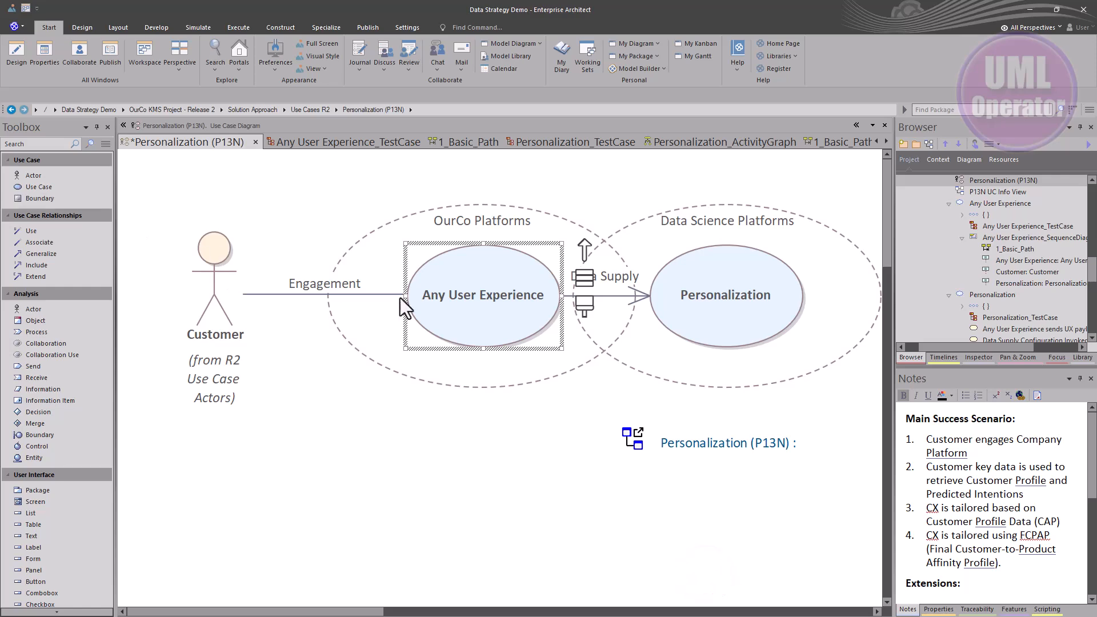
Open the Any User Experience scenarios and dock the Scenarios window beside the diagram and the Notes window below it
{"action": "double_click", "coordinate": [474, 285]}
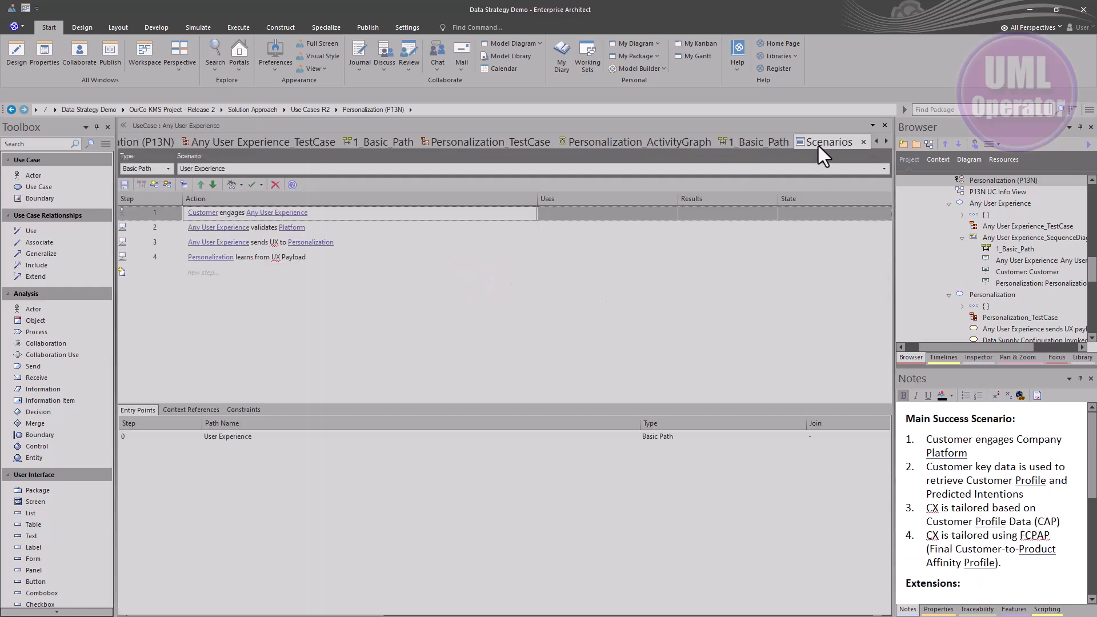
{"action": "left_click_drag", "start_coordinate": [818, 146], "coordinate": [531, 373]}
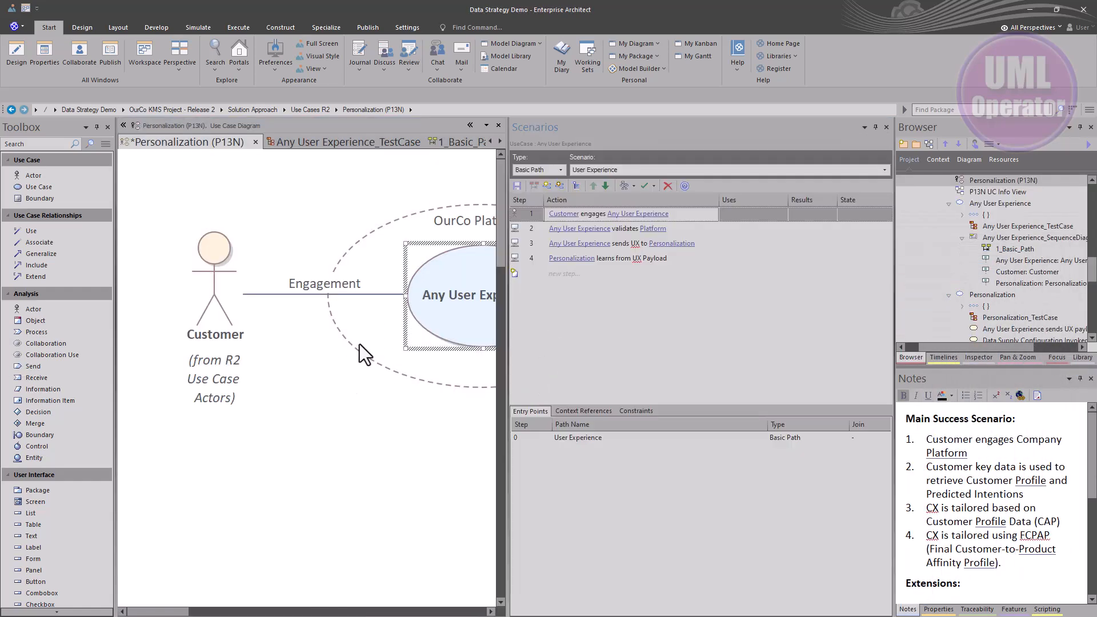
{"action": "left_click", "coordinate": [909, 609]}
{"action": "left_click_drag", "start_coordinate": [911, 611], "coordinate": [313, 401]}
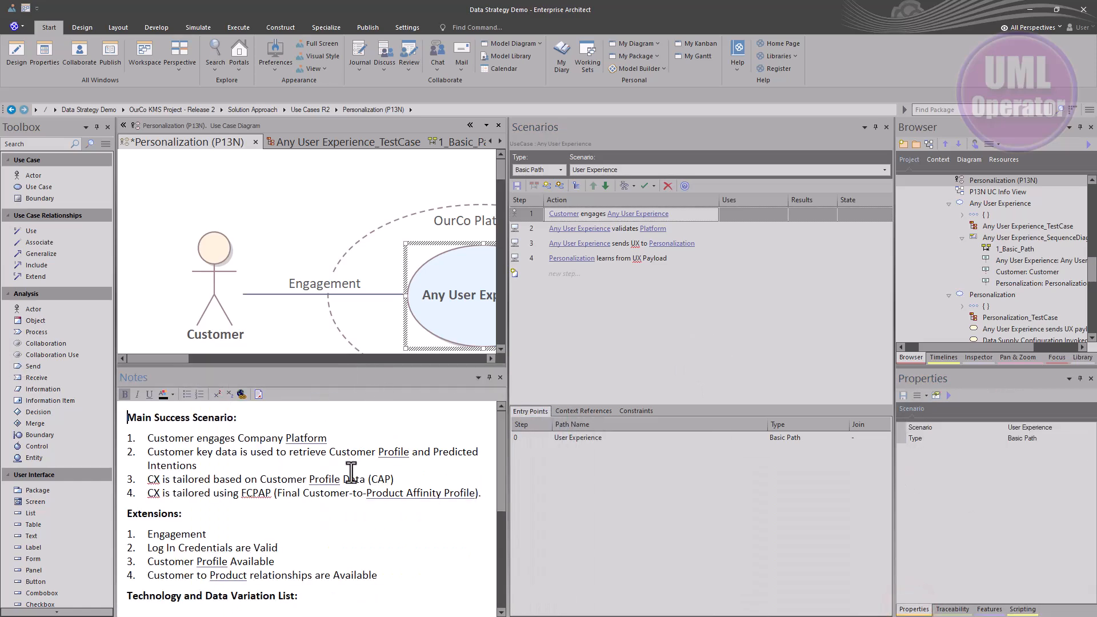
Select the Any User Experience use case and generate a Sequence diagram from its Basic Path scenario, overwriting the existing diagram
{"action": "left_click", "coordinate": [223, 203]}
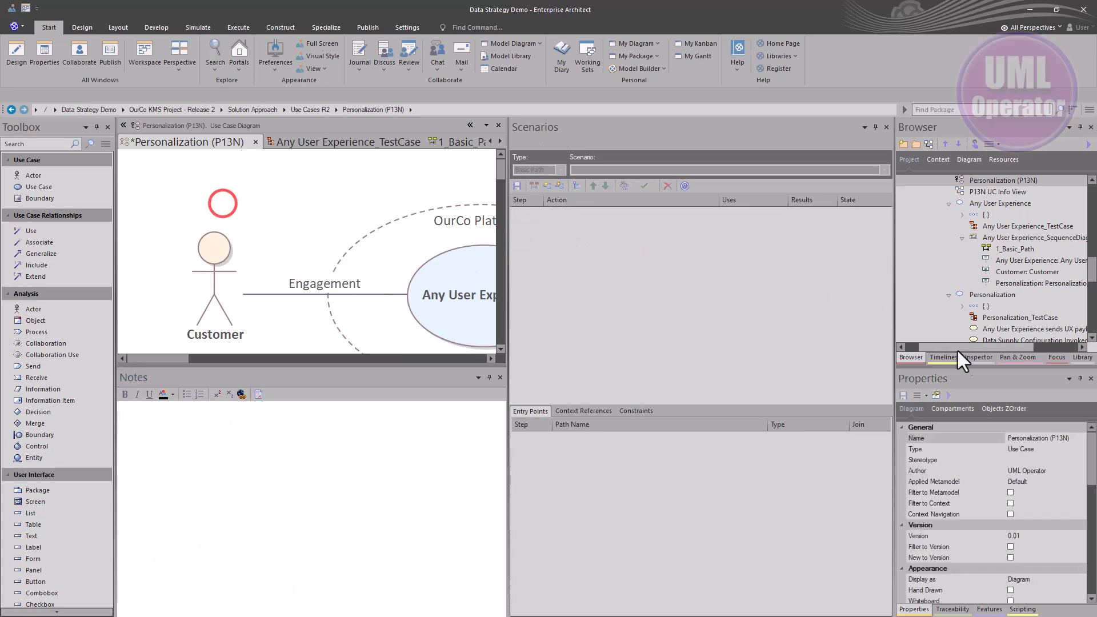
{"action": "left_click", "coordinate": [1002, 358]}
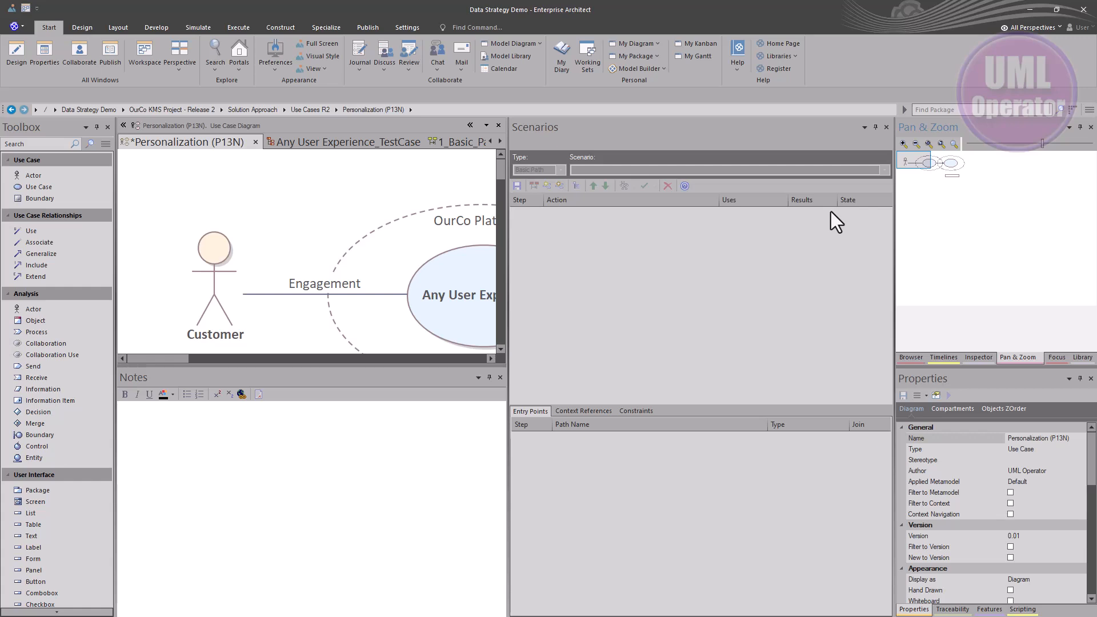
{"action": "left_click", "coordinate": [940, 146]}
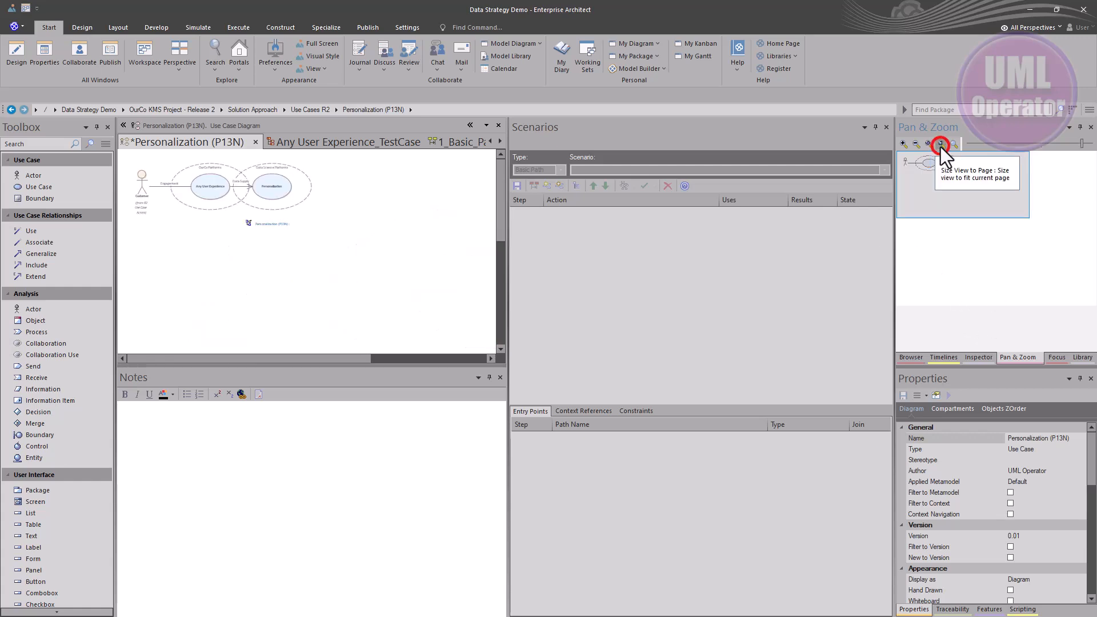
{"action": "left_click", "coordinate": [1077, 143]}
{"action": "left_click_drag", "start_coordinate": [1077, 143], "coordinate": [1069, 141]}
{"action": "left_click_drag", "start_coordinate": [963, 181], "coordinate": [936, 163]}
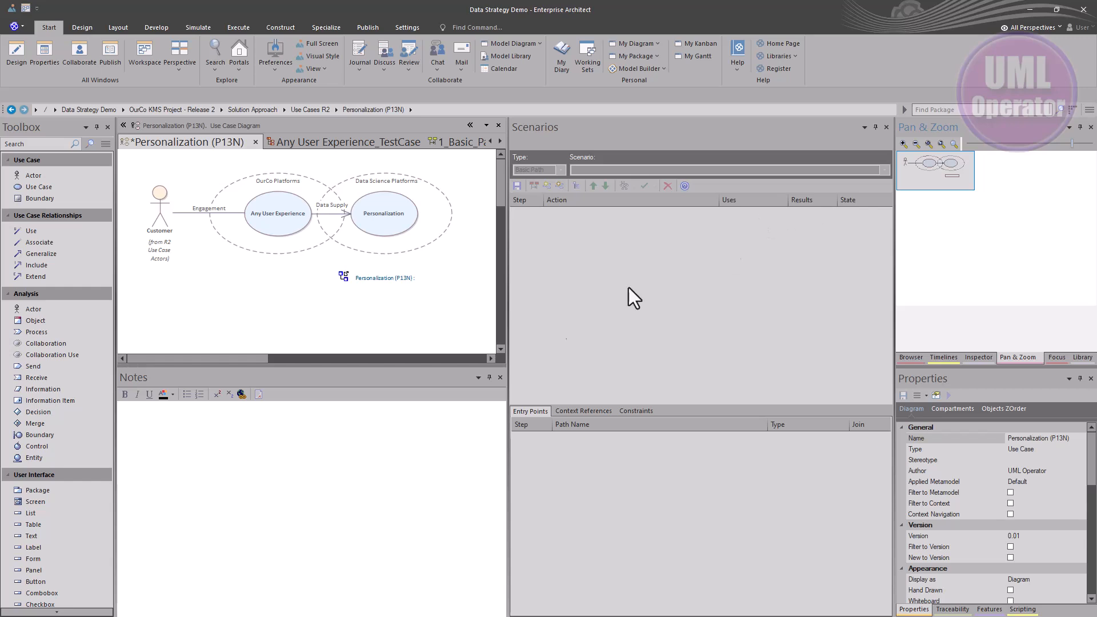
{"action": "left_click", "coordinate": [339, 458]}
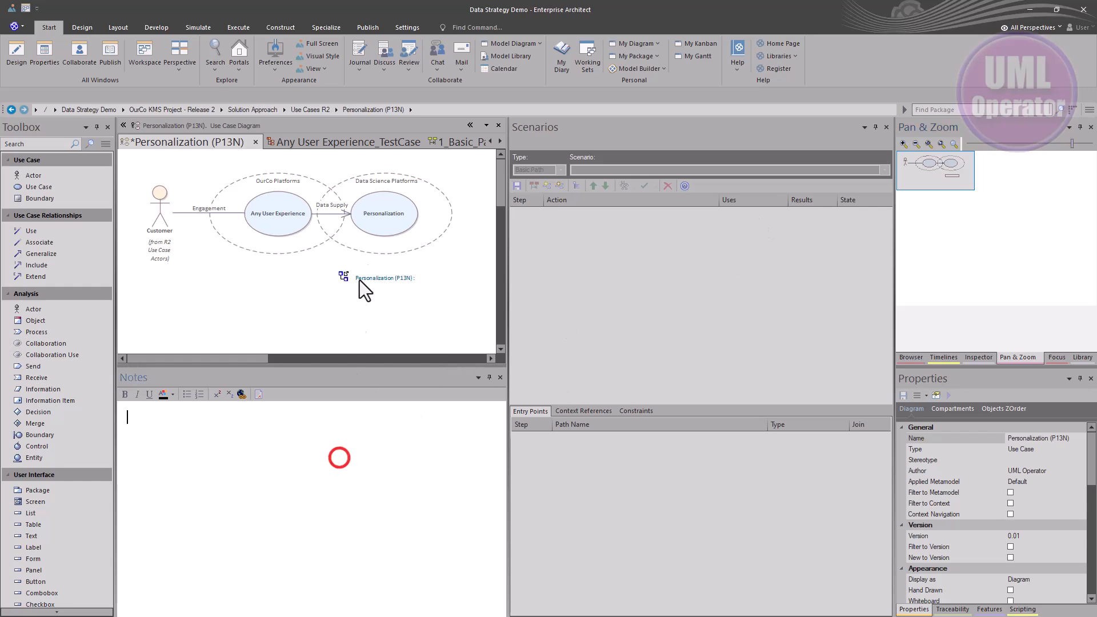
{"action": "left_click", "coordinate": [293, 205]}
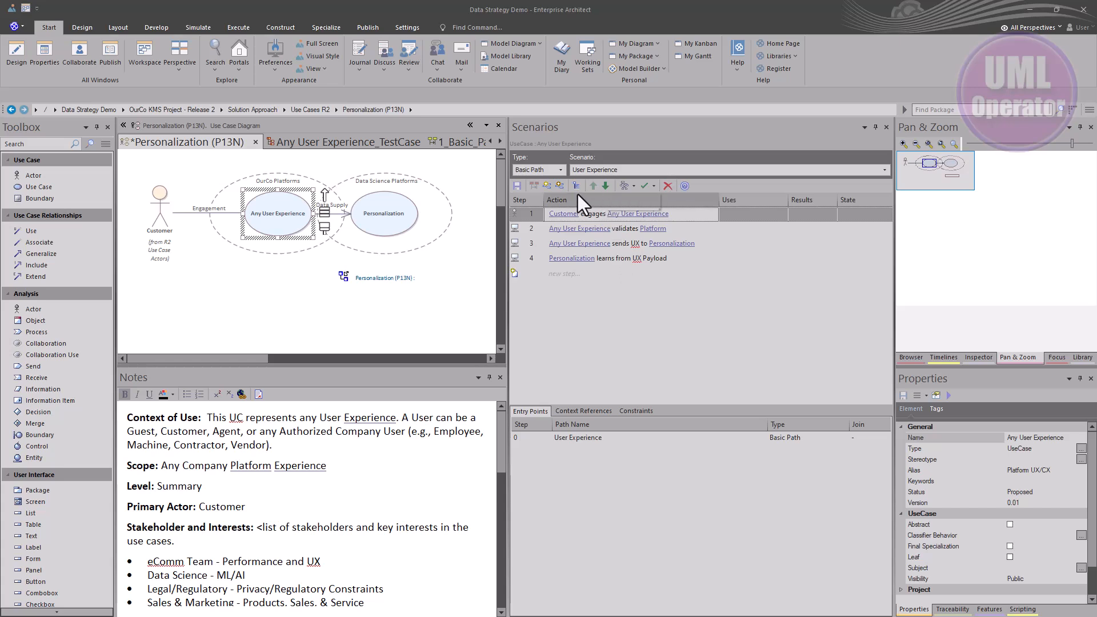
{"action": "left_click", "coordinate": [630, 188]}
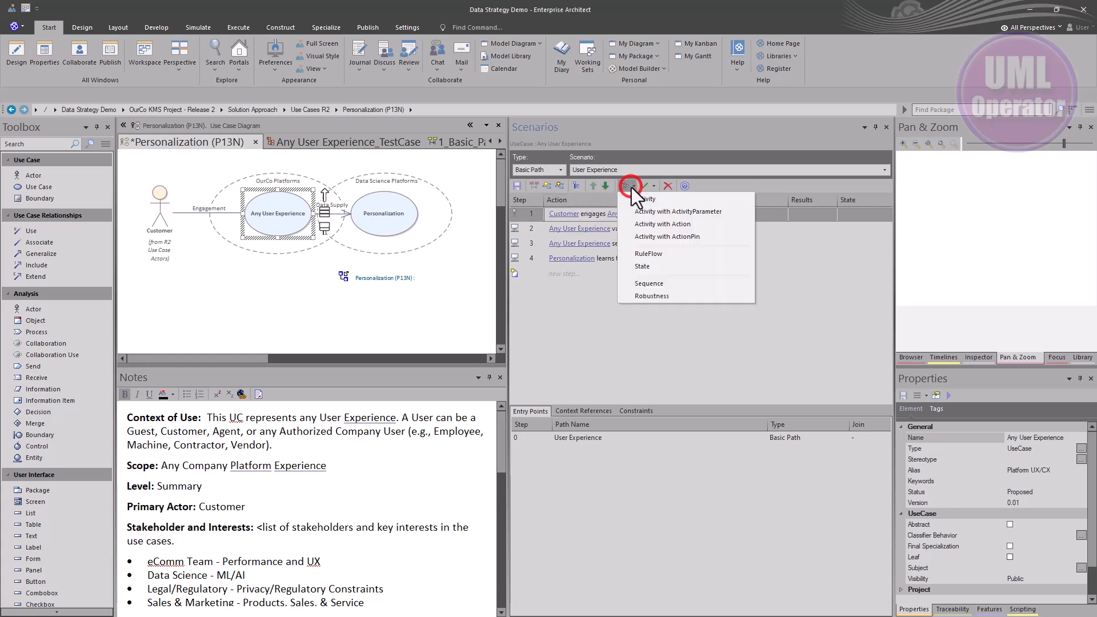
{"action": "left_click", "coordinate": [656, 286]}
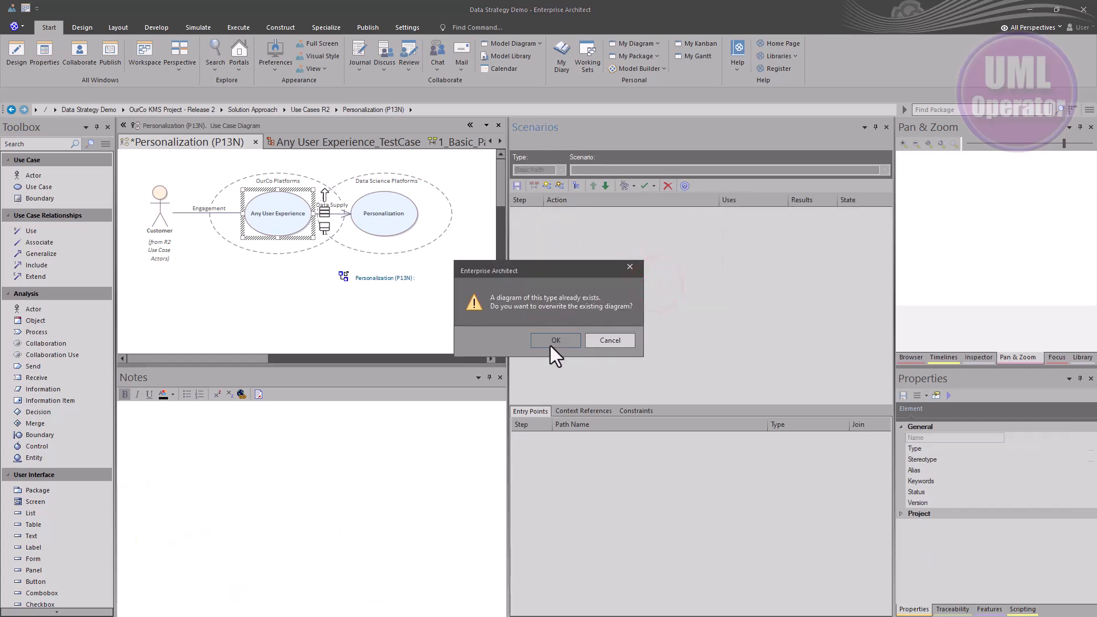
{"action": "left_click", "coordinate": [547, 343]}
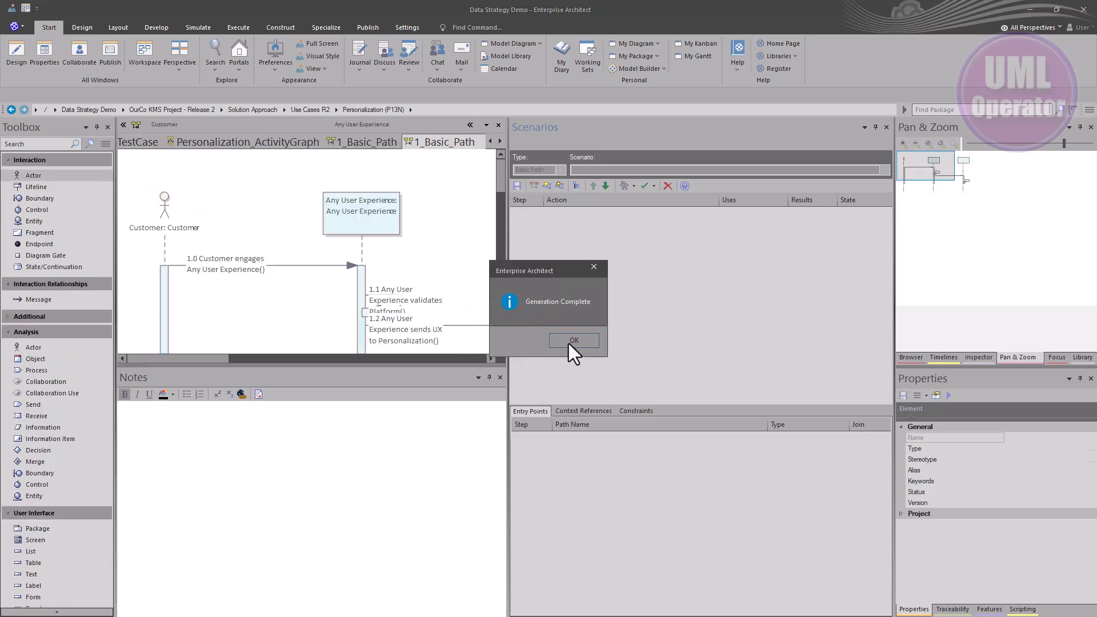
{"action": "left_click", "coordinate": [568, 343]}
Open the generated 1_Basic_Path sequence diagram in its own window and rearrange its message labels and the Personalization lifeline
{"action": "left_click_drag", "start_coordinate": [444, 140], "coordinate": [306, 220]}
{"action": "left_click", "coordinate": [443, 201]}
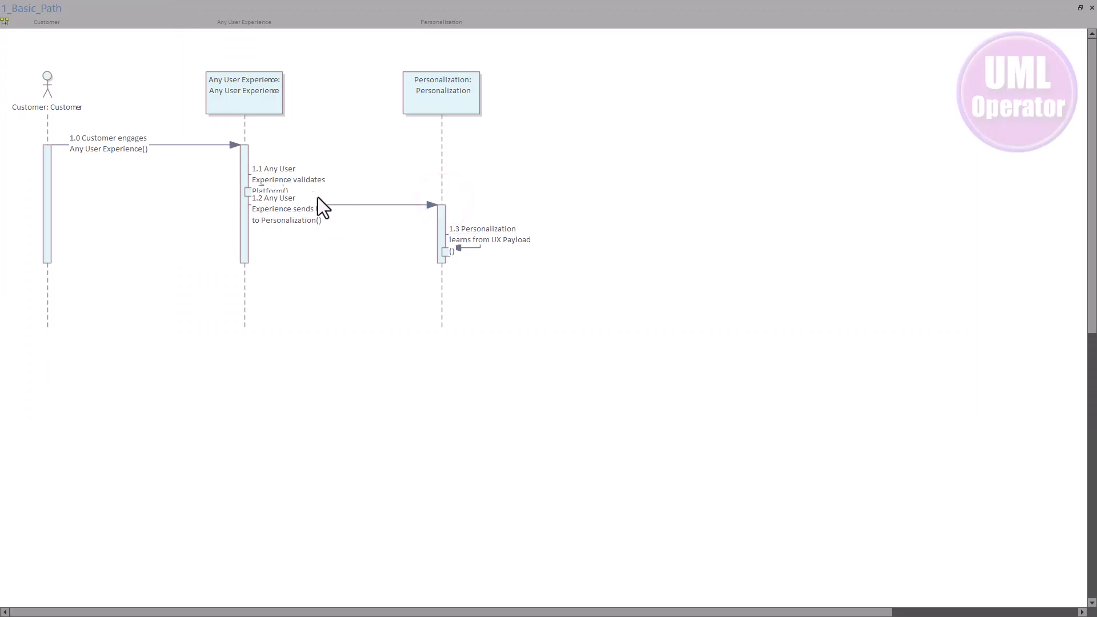
{"action": "left_click_drag", "start_coordinate": [290, 176], "coordinate": [336, 166]}
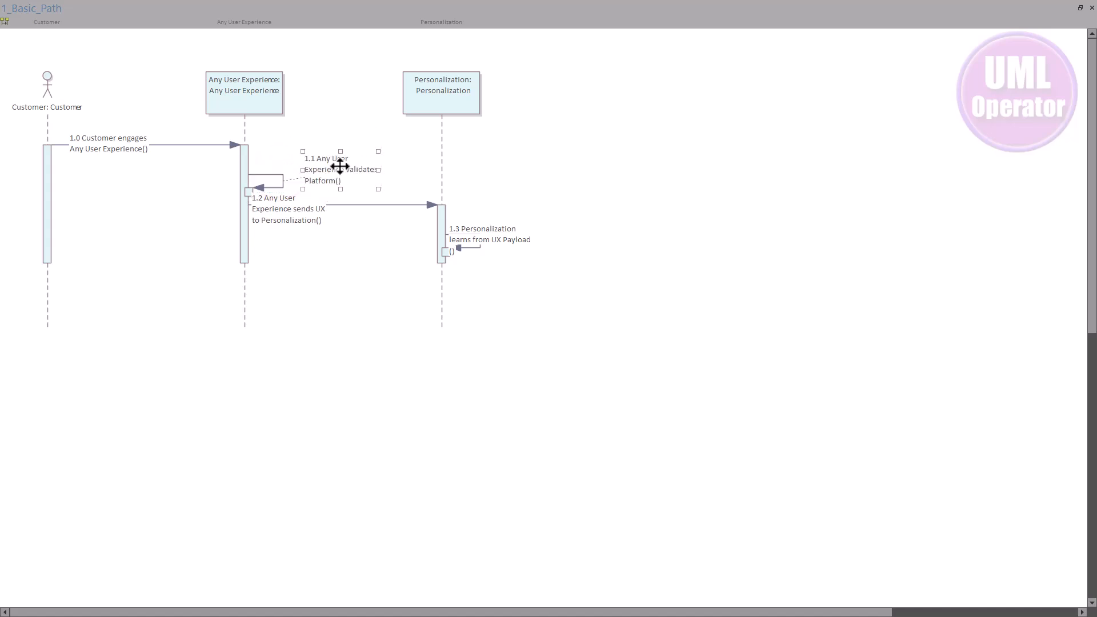
{"action": "left_click_drag", "start_coordinate": [323, 234], "coordinate": [341, 262]}
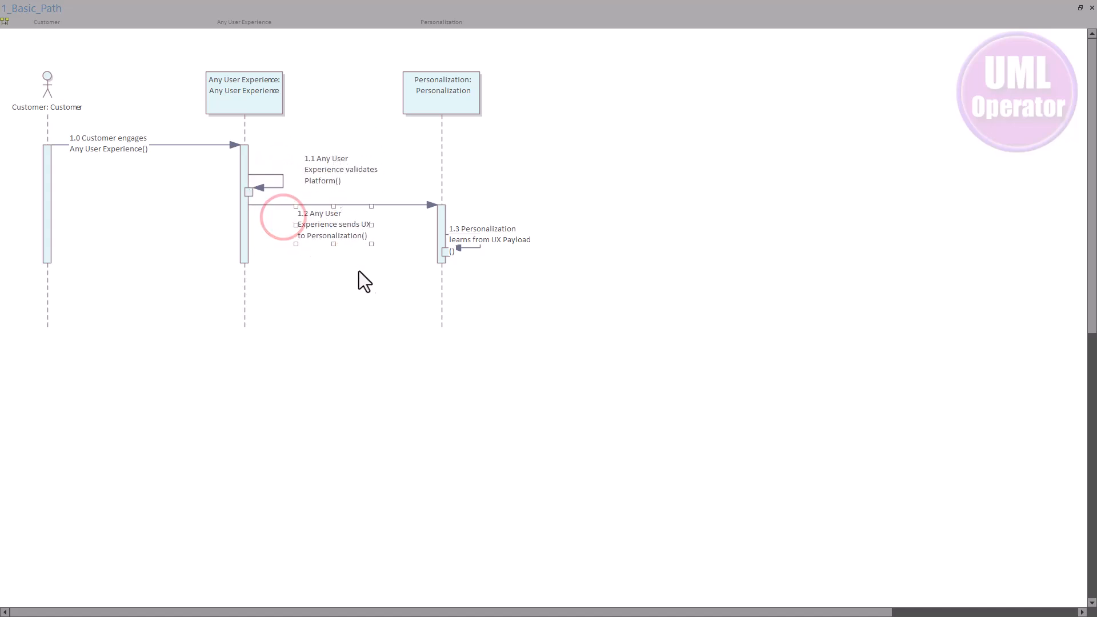
{"action": "left_click_drag", "start_coordinate": [334, 173], "coordinate": [321, 171]}
{"action": "left_click_drag", "start_coordinate": [316, 231], "coordinate": [391, 239]}
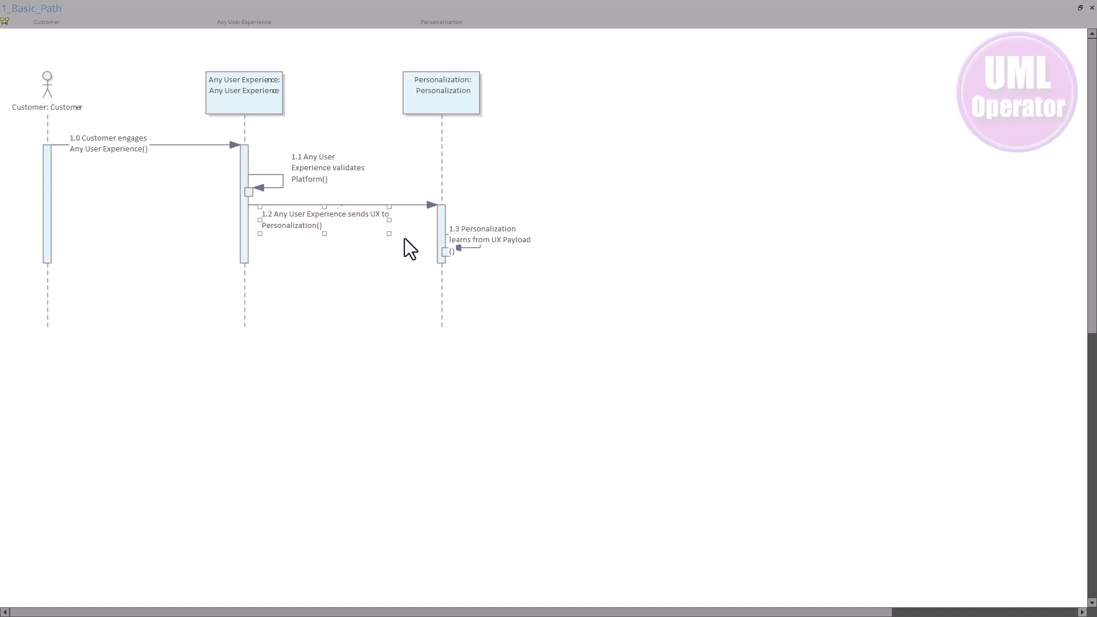
{"action": "left_click_drag", "start_coordinate": [444, 91], "coordinate": [516, 93]}
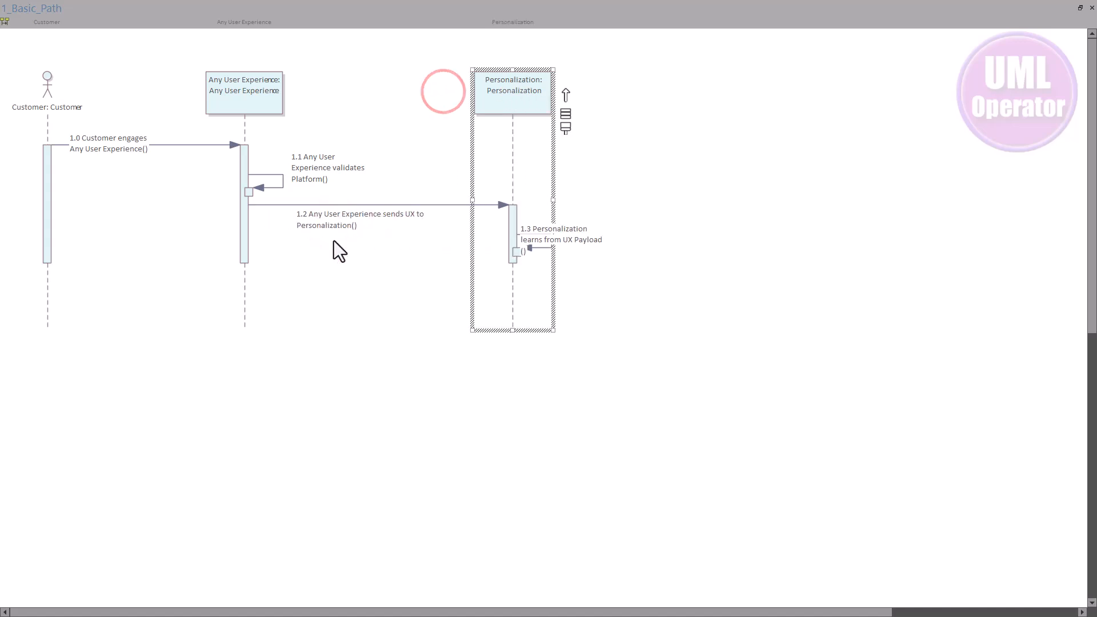
{"action": "left_click_drag", "start_coordinate": [334, 225], "coordinate": [294, 224]}
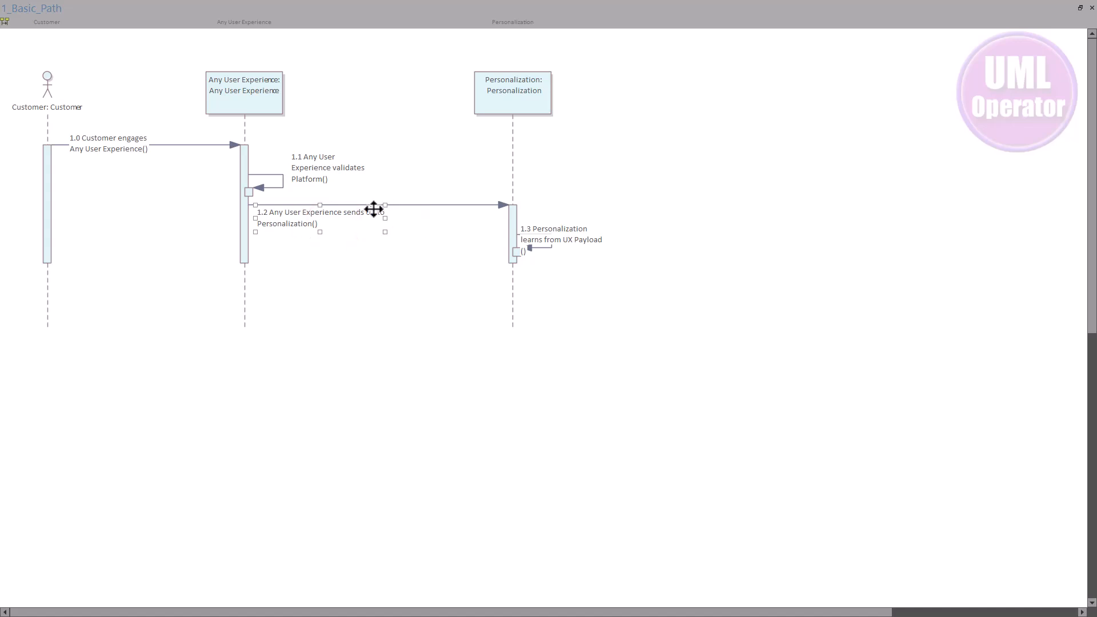
{"action": "left_click_drag", "start_coordinate": [387, 220], "coordinate": [478, 224]}
{"action": "left_click", "coordinate": [321, 272]}
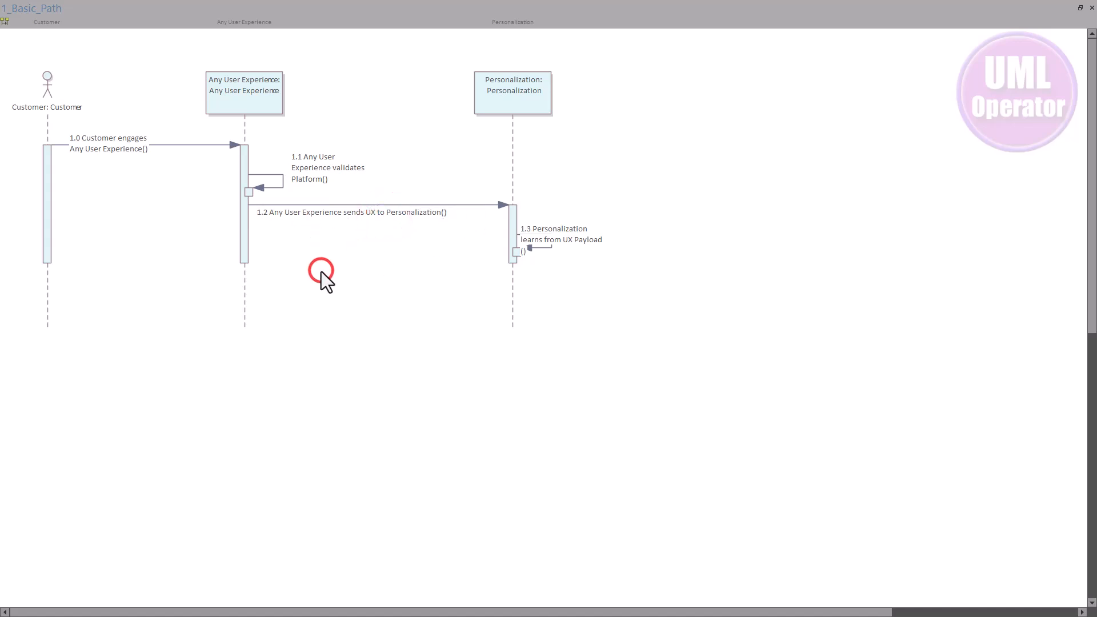
Close the 1_Basic_Path sequence diagram, saving the changes
{"action": "left_click", "coordinate": [60, 85]}
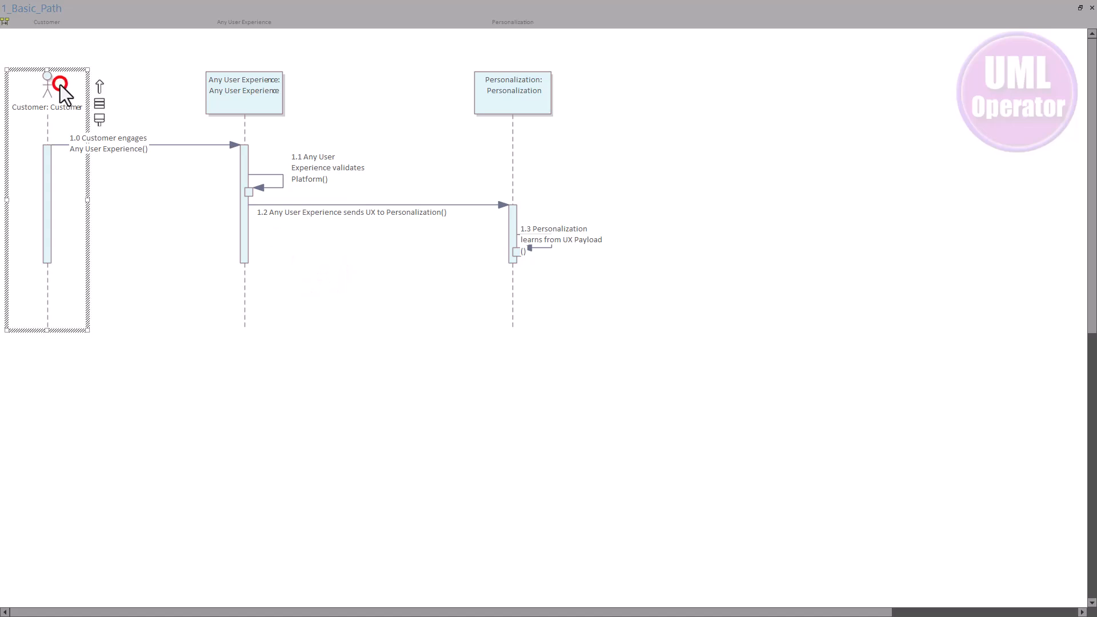
{"action": "left_click", "coordinate": [60, 84]}
{"action": "left_click", "coordinate": [1092, 8]}
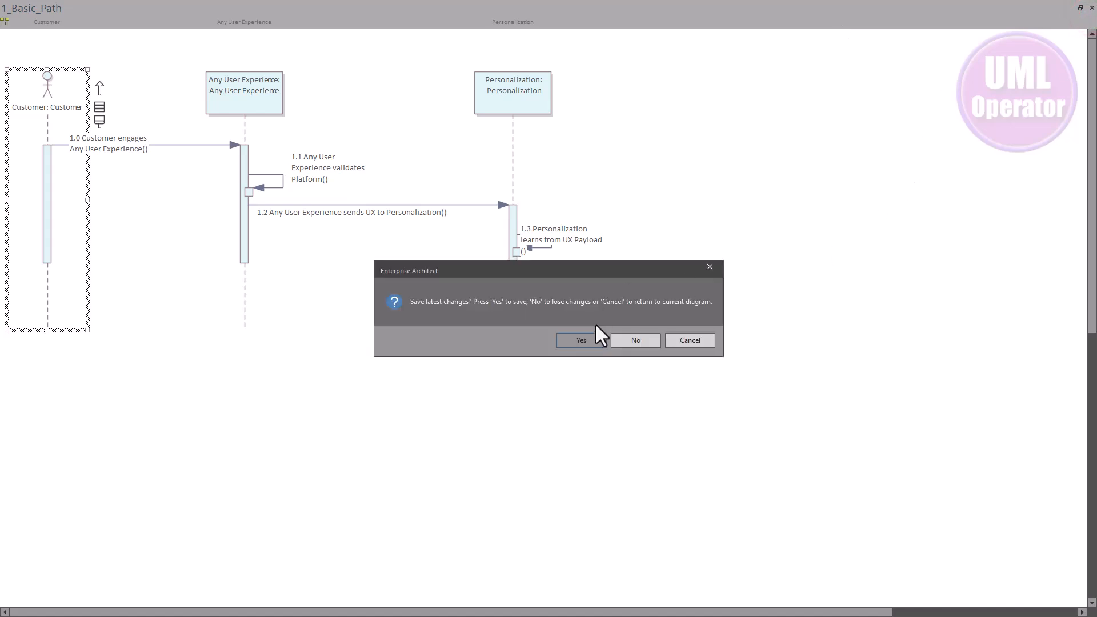
{"action": "left_click", "coordinate": [583, 341]}
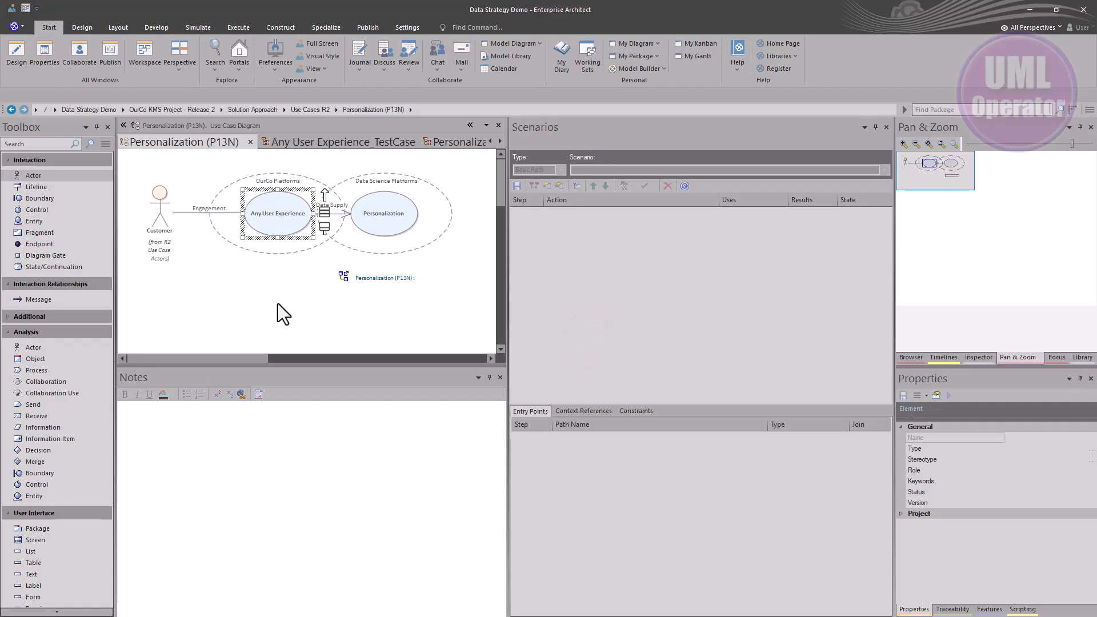
Switch the Personalization (P13N) use case diagram to Specification View
{"action": "left_click", "coordinate": [264, 289]}
{"action": "right_click", "coordinate": [258, 282]}
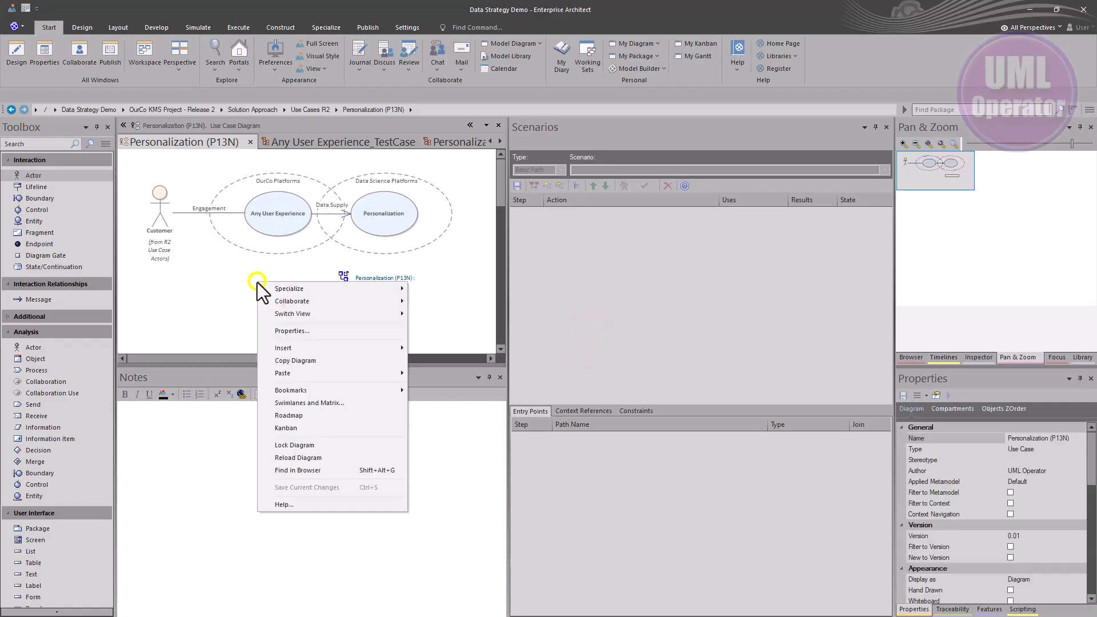
{"action": "mouse_move", "coordinate": [343, 313]}
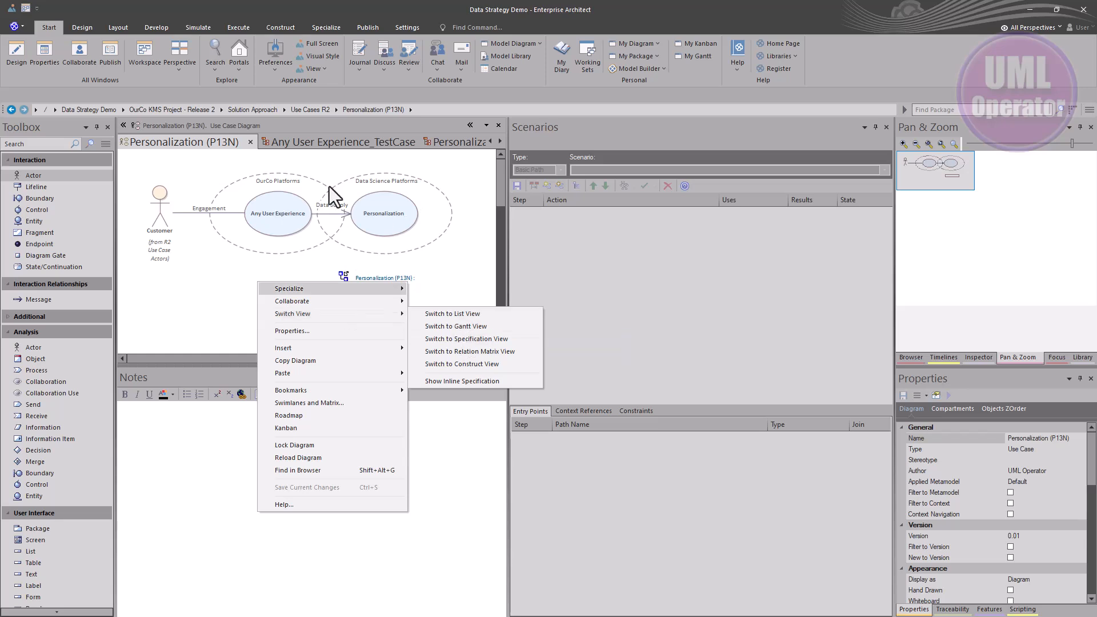
{"action": "mouse_move", "coordinate": [376, 278]}
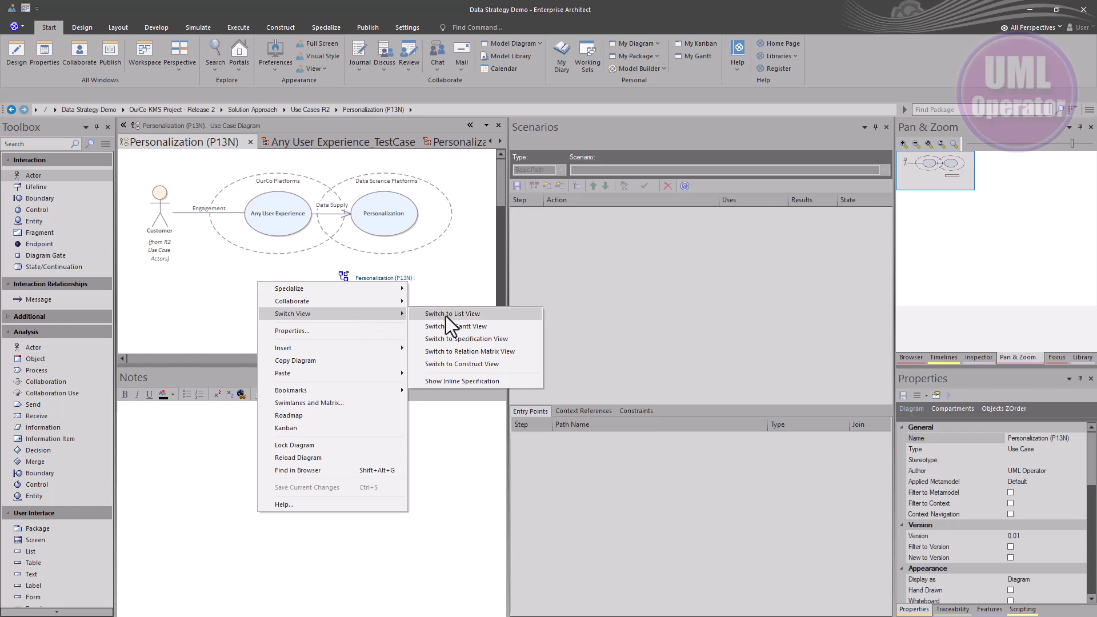
{"action": "left_click", "coordinate": [454, 337]}
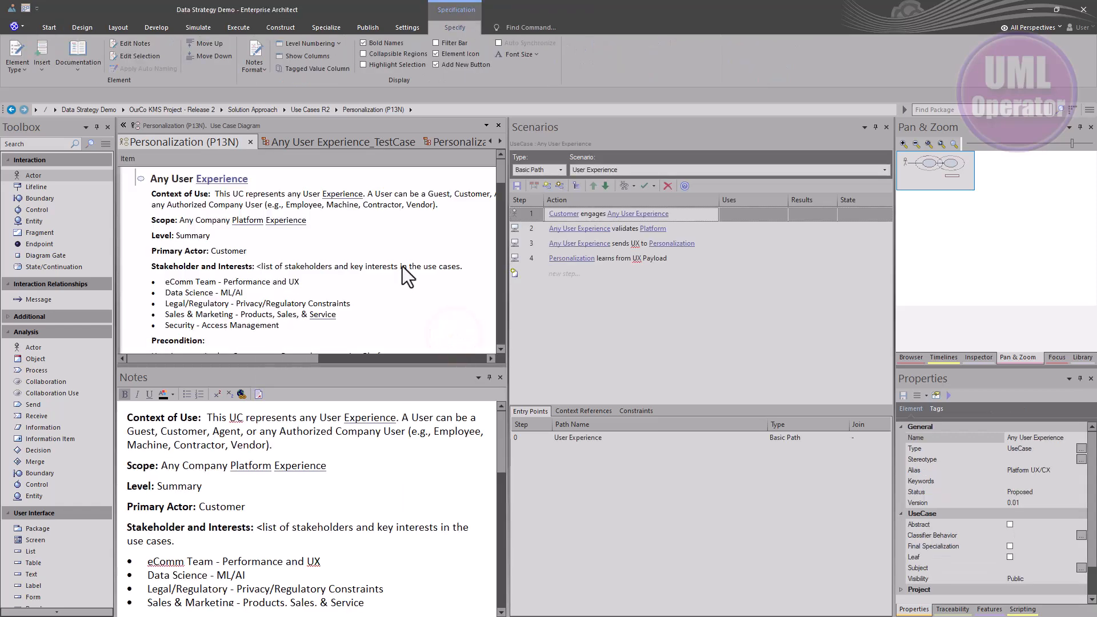
Undock the Personalization specification view into its own maximized window and scroll through the use case descriptions
{"action": "left_click_drag", "start_coordinate": [176, 139], "coordinate": [283, 175]}
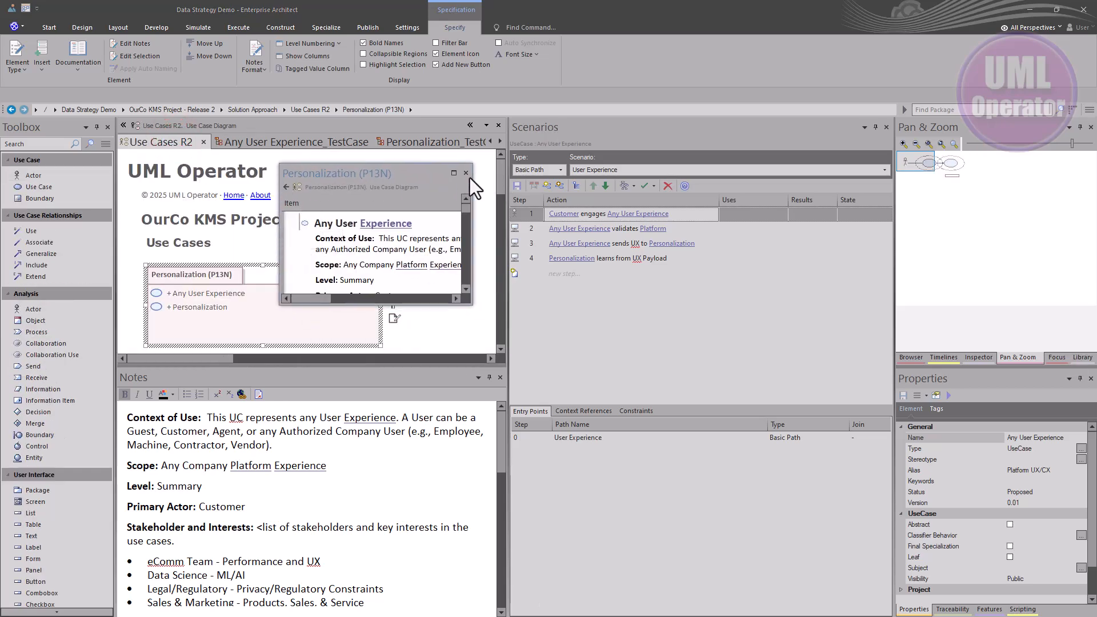
{"action": "left_click", "coordinate": [454, 172]}
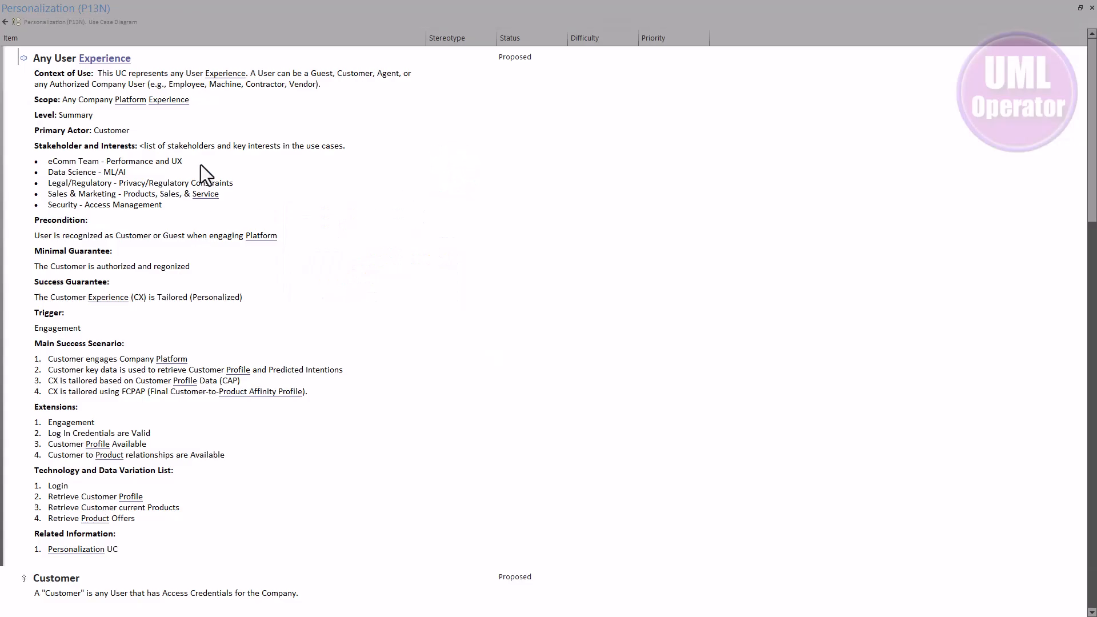
{"action": "scroll", "coordinate": [205, 153], "scroll_direction": "down", "scroll_amount": 3}
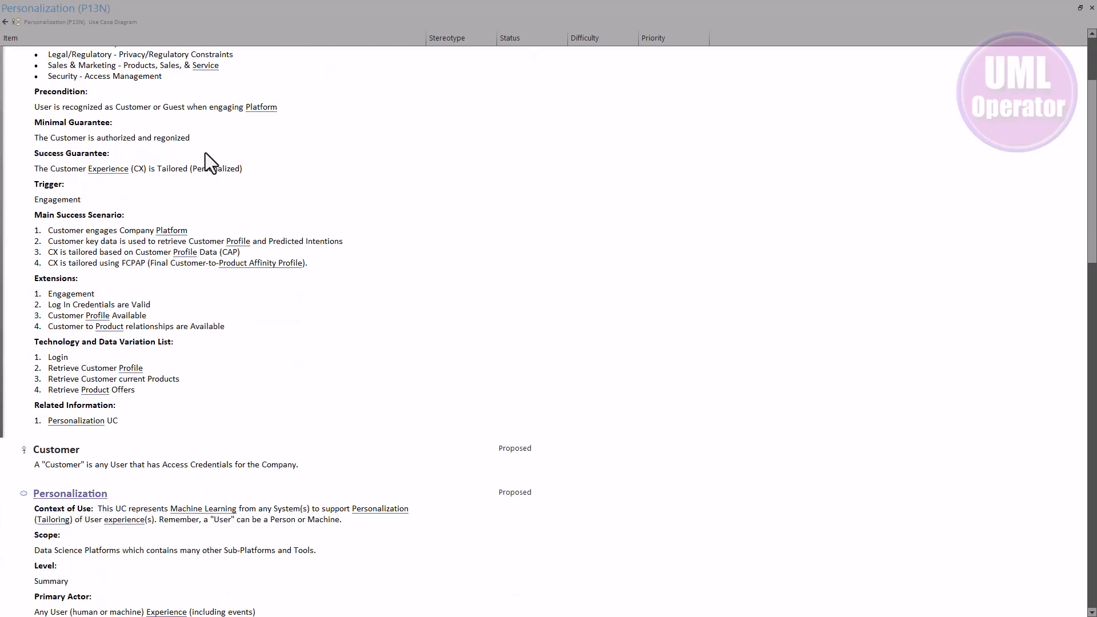
{"action": "scroll", "coordinate": [205, 153], "scroll_direction": "down", "scroll_amount": 1}
{"action": "scroll", "coordinate": [205, 152], "scroll_direction": "up", "scroll_amount": 4}
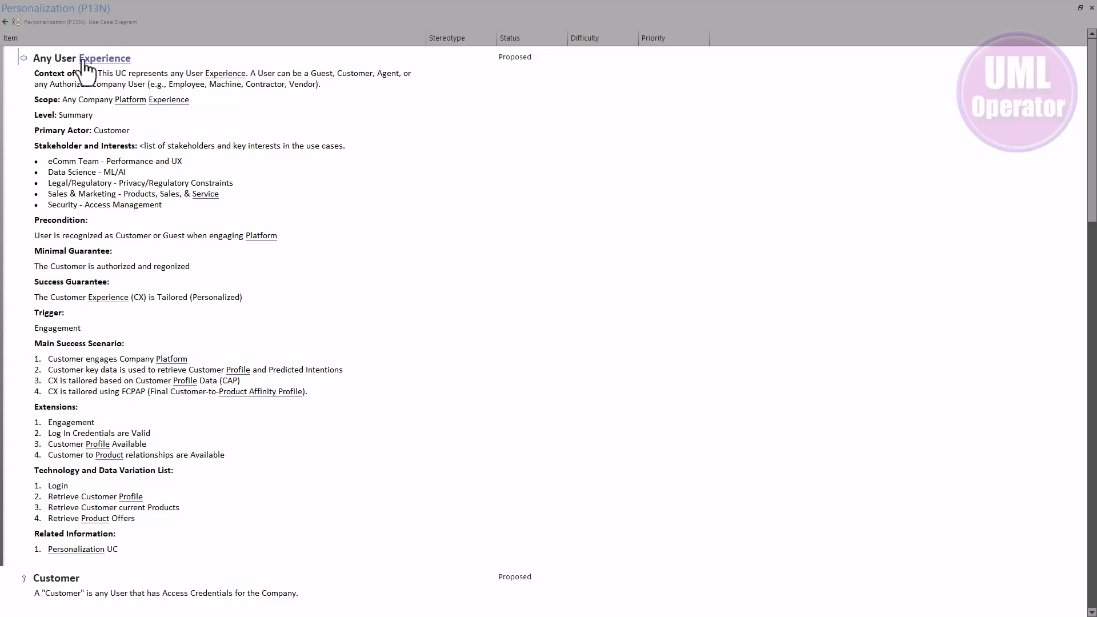
{"action": "scroll", "coordinate": [107, 334], "scroll_direction": "down", "scroll_amount": 7}
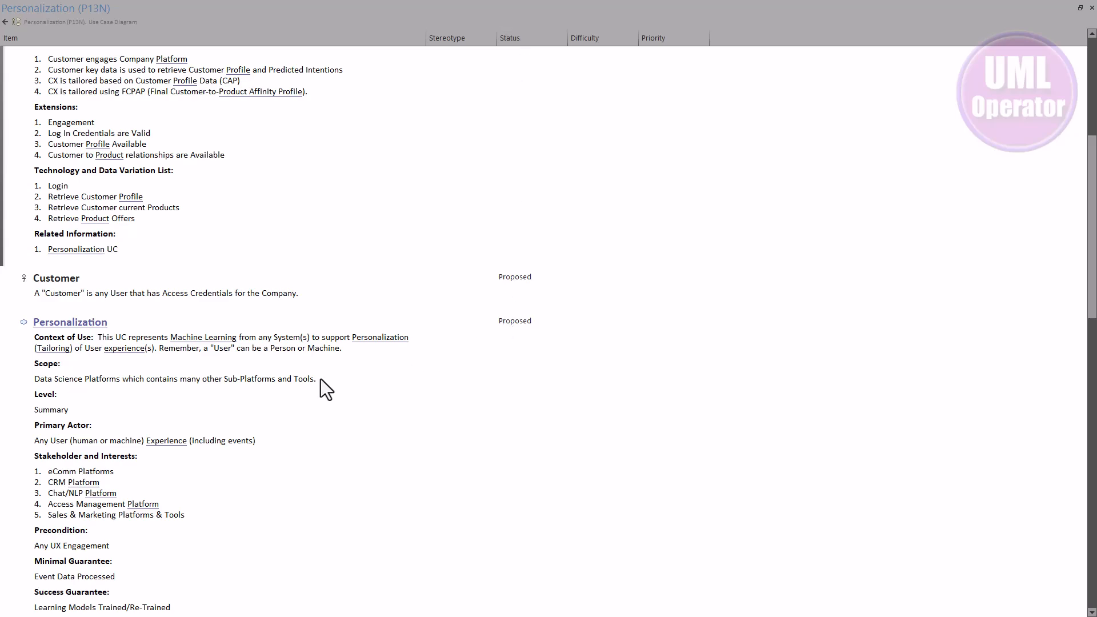
{"action": "scroll", "coordinate": [211, 377], "scroll_direction": "down", "scroll_amount": 9}
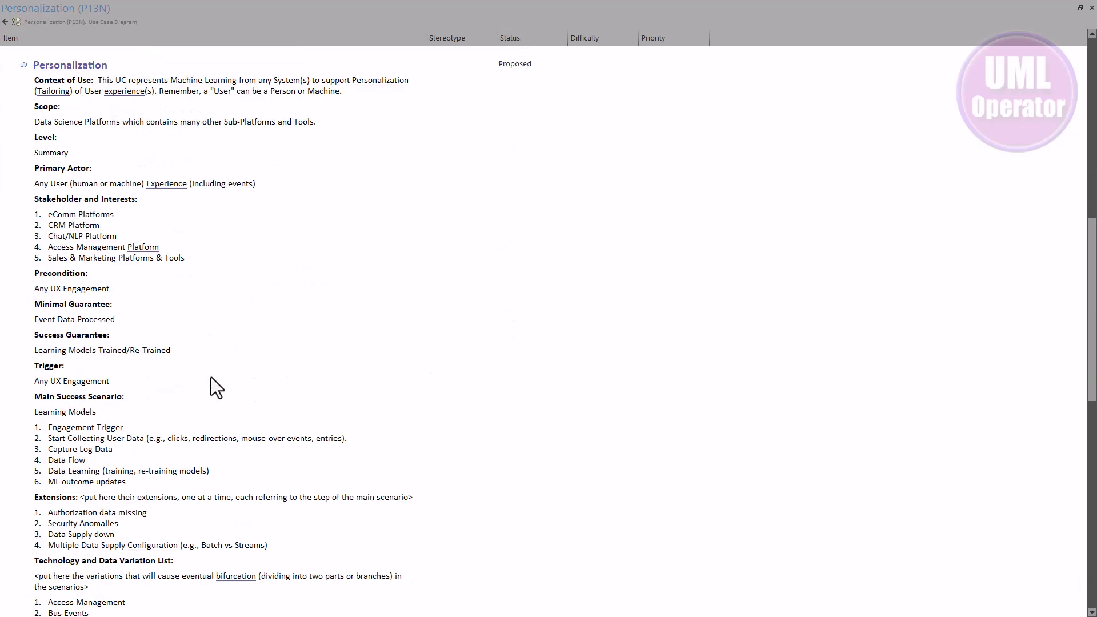
{"action": "scroll", "coordinate": [211, 377], "scroll_direction": "up", "scroll_amount": 5}
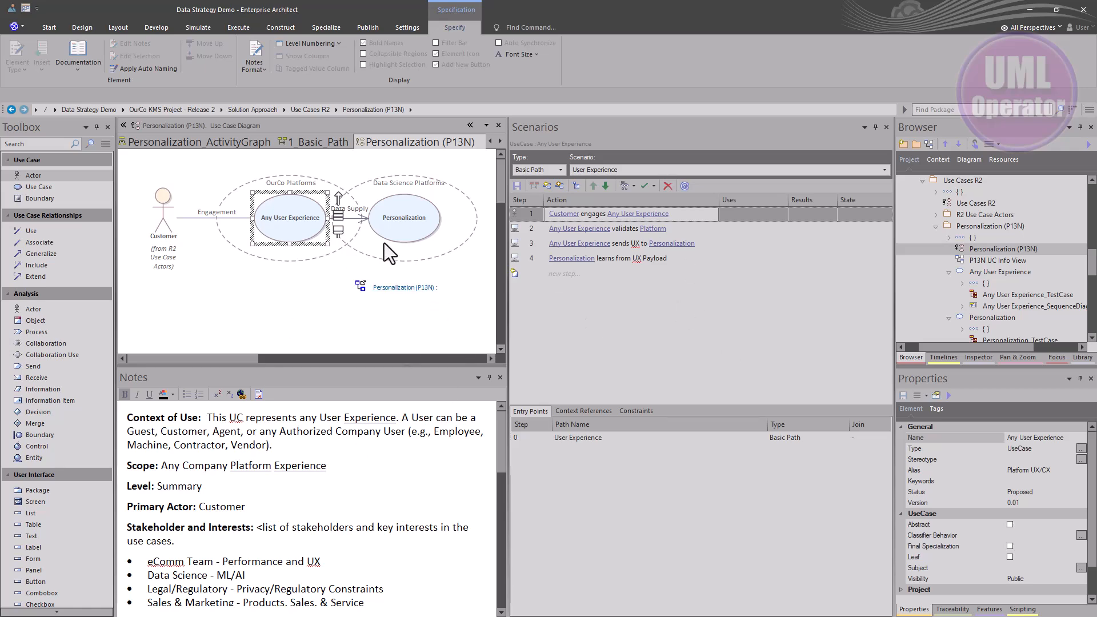
Select the Personalization use case and generate a Sequence diagram from its P13N Basic Path scenario, overwriting the existing diagram
{"action": "left_click", "coordinate": [389, 216]}
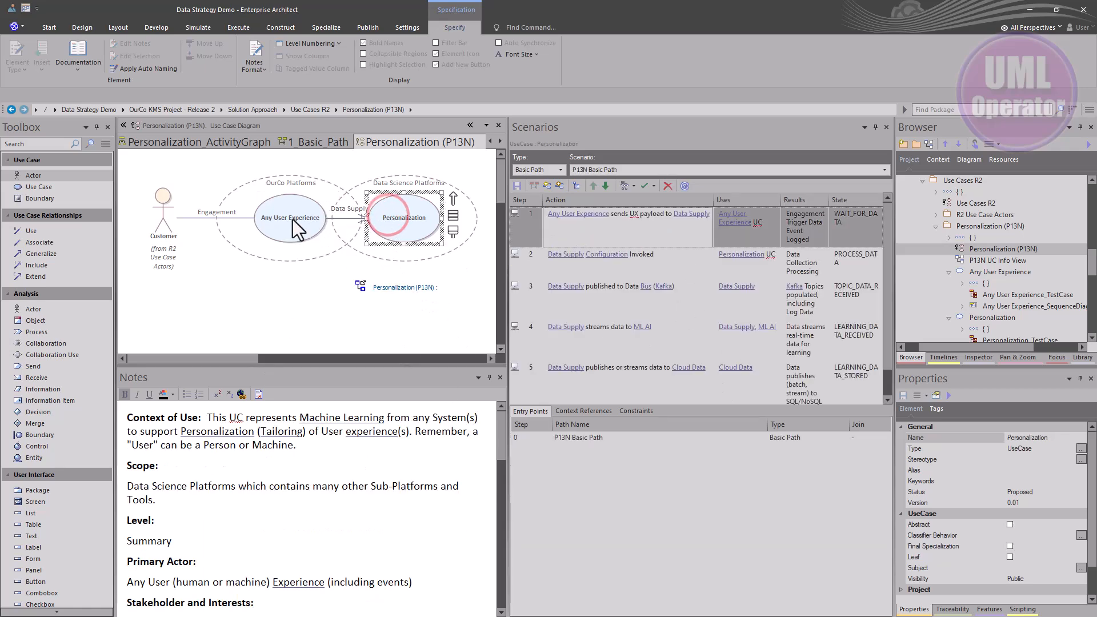
{"action": "left_click", "coordinate": [312, 224]}
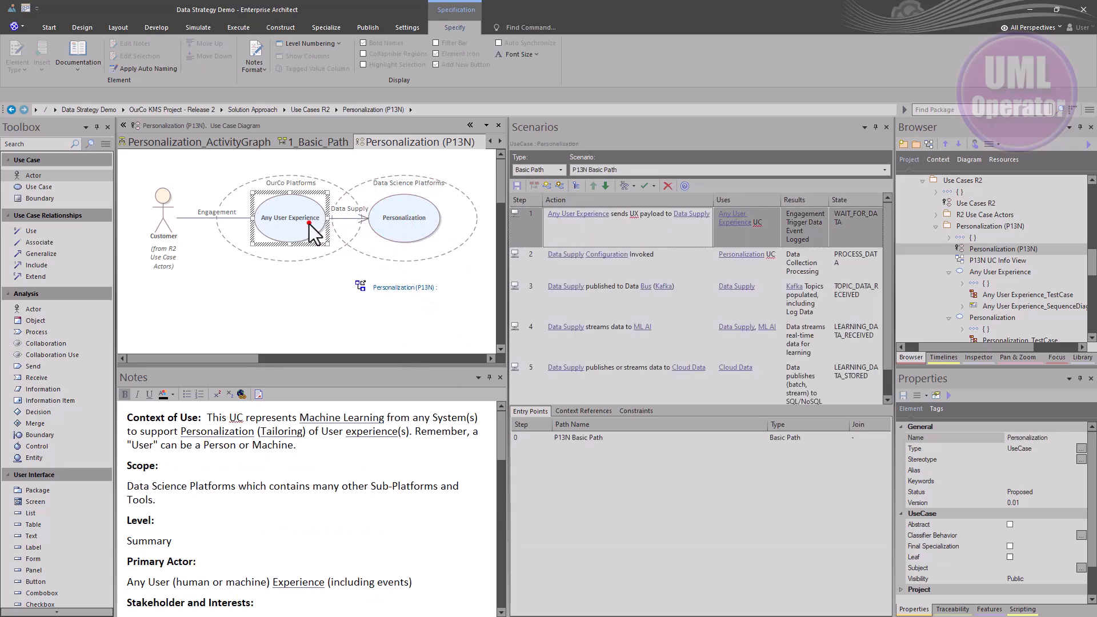
{"action": "left_click", "coordinate": [416, 224]}
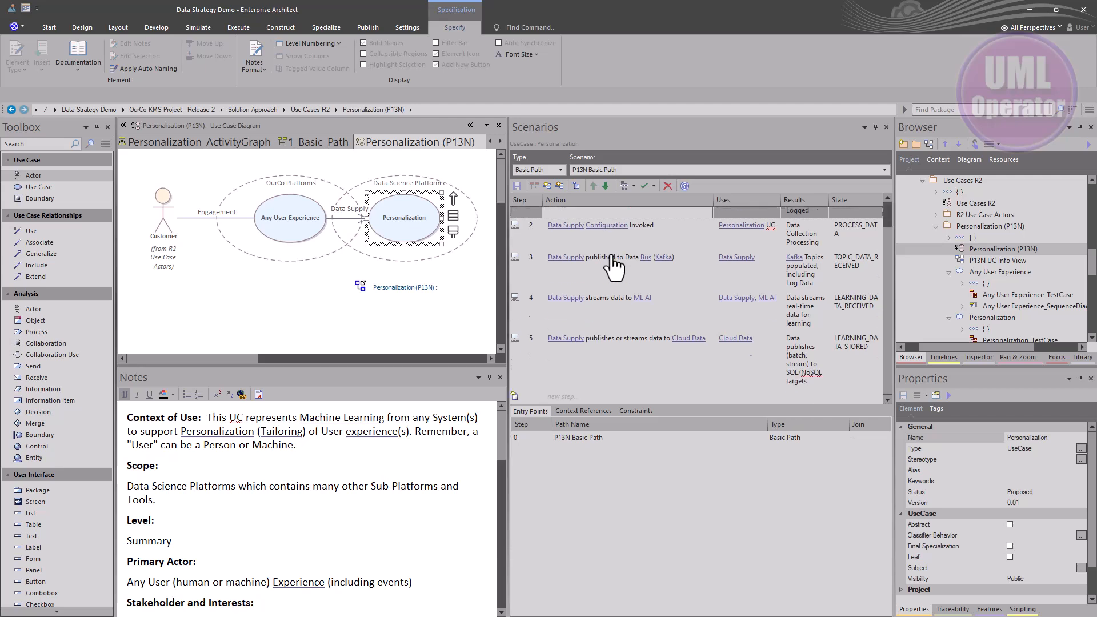
{"action": "mouse_move", "coordinate": [609, 261]}
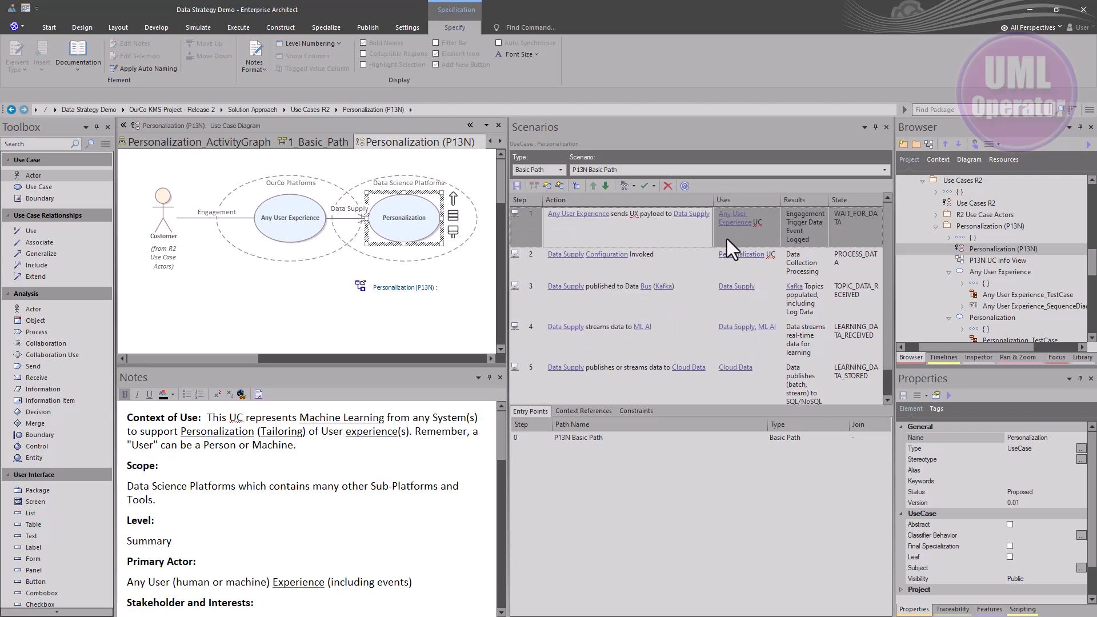
{"action": "mouse_move", "coordinate": [743, 235]}
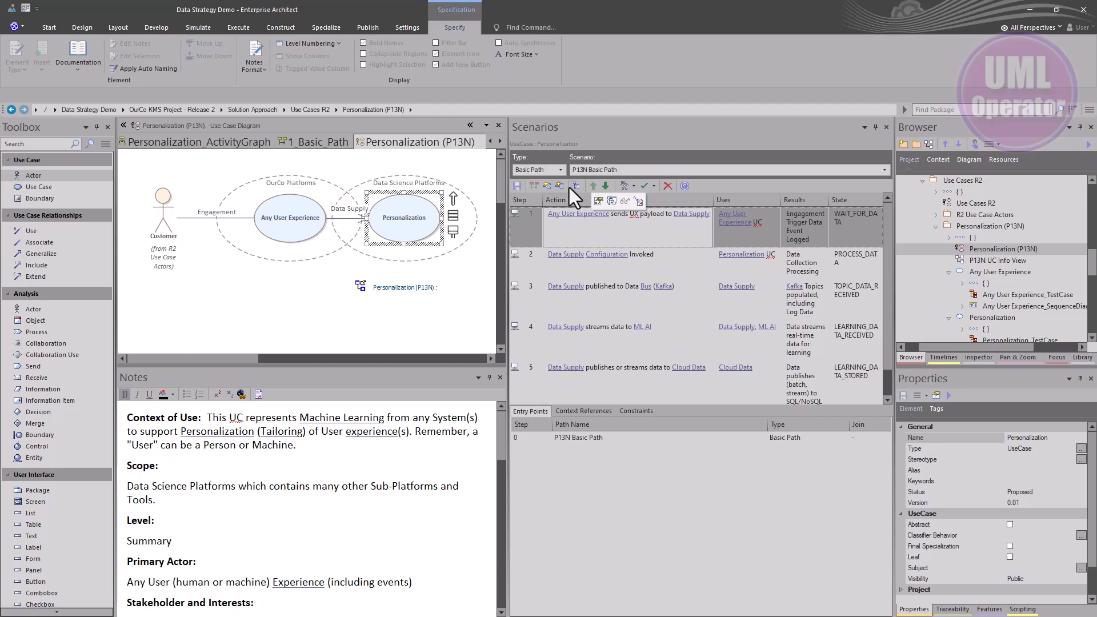
{"action": "left_click", "coordinate": [623, 187]}
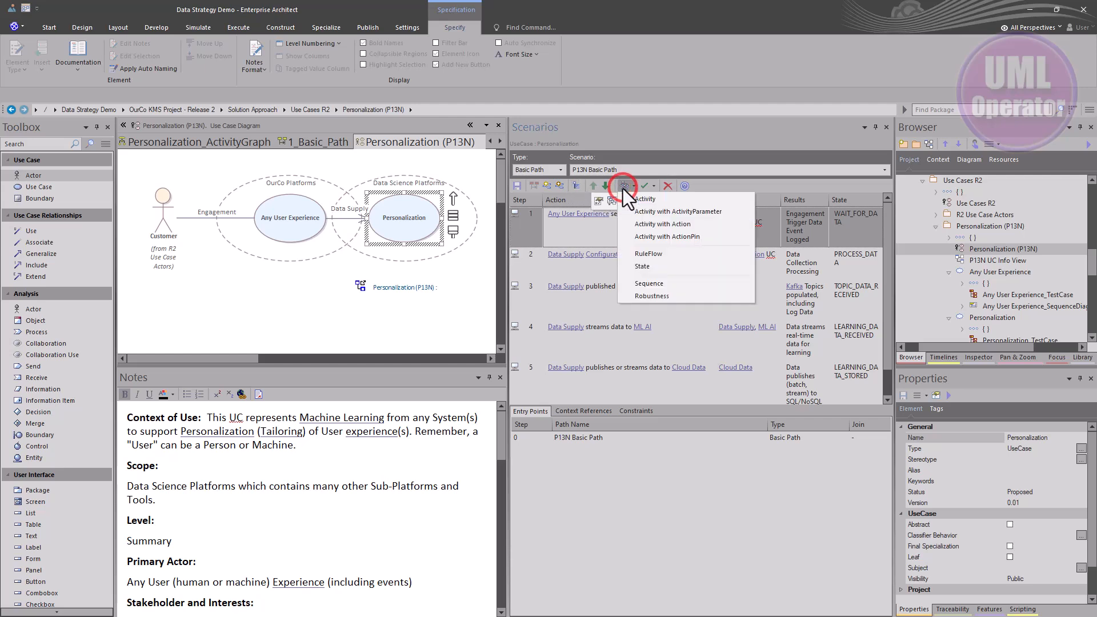
{"action": "left_click", "coordinate": [638, 283]}
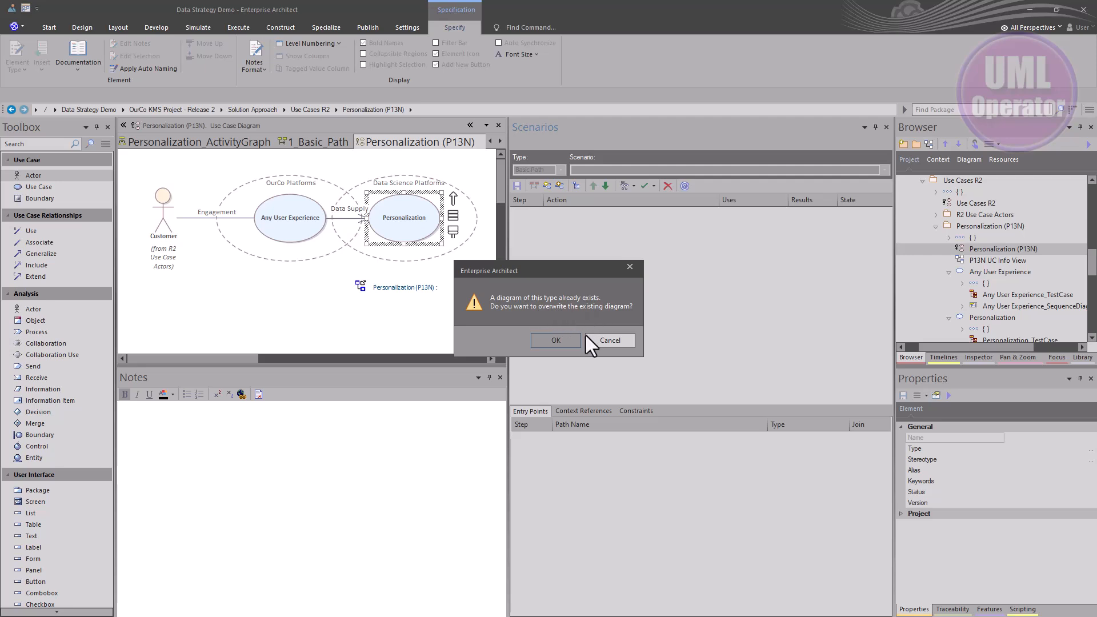
{"action": "left_click", "coordinate": [555, 341]}
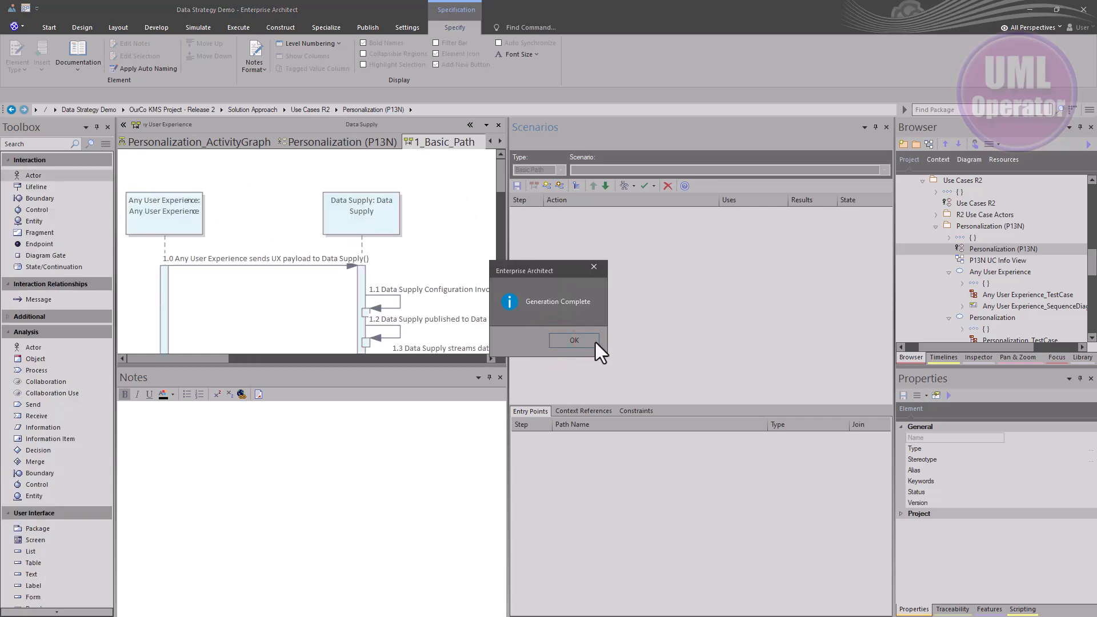
{"action": "left_click", "coordinate": [586, 342]}
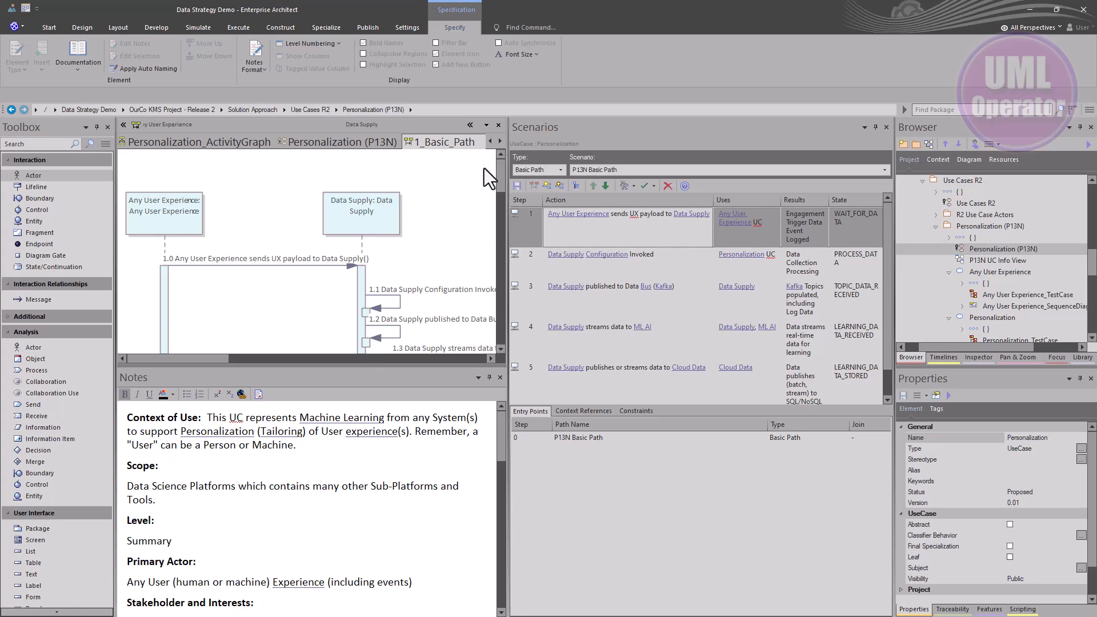
Float the generated 1_Basic_Path sequence diagram in an enlarged window, reposition it, and close it
{"action": "left_click_drag", "start_coordinate": [468, 141], "coordinate": [377, 295]}
{"action": "left_click_drag", "start_coordinate": [464, 325], "coordinate": [999, 580]}
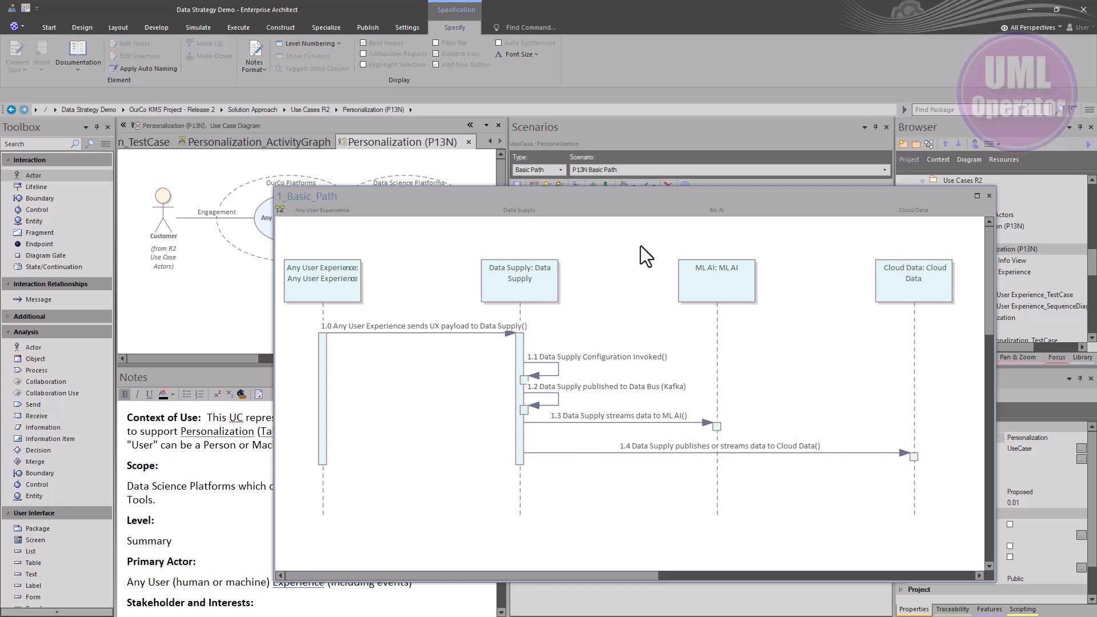
{"action": "left_click_drag", "start_coordinate": [655, 192], "coordinate": [24, 223]}
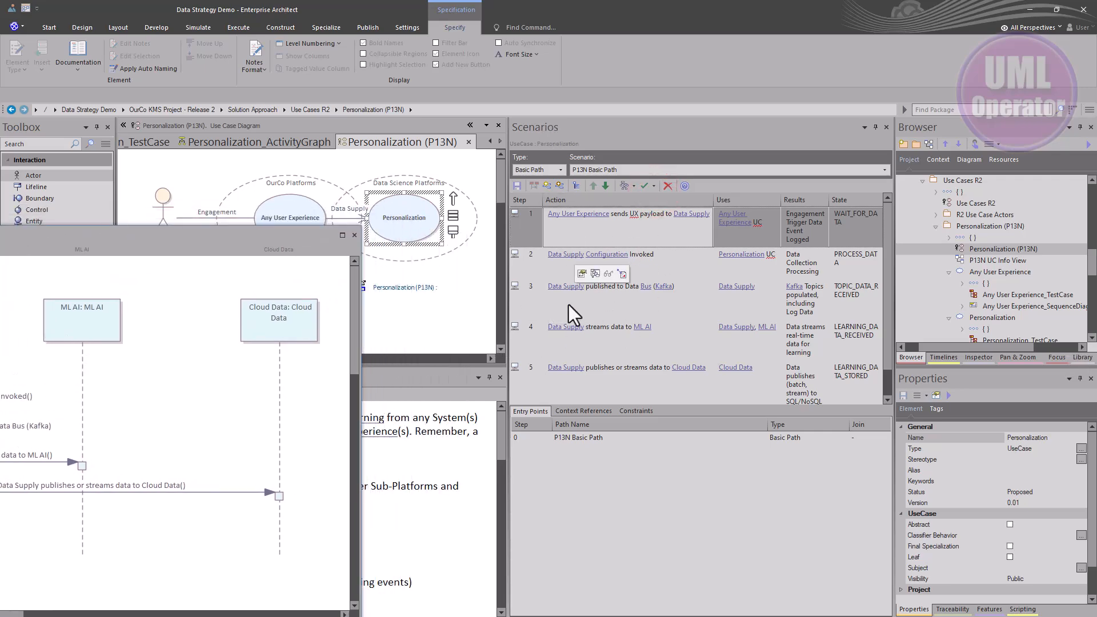
{"action": "left_click_drag", "start_coordinate": [197, 239], "coordinate": [640, 208]}
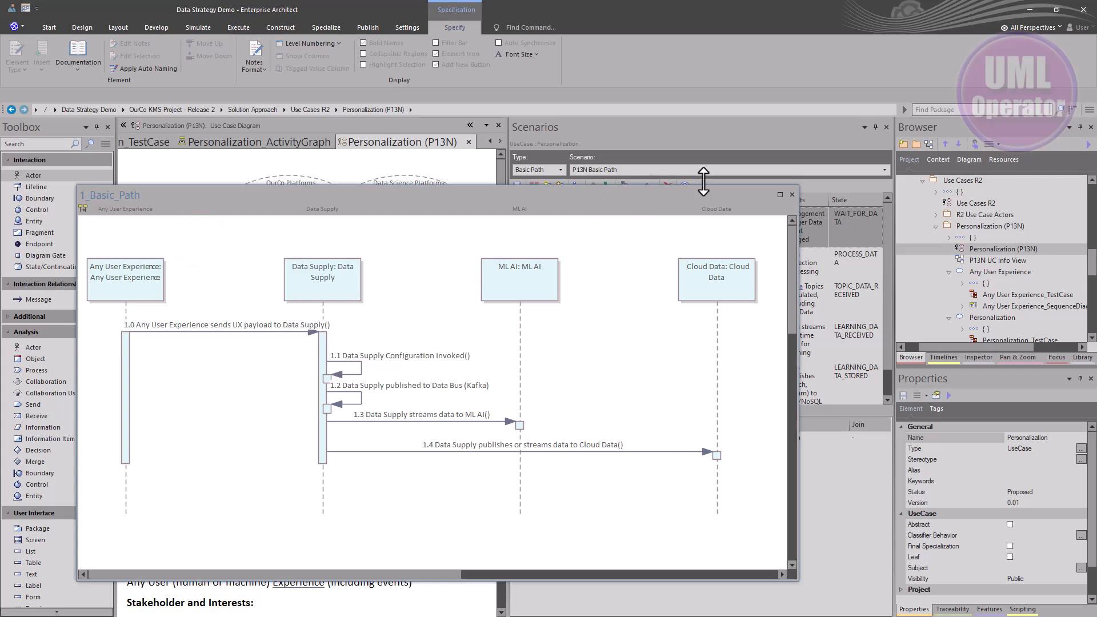
{"action": "left_click", "coordinate": [792, 195]}
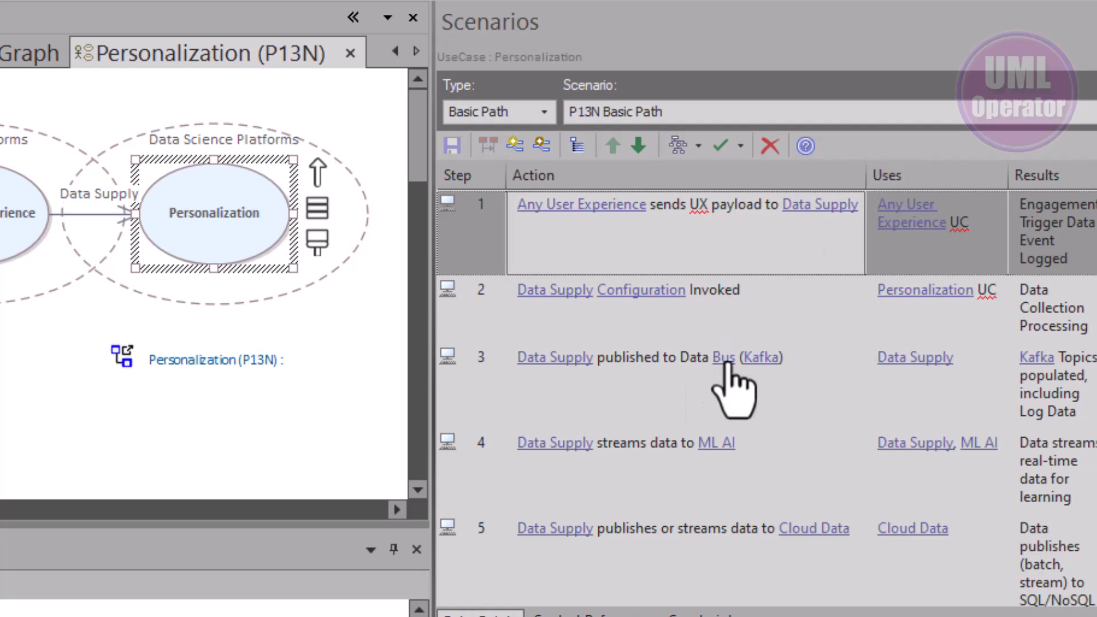
Open the Kafka glossary definition linked in scenario step 3 and close it
{"action": "mouse_move", "coordinate": [727, 366]}
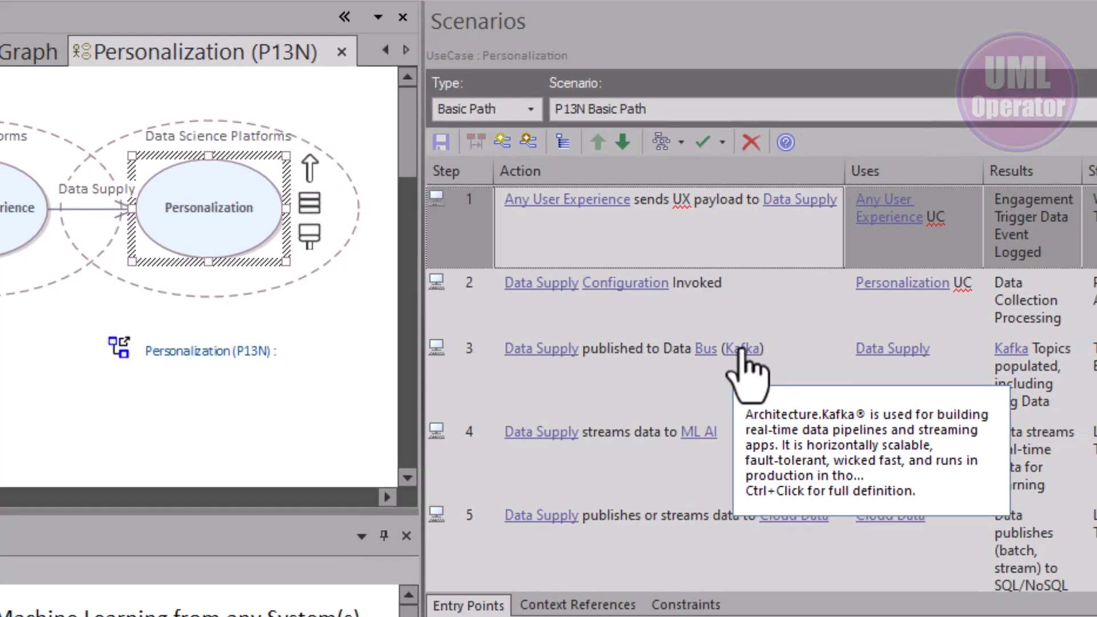
{"action": "left_click", "coordinate": [760, 359], "text": "ctrl"}
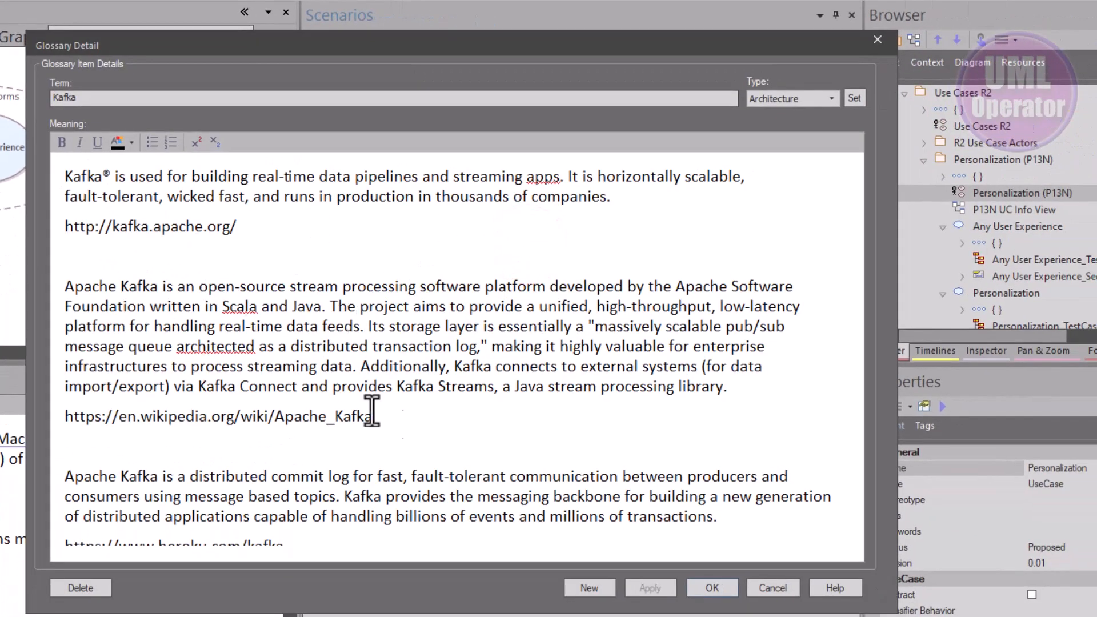
{"action": "left_click", "coordinate": [708, 588]}
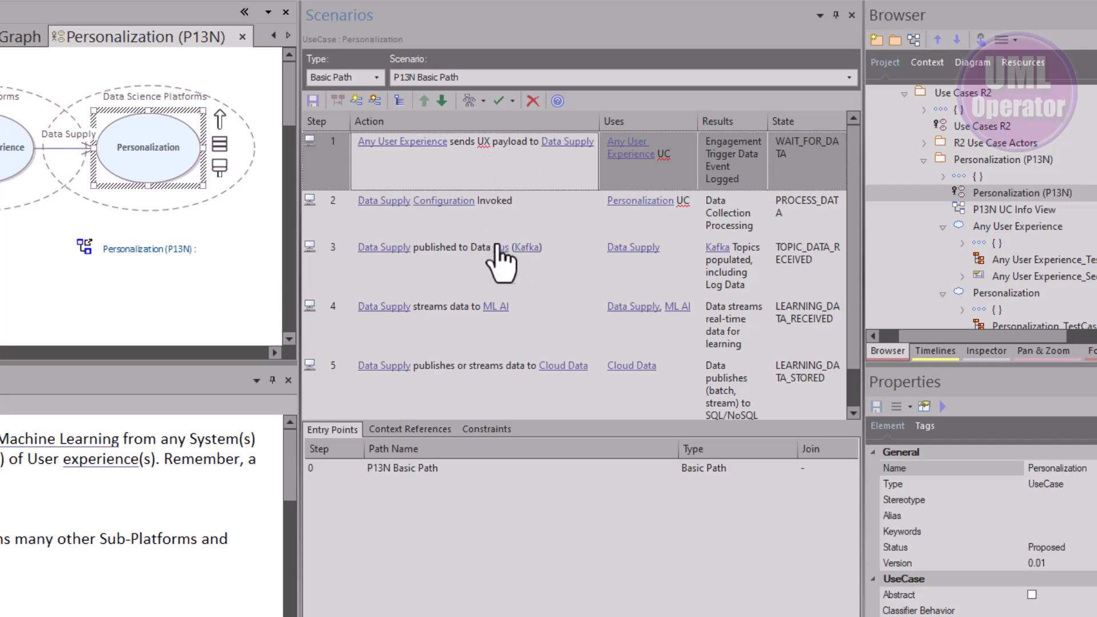
Examine the Personalization use case's context references, selecting each referenced element in turn
{"action": "left_click", "coordinate": [396, 433]}
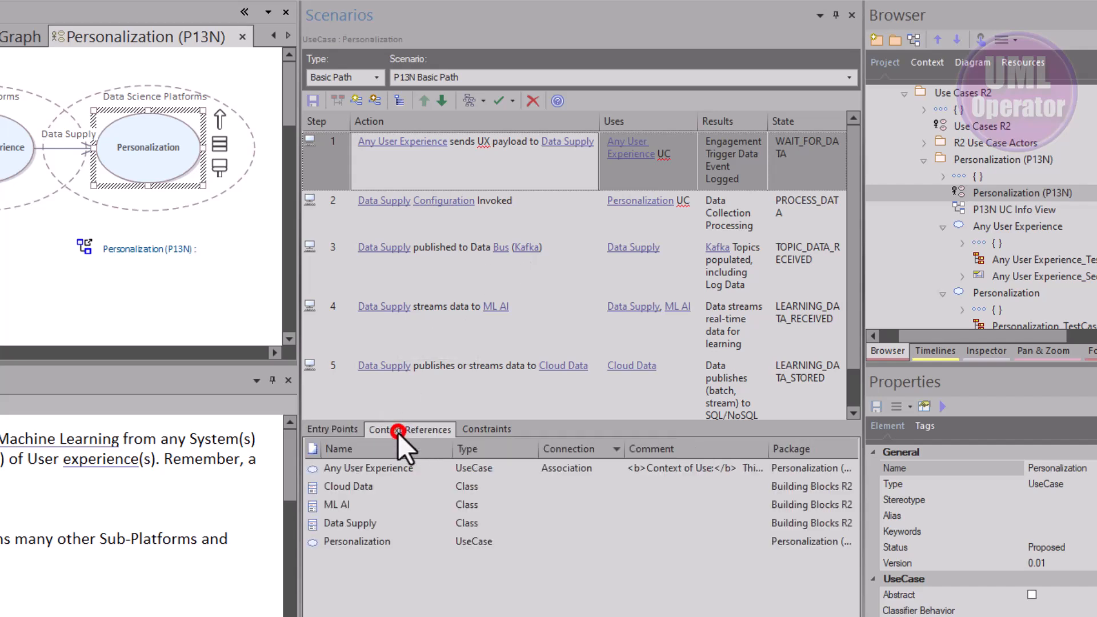
{"action": "left_click", "coordinate": [367, 470]}
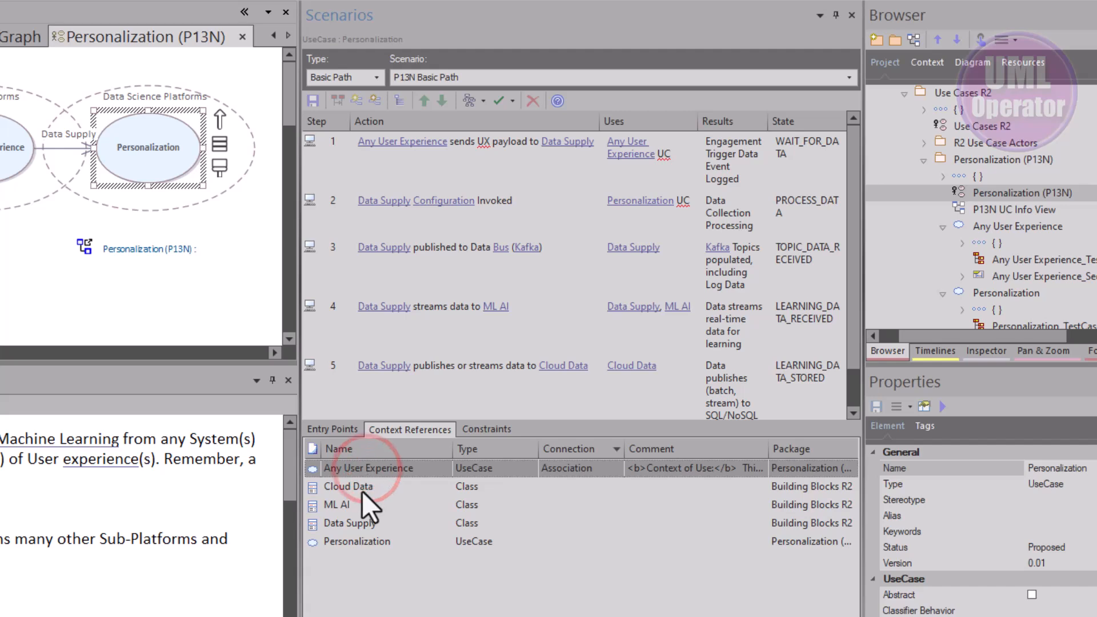
{"action": "left_click", "coordinate": [359, 491]}
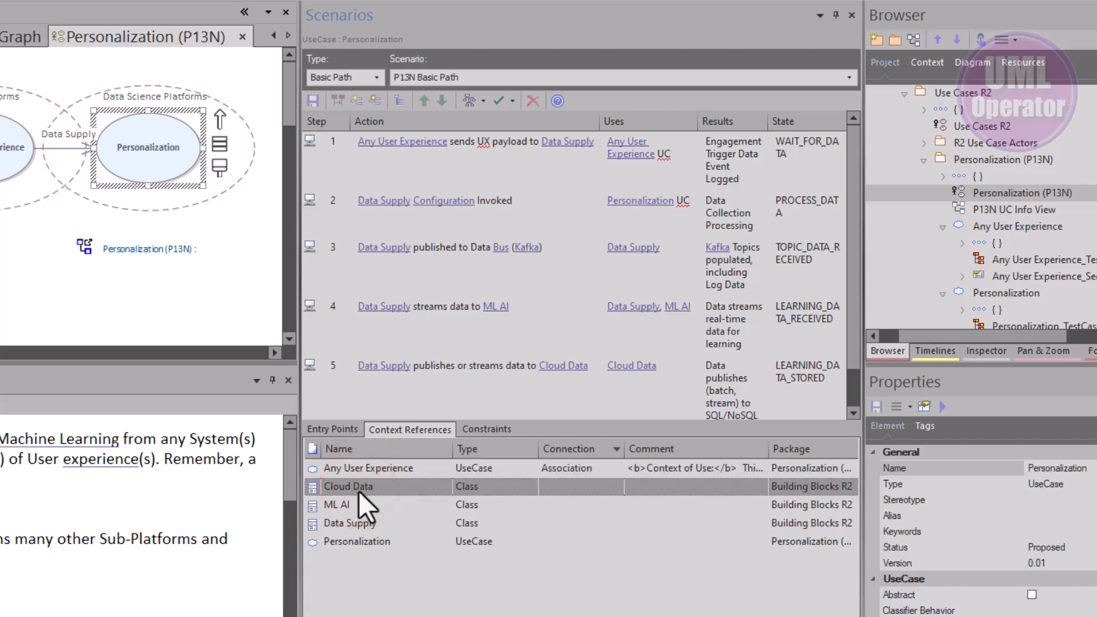
{"action": "left_click", "coordinate": [342, 526]}
{"action": "left_click", "coordinate": [345, 541]}
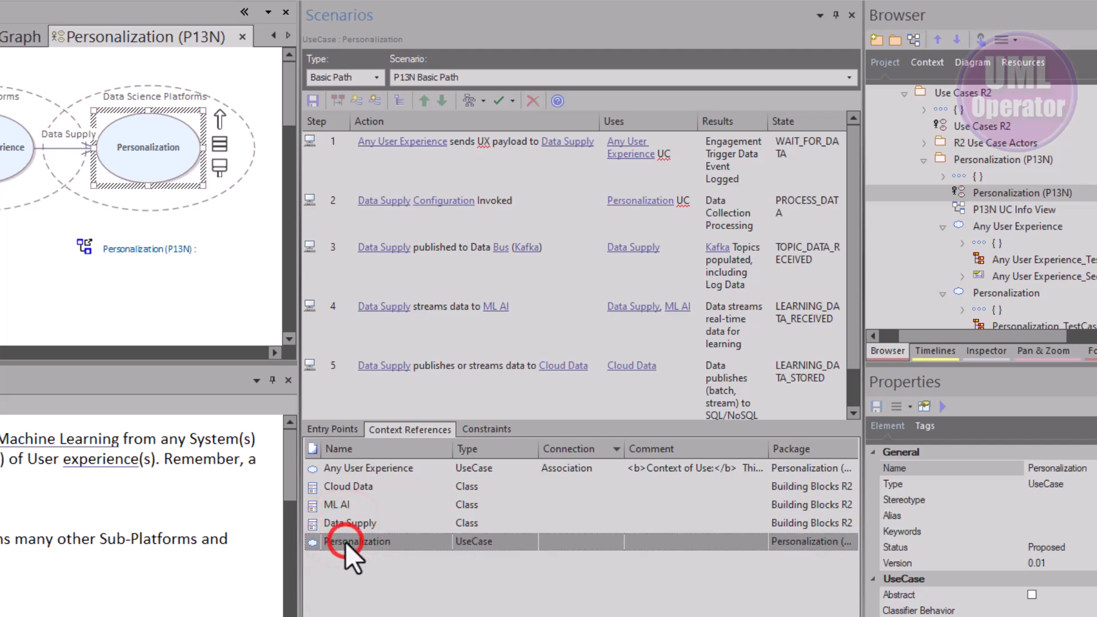
{"action": "left_click", "coordinate": [337, 492]}
{"action": "left_click", "coordinate": [334, 502]}
{"action": "left_click", "coordinate": [337, 488]}
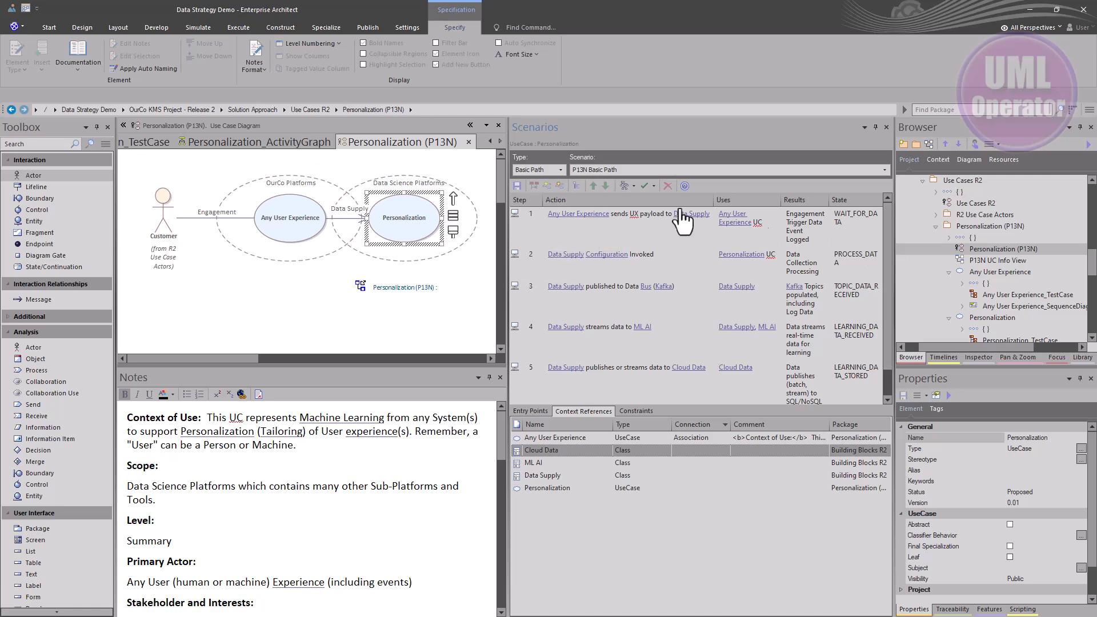
Switch to the Building Blocks R2 class diagram and float it in an enlarged window
{"action": "left_click", "coordinate": [403, 144]}
{"action": "key", "text": "ctrl+shift+Tab"}
{"action": "key", "text": "ctrl+shift+Tab"}
{"action": "key", "text": "ctrl+shift+Tab"}
{"action": "key", "text": "ctrl+shift+Tab"}
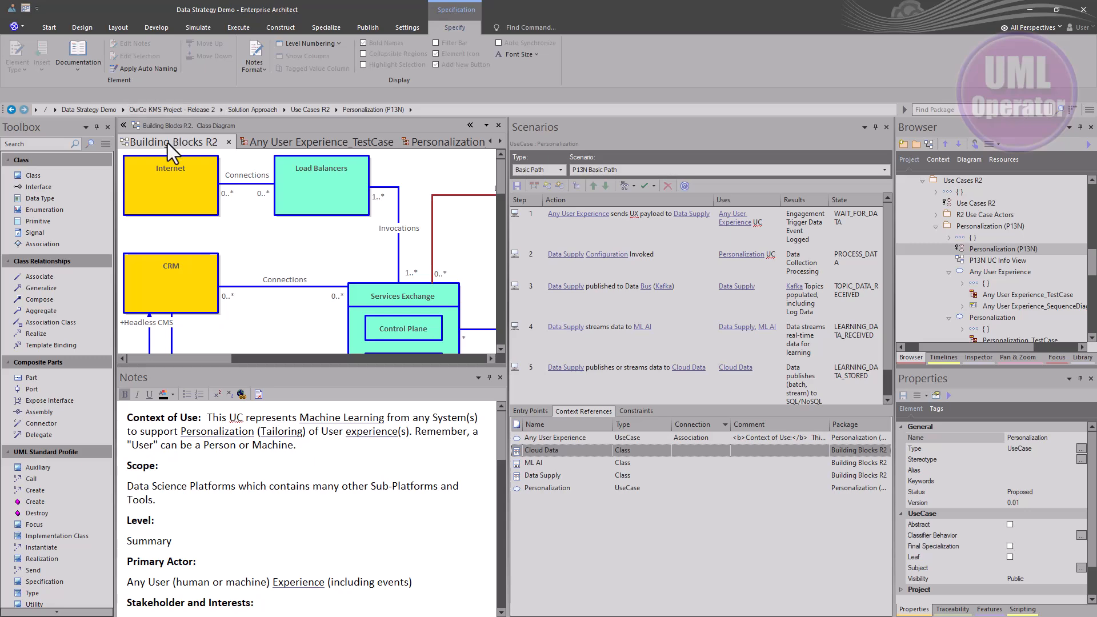
{"action": "left_click_drag", "start_coordinate": [167, 143], "coordinate": [211, 68]}
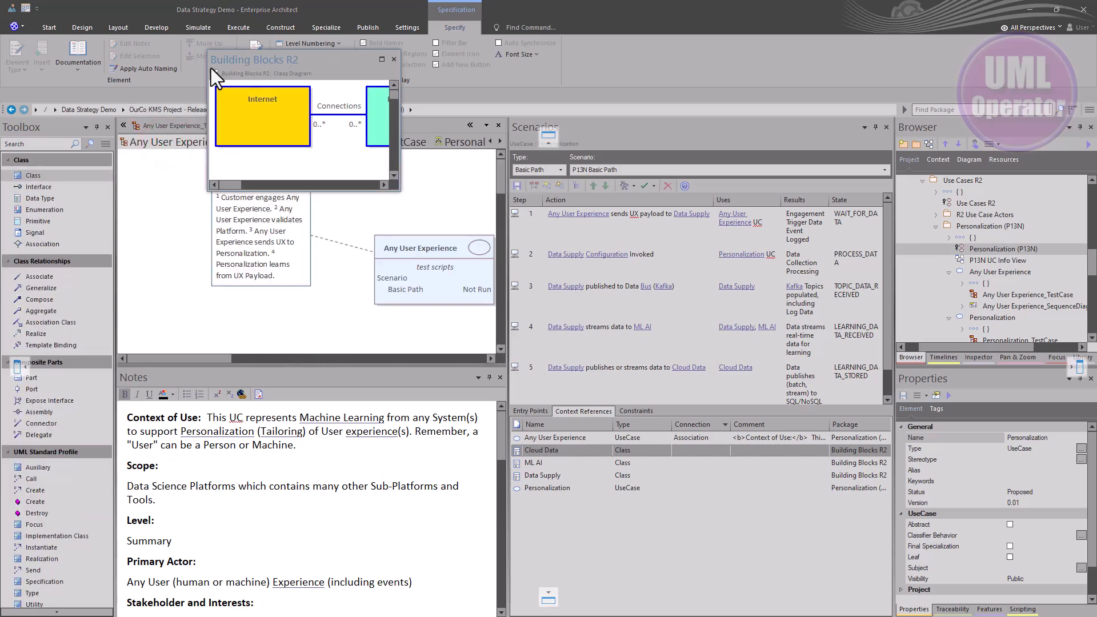
{"action": "left_click_drag", "start_coordinate": [400, 188], "coordinate": [977, 584]}
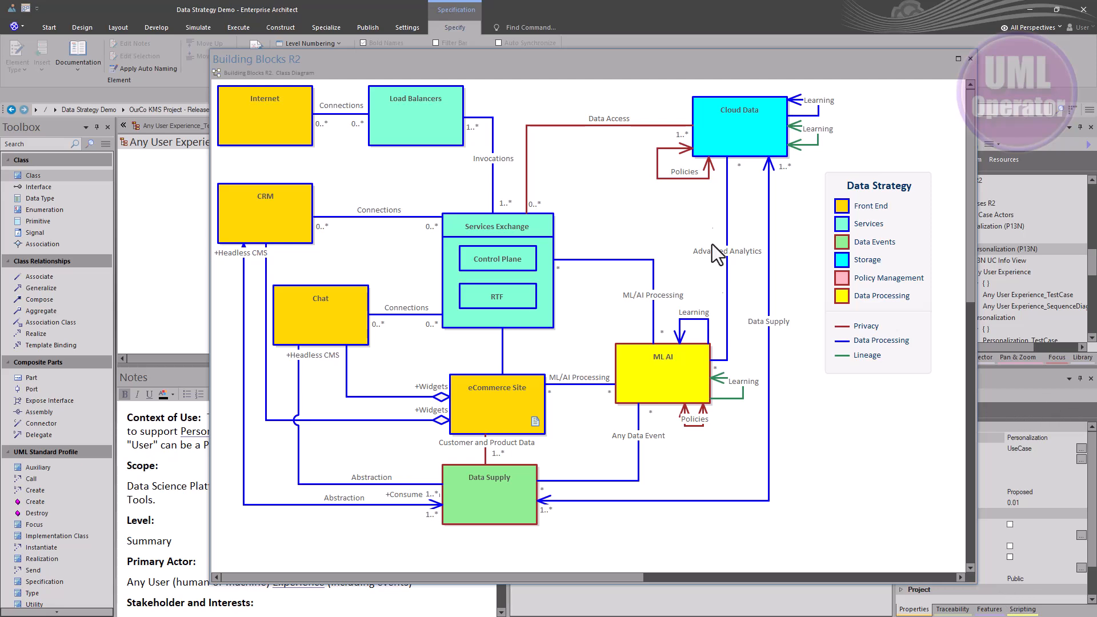
Examine the context references of the Cloud Data, ML AI and Data Supply classes in the floating Building Blocks R2 diagram, then close it
{"action": "left_click_drag", "start_coordinate": [714, 64], "coordinate": [127, 88]}
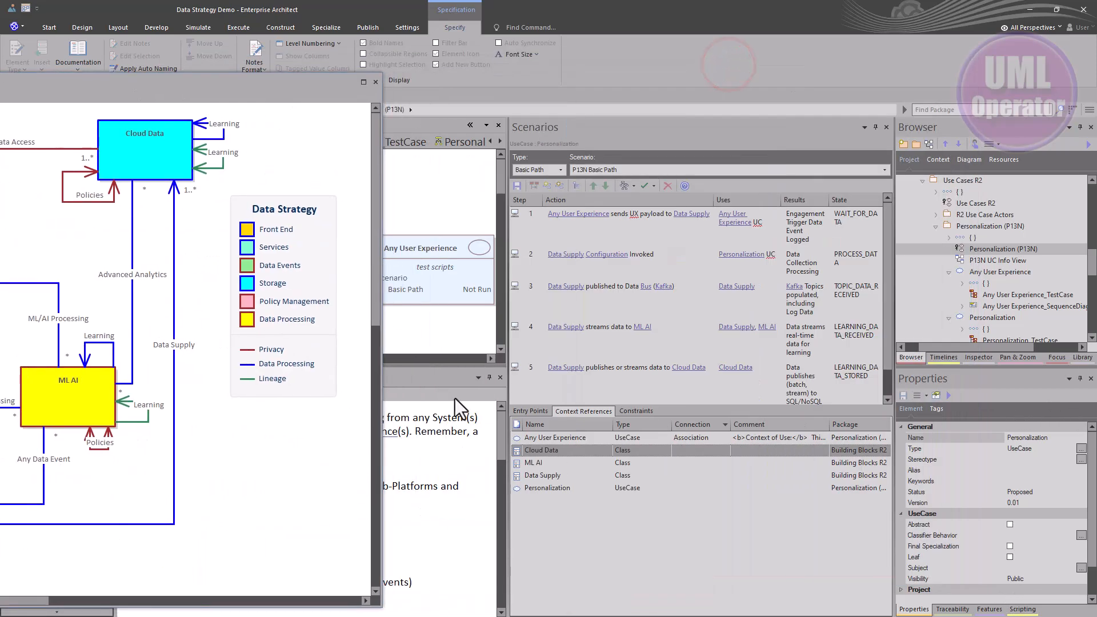
{"action": "left_click", "coordinate": [155, 154]}
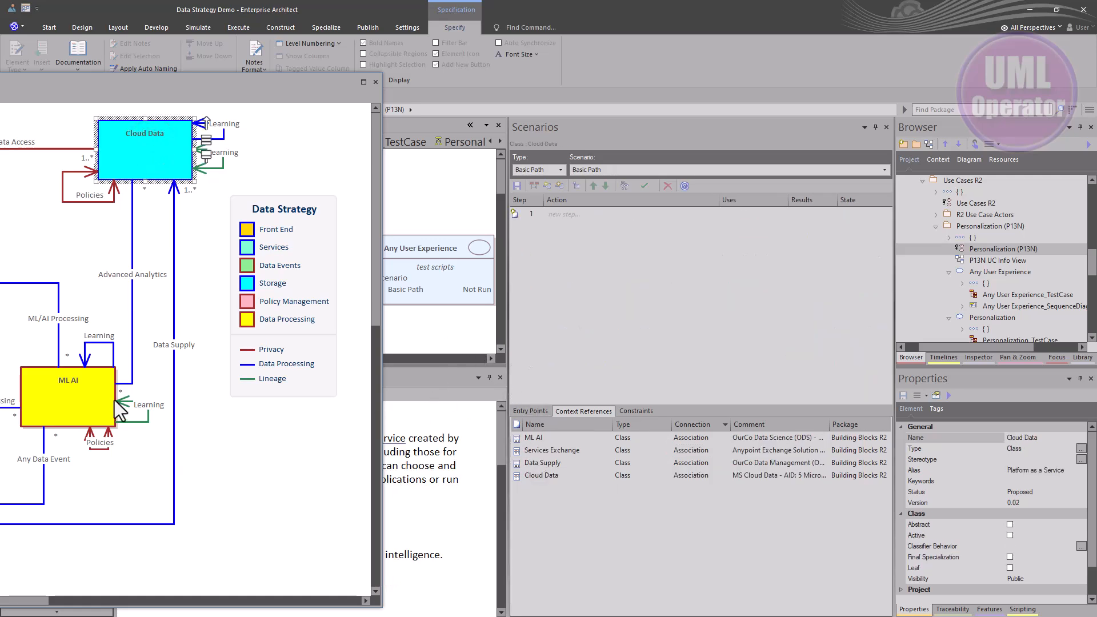
{"action": "left_click", "coordinate": [94, 401]}
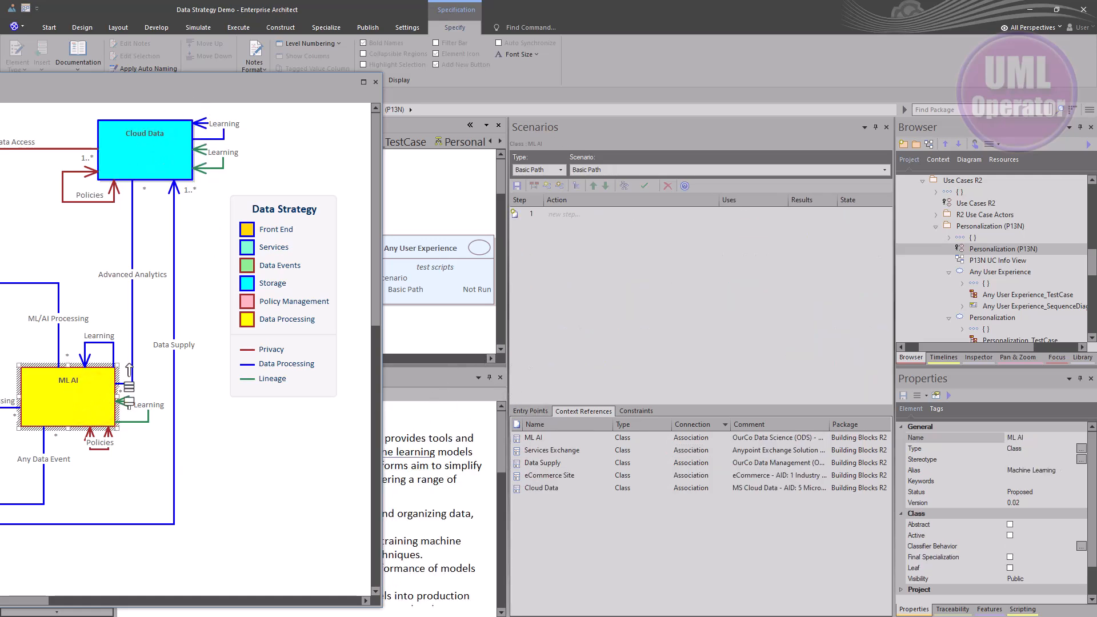
{"action": "double_click", "coordinate": [157, 81]}
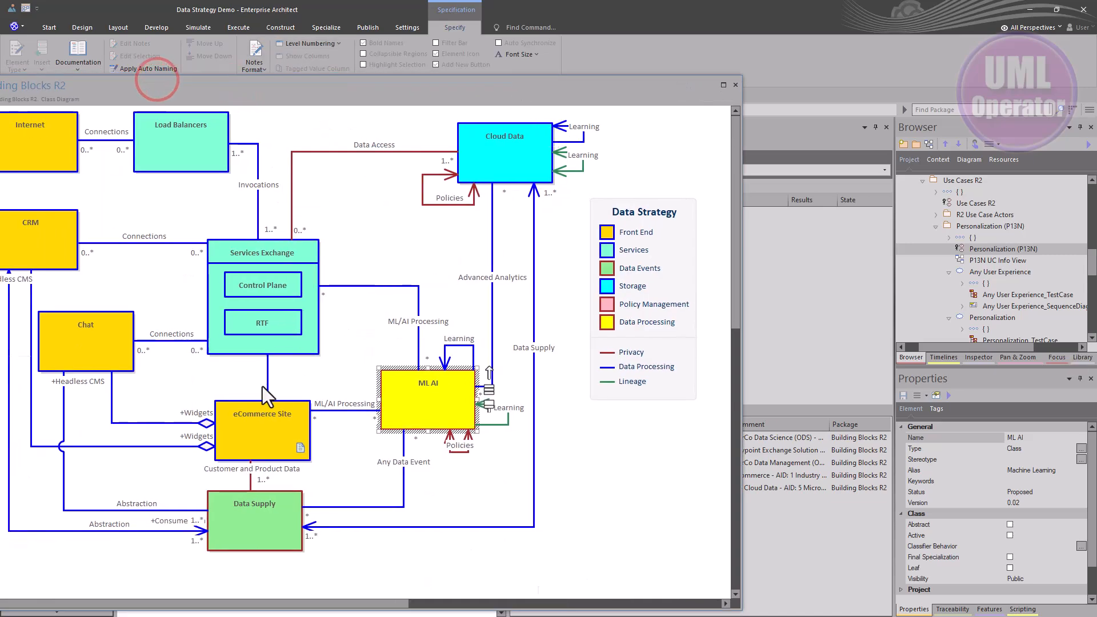
{"action": "left_click", "coordinate": [238, 540]}
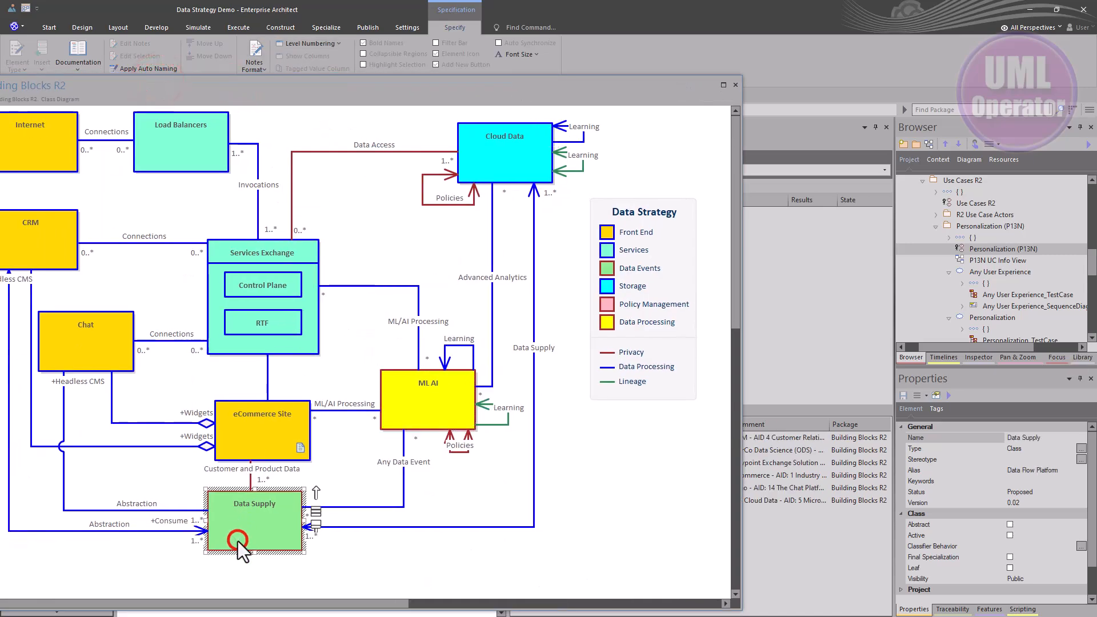
{"action": "left_click", "coordinate": [736, 85]}
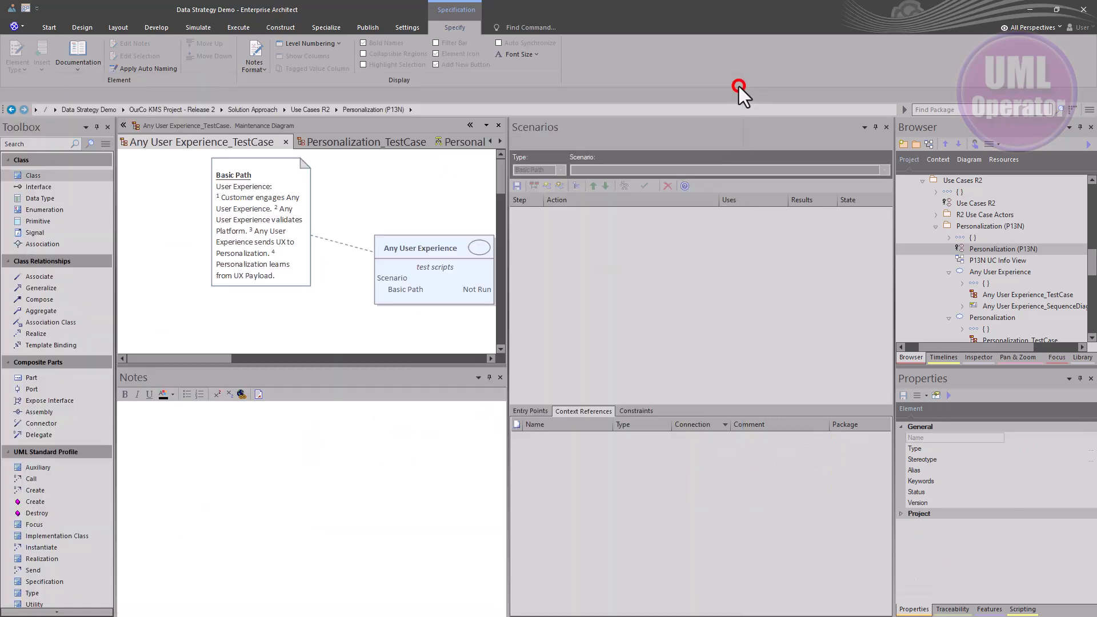
Switch through the open diagram tabs to the Personalization (P13N) use case diagram and select the Personalization use case
{"action": "left_click", "coordinate": [361, 139]}
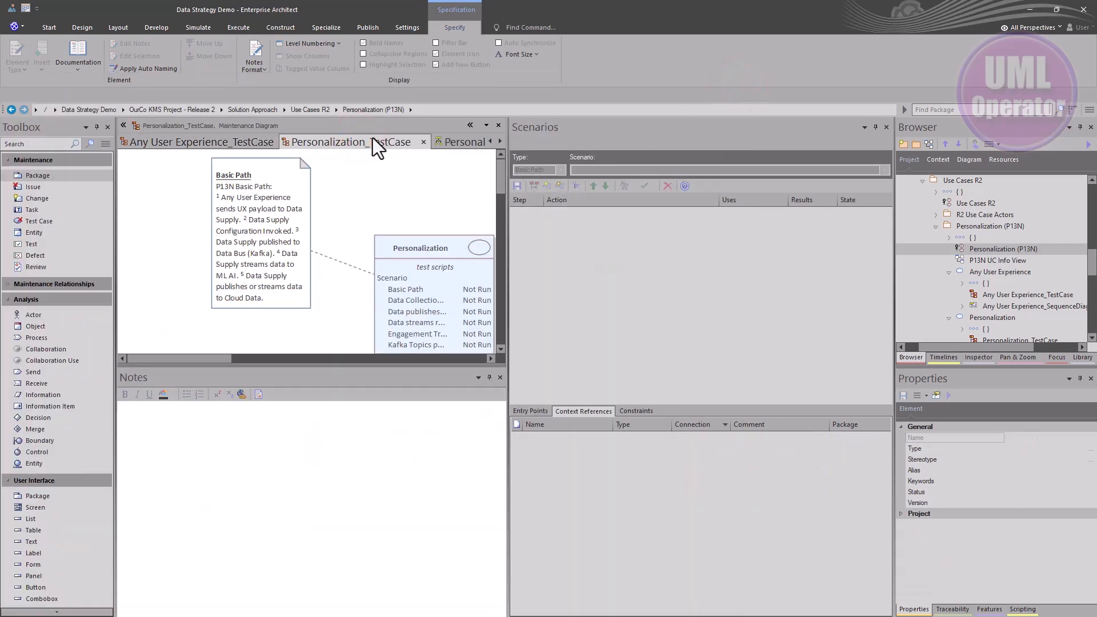
{"action": "key", "text": "ctrl+Tab"}
{"action": "key", "text": "ctrl+Tab"}
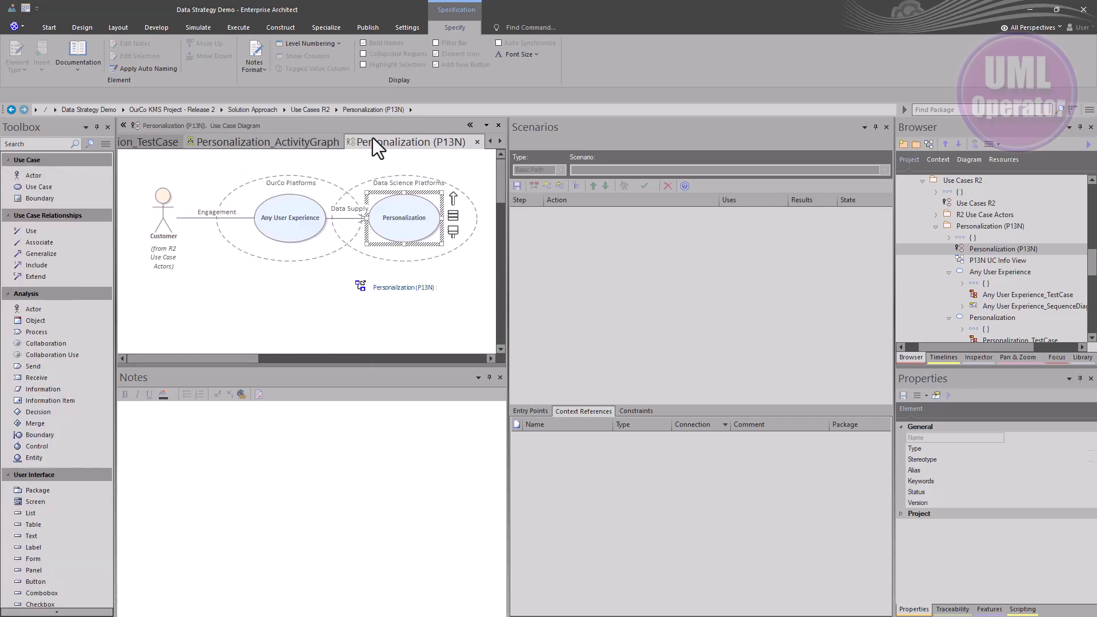
{"action": "left_click", "coordinate": [392, 220]}
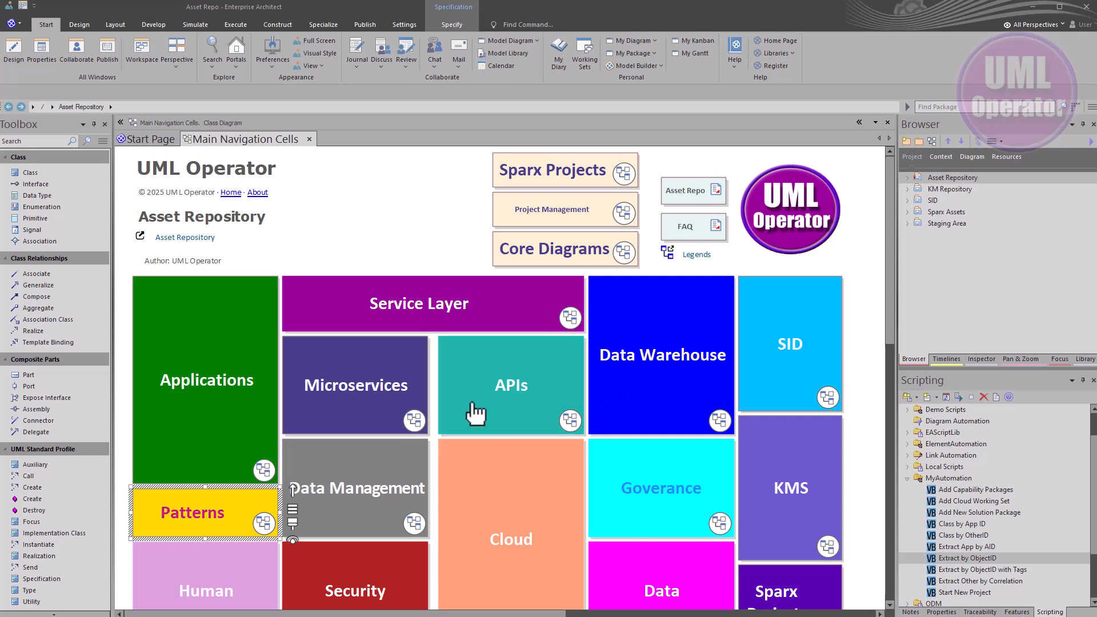
In the Asset Repo model, open the Core Diagrams page and then the Data Science Architecture diagram
{"action": "double_click", "coordinate": [534, 267]}
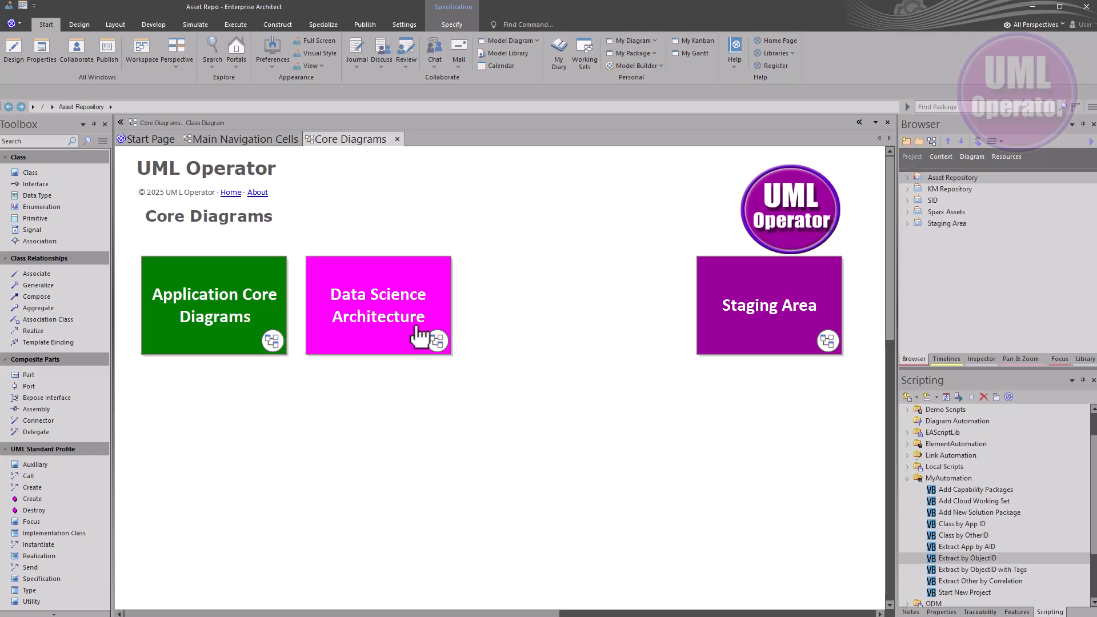
{"action": "left_click", "coordinate": [367, 315]}
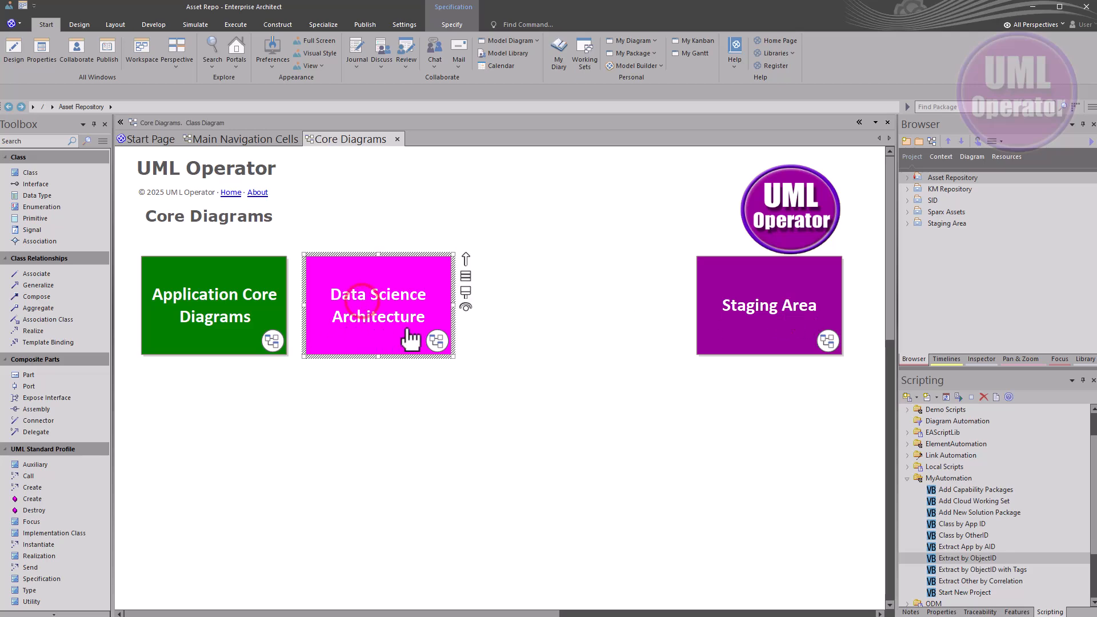
{"action": "left_click", "coordinate": [437, 343]}
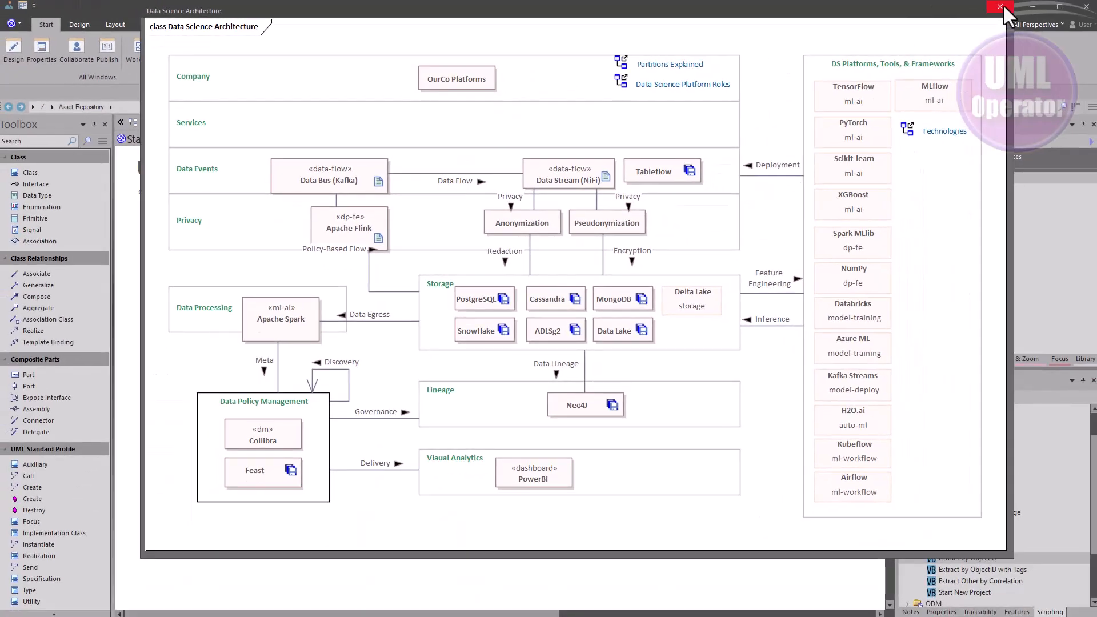
{"action": "left_click", "coordinate": [1000, 8]}
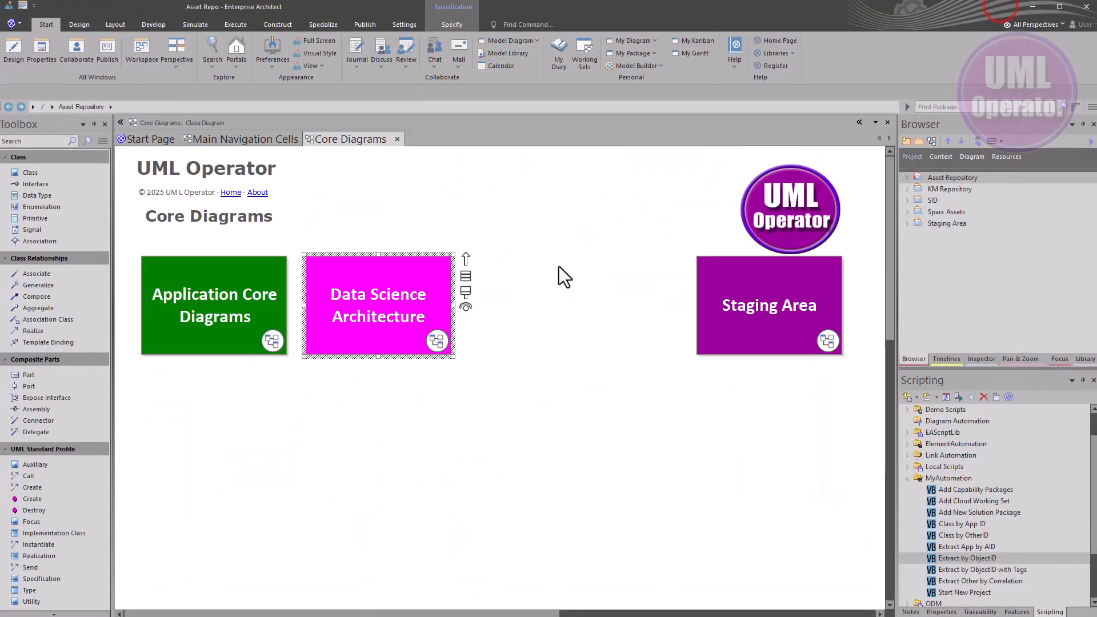
{"action": "left_click", "coordinate": [486, 432]}
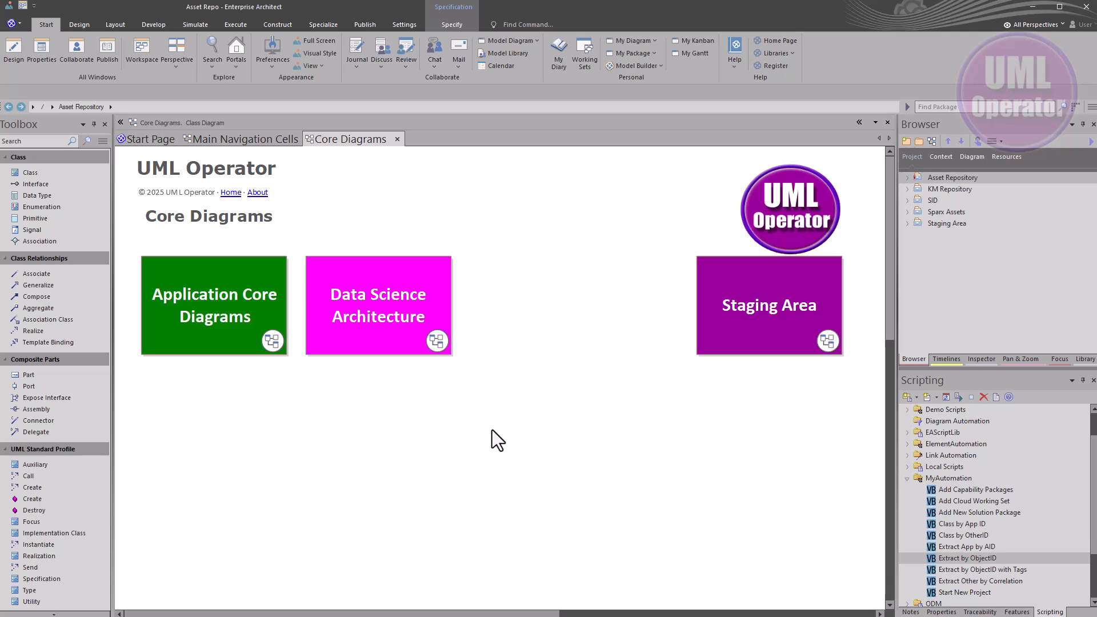
{"action": "double_click", "coordinate": [390, 337]}
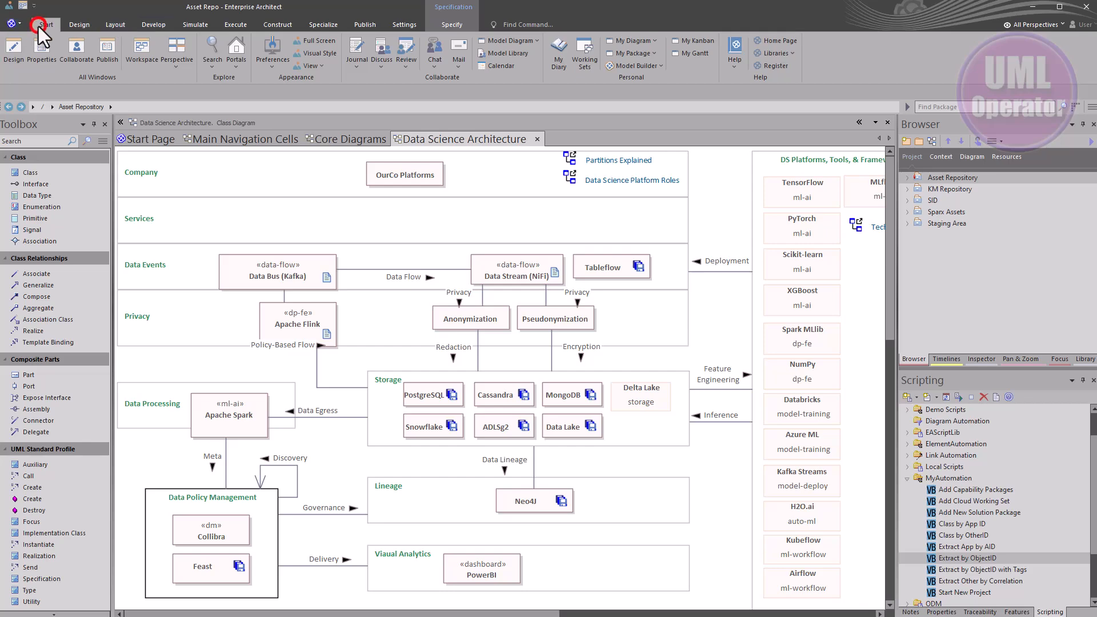
Open the Library window, connect to the Asset Repo (SQL) repository and browse the Data Science resources
{"action": "left_click", "coordinate": [512, 57]}
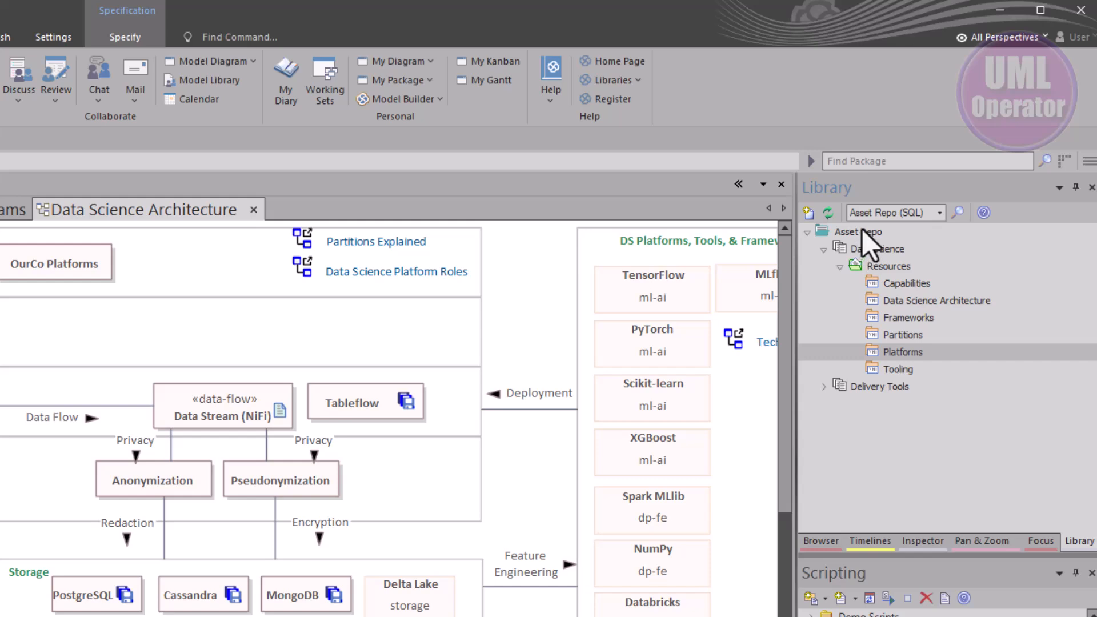
{"action": "left_click", "coordinate": [939, 212]}
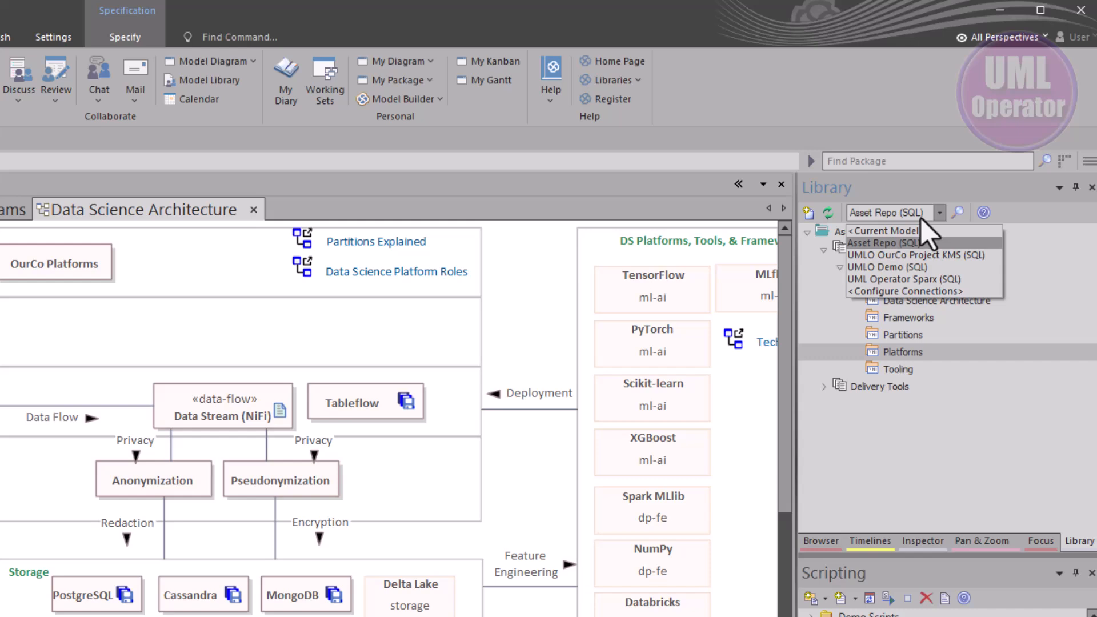
{"action": "left_click", "coordinate": [872, 248]}
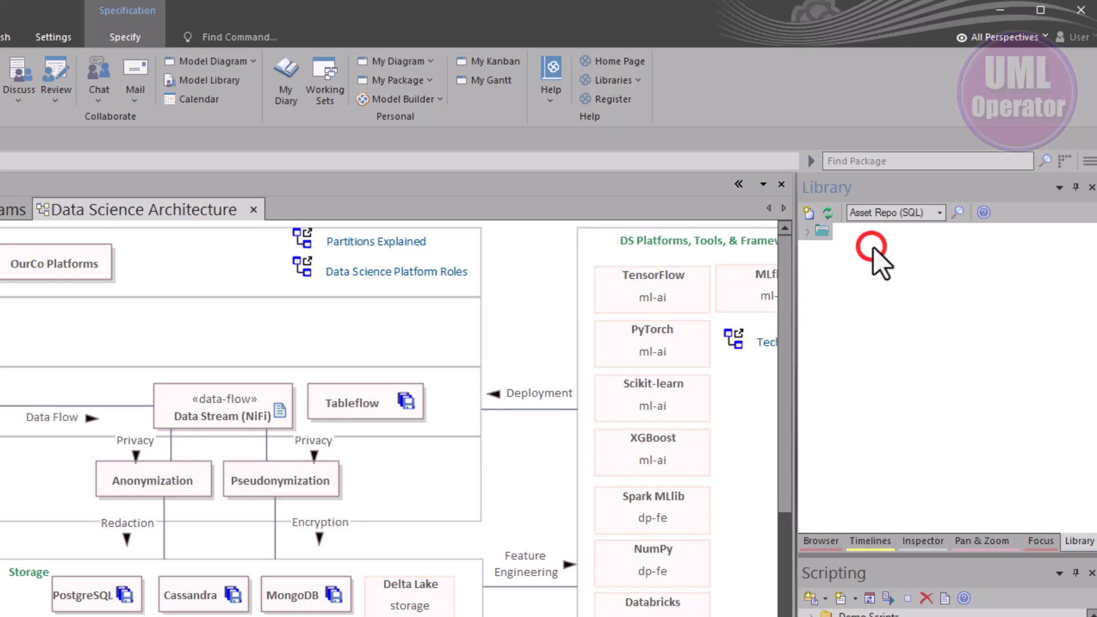
{"action": "left_click", "coordinate": [803, 228]}
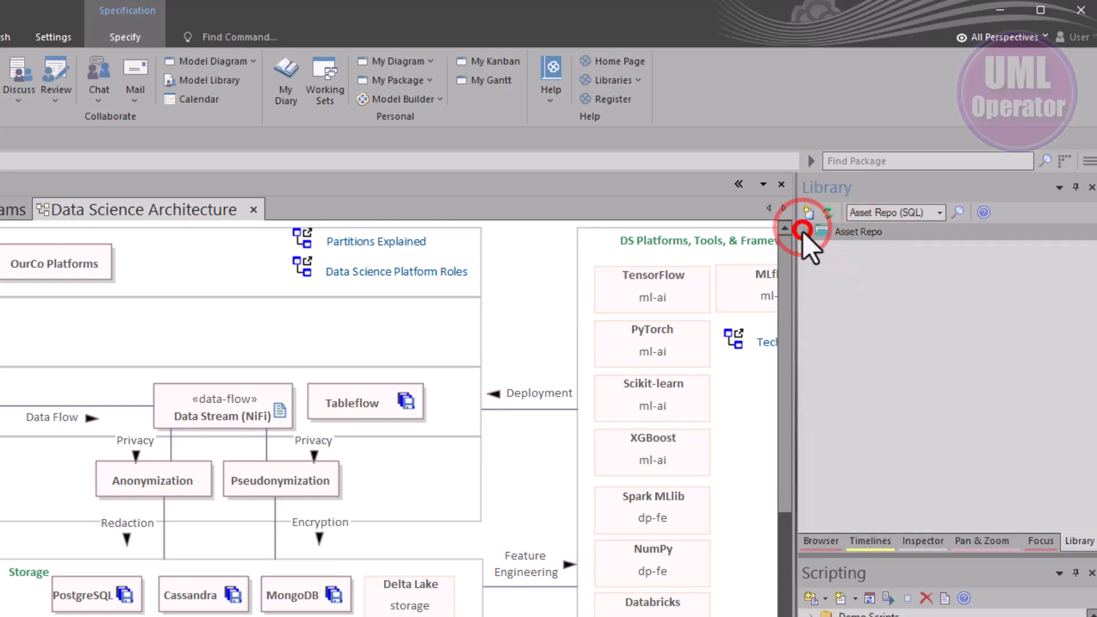
{"action": "left_click", "coordinate": [807, 232]}
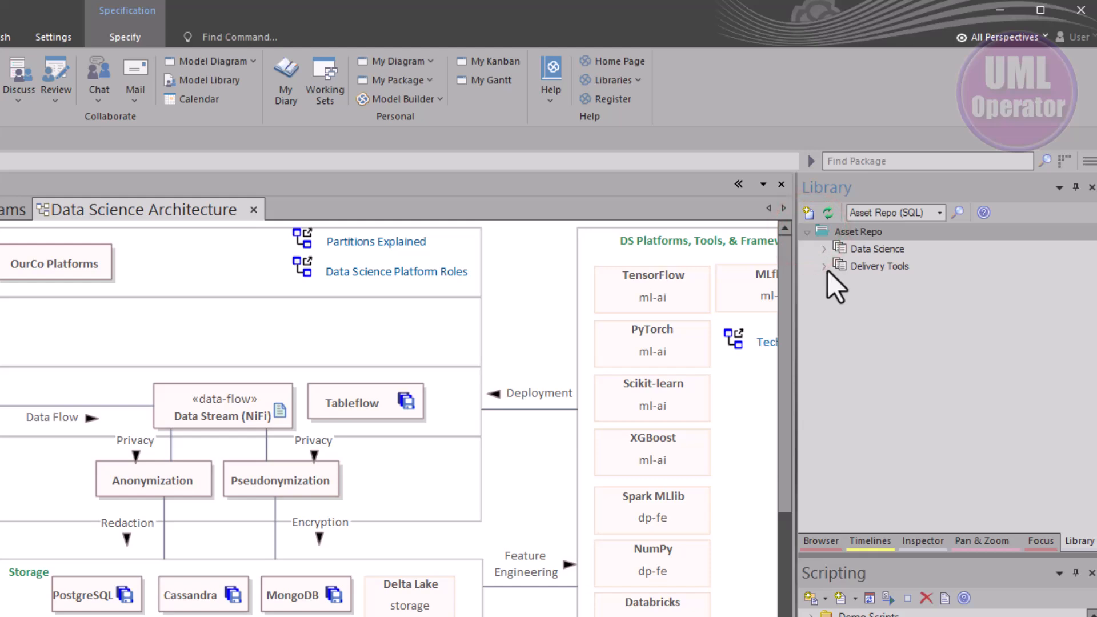
{"action": "left_click", "coordinate": [823, 269]}
{"action": "left_click", "coordinate": [827, 248]}
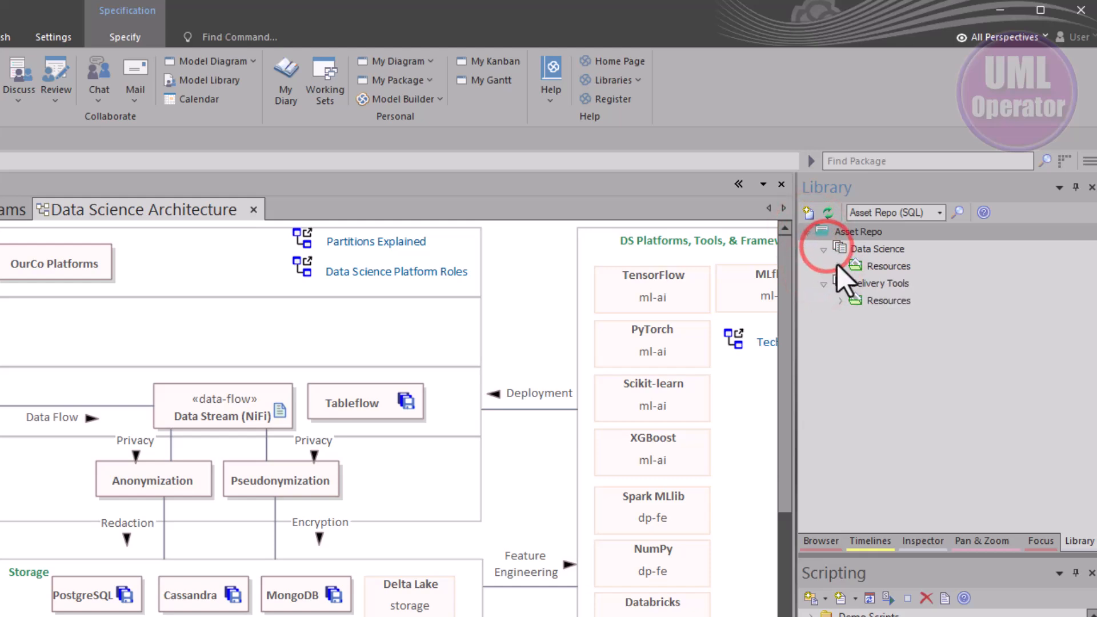
{"action": "left_click", "coordinate": [839, 267]}
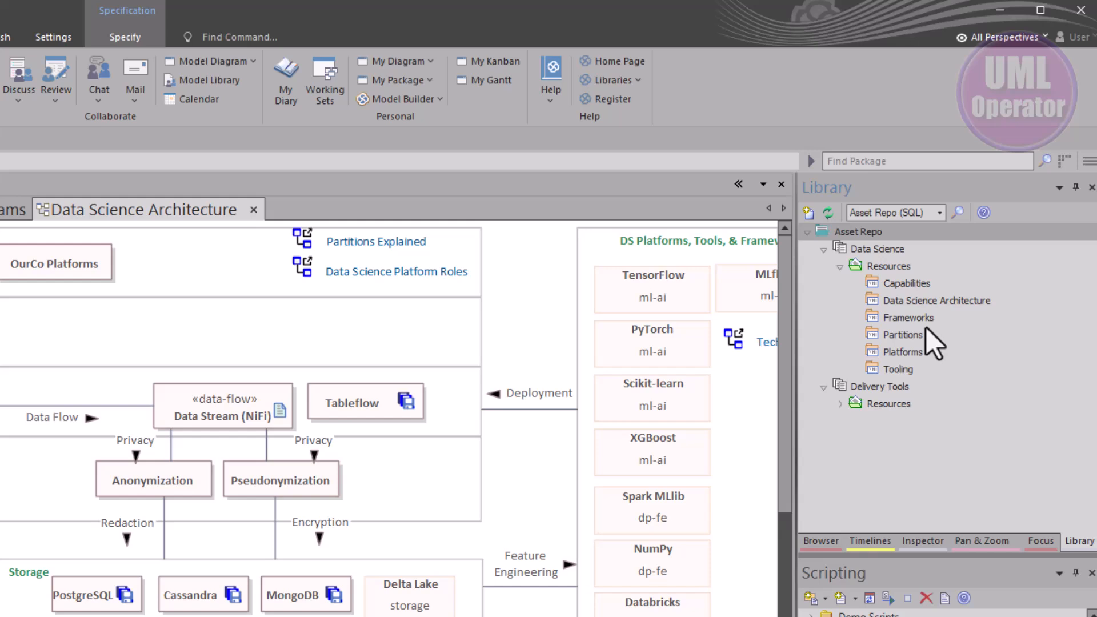
{"action": "left_click", "coordinate": [903, 372]}
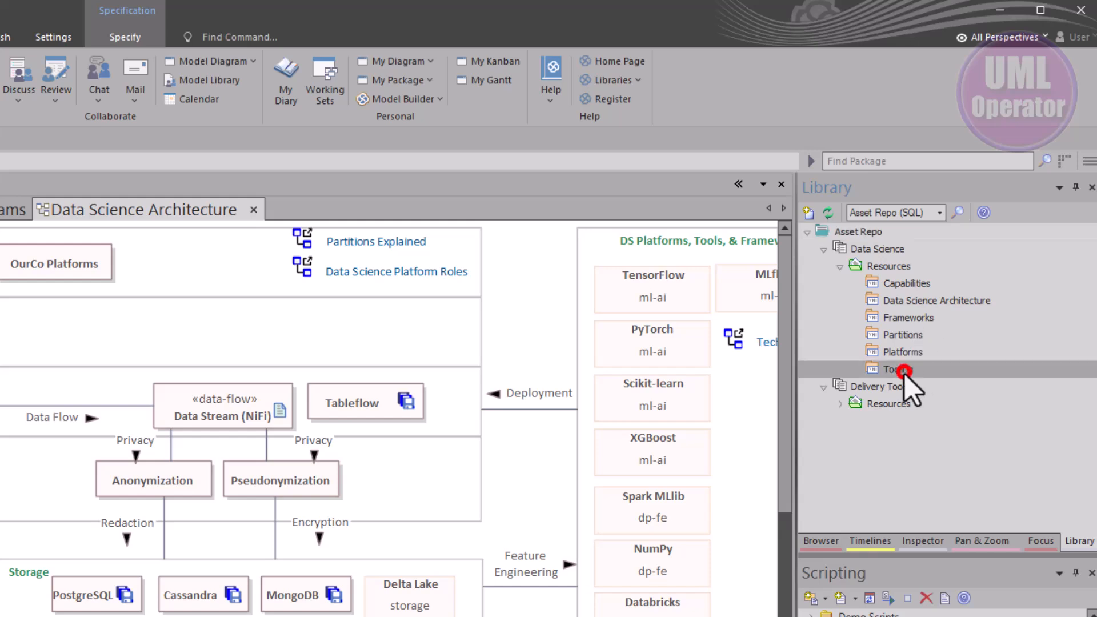
{"action": "left_click", "coordinate": [904, 351]}
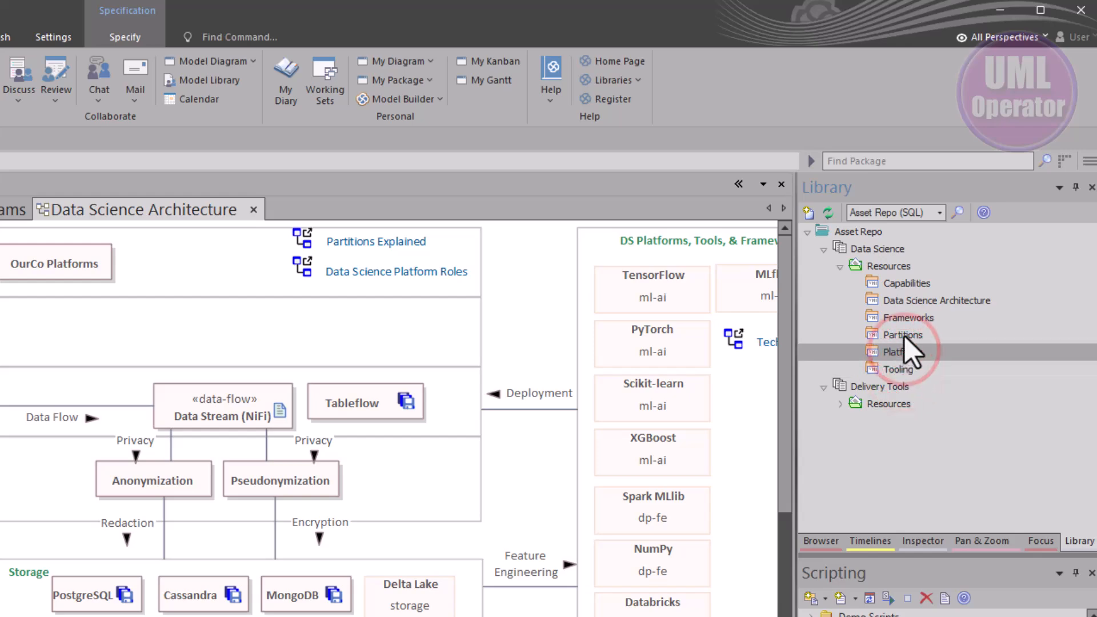
{"action": "left_click", "coordinate": [904, 336]}
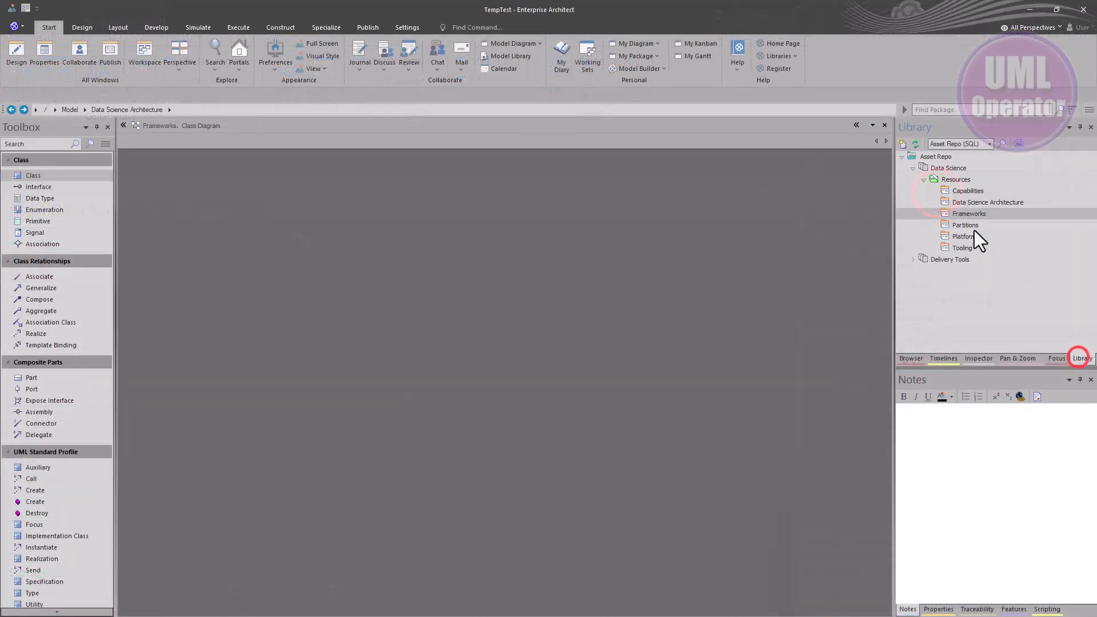
Import the Tooling library resource into the current model's Data Science Architecture package, and start importing the Partitions resource
{"action": "left_click", "coordinate": [962, 249]}
{"action": "right_click", "coordinate": [963, 248]}
{"action": "left_click", "coordinate": [981, 255]}
{"action": "left_click", "coordinate": [415, 225]}
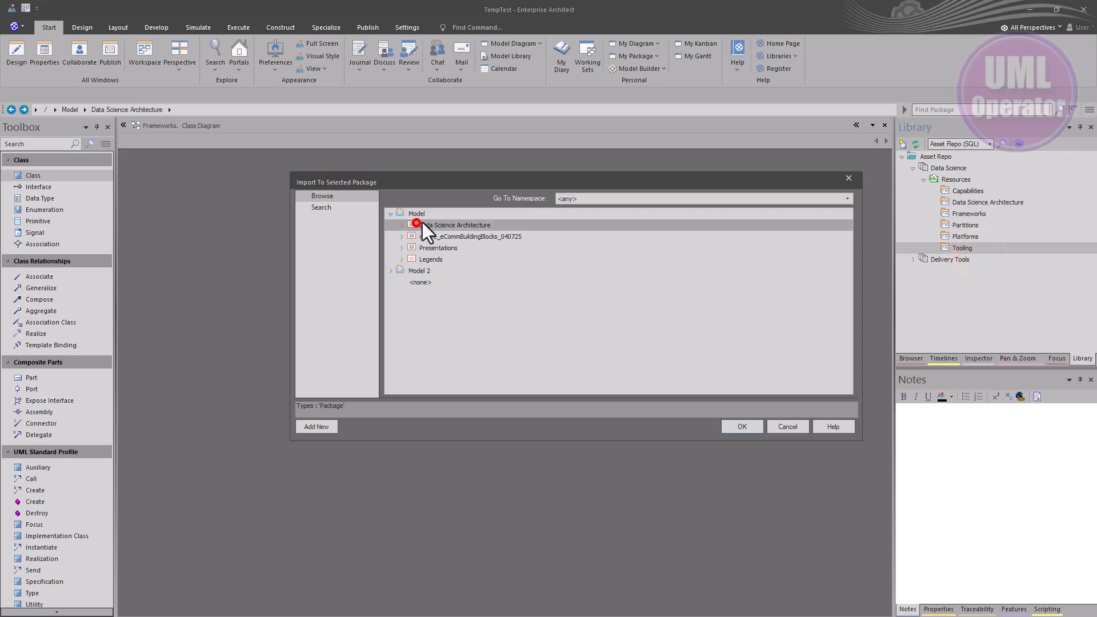
{"action": "left_click", "coordinate": [741, 426]}
{"action": "double_click", "coordinate": [972, 249]}
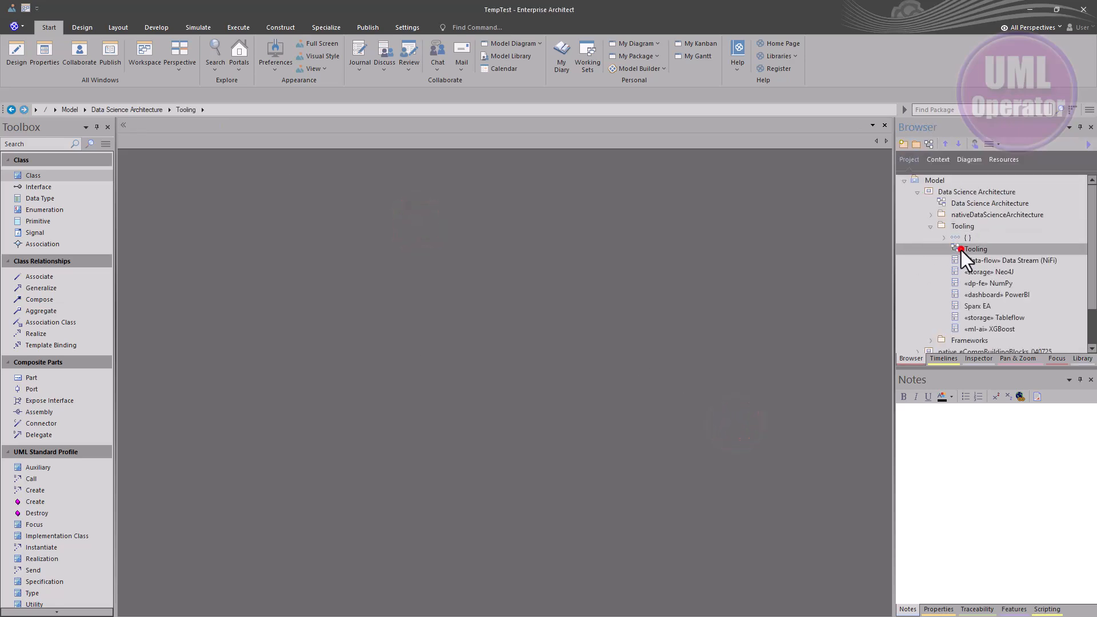
{"action": "left_click", "coordinate": [530, 356]}
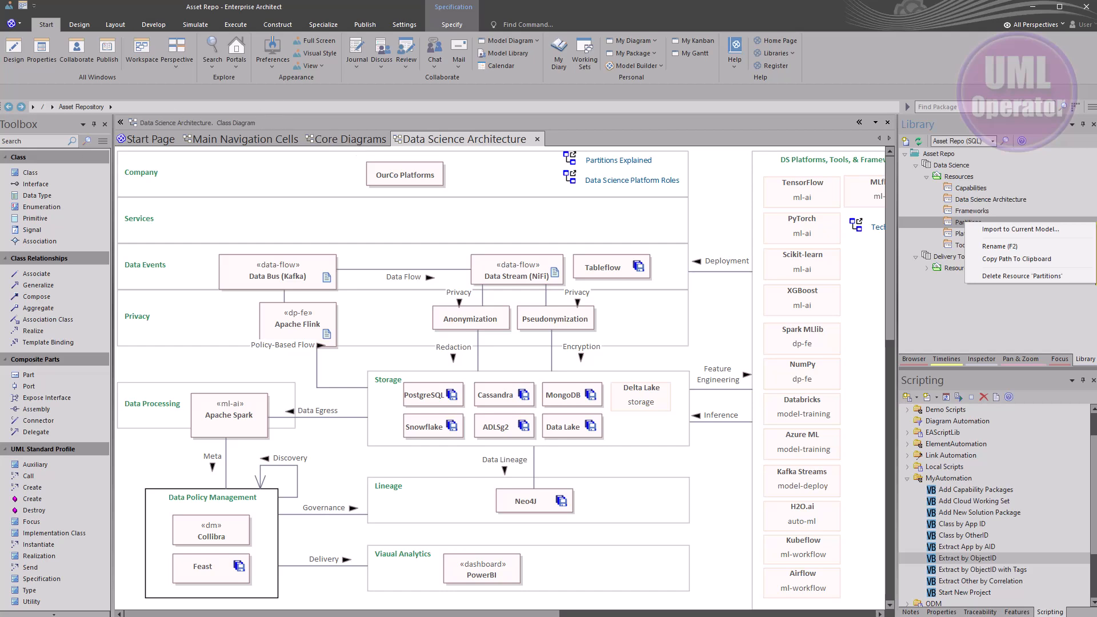
{"action": "left_click", "coordinate": [1021, 229]}
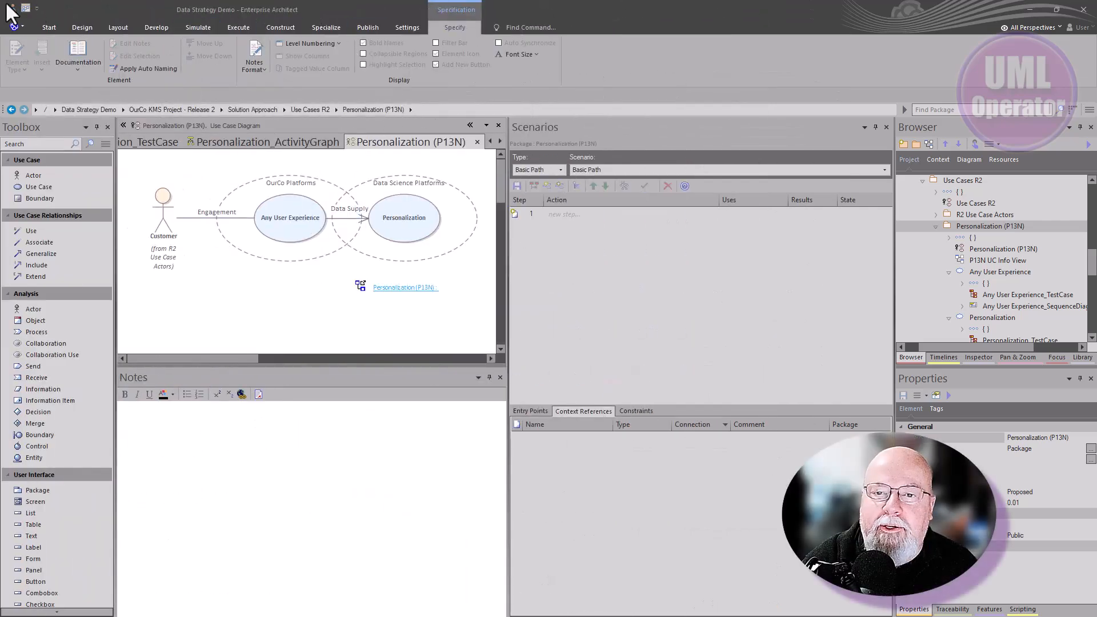
Switch to the Analysis workspace layout and close the Scenarios window
{"action": "left_click", "coordinate": [26, 8]}
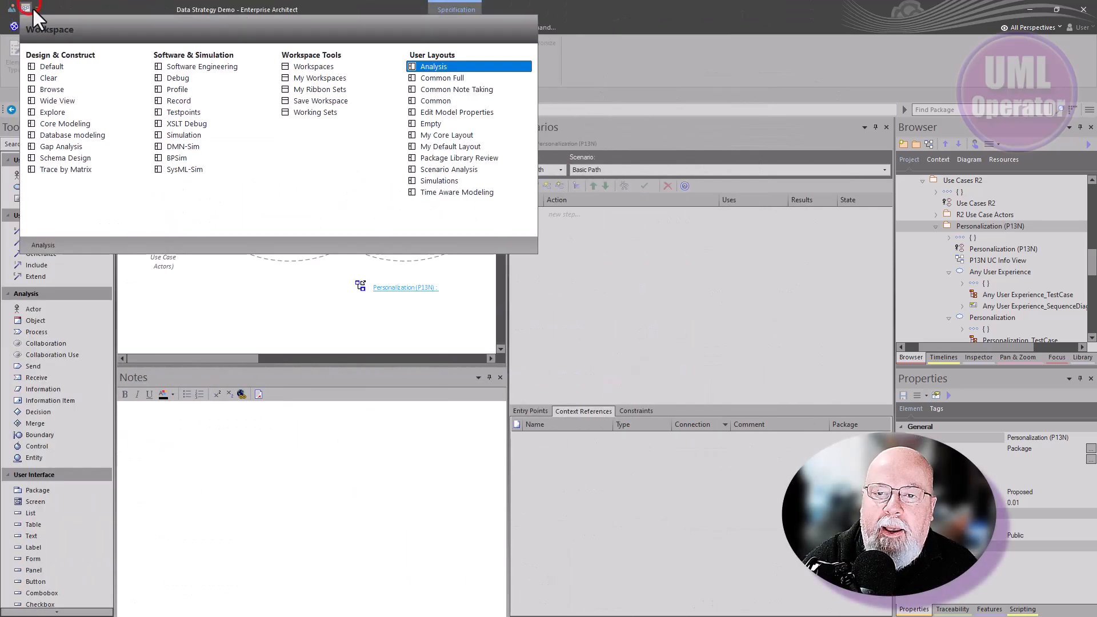
{"action": "left_click", "coordinate": [430, 75]}
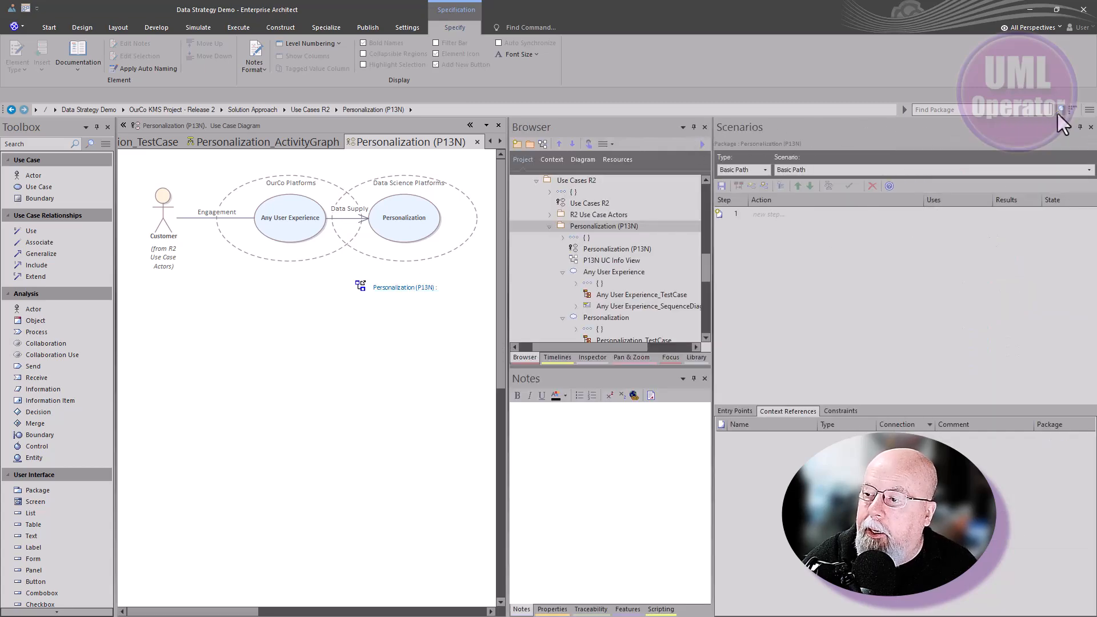
{"action": "left_click", "coordinate": [1091, 127]}
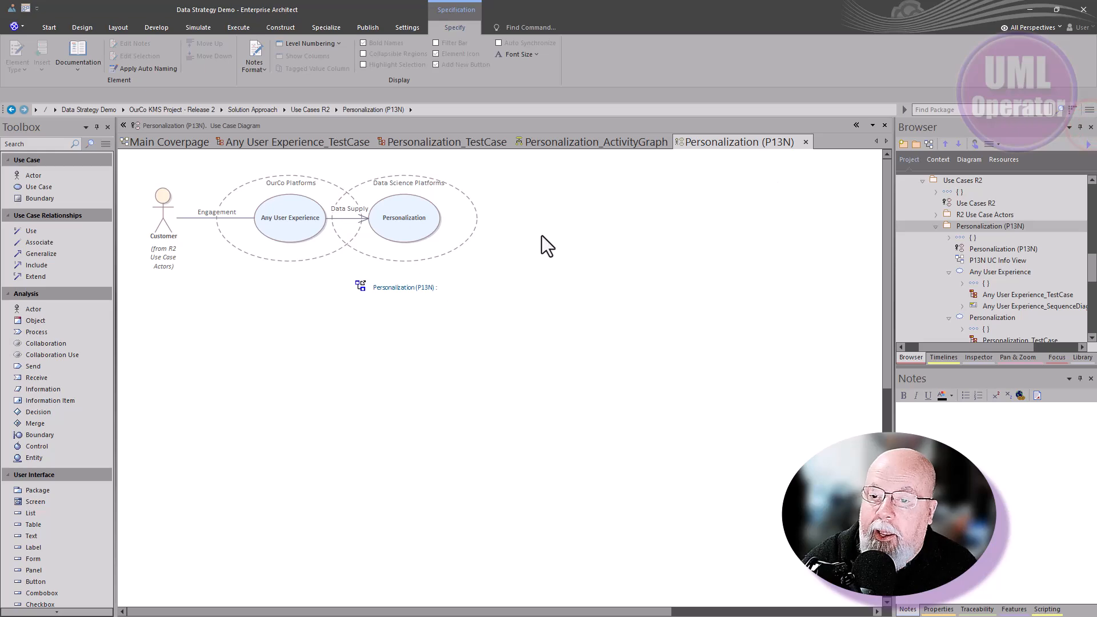
Widen the Browser and collapse the whole Data Strategy Demo project branch
{"action": "scroll", "coordinate": [958, 217], "scroll_direction": "up", "scroll_amount": 5}
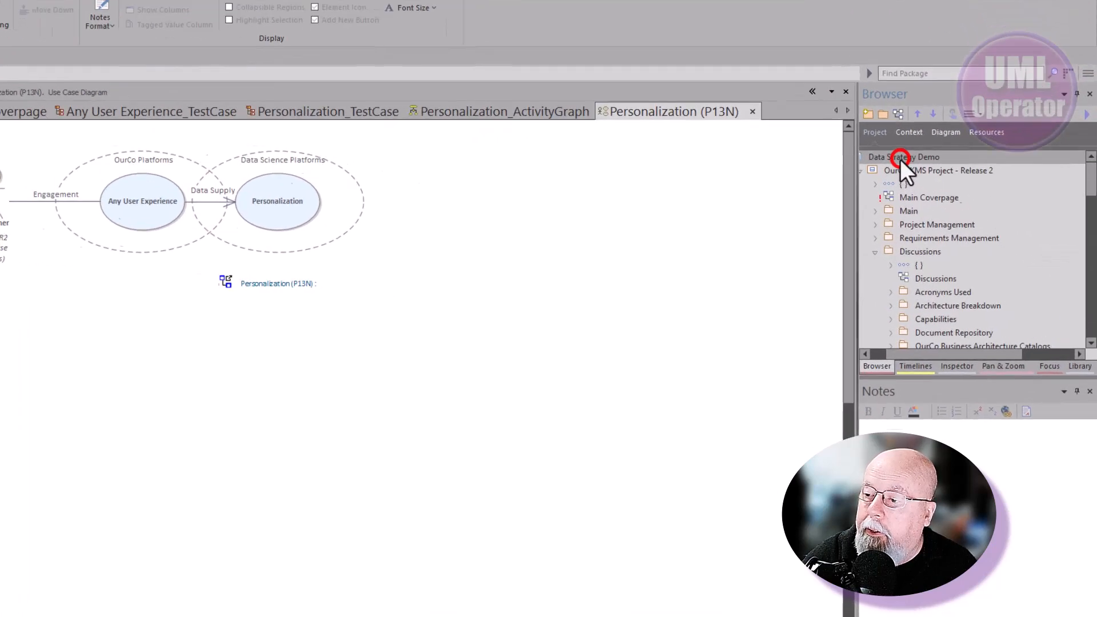
{"action": "left_click_drag", "start_coordinate": [860, 369], "coordinate": [838, 369]}
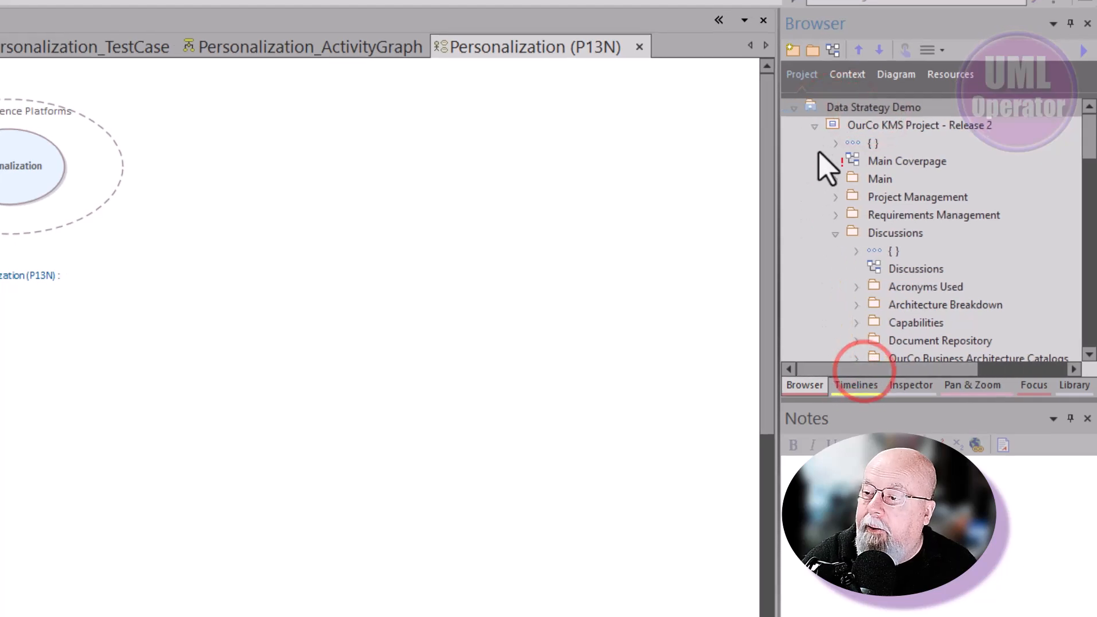
{"action": "right_click", "coordinate": [827, 112]}
{"action": "left_click", "coordinate": [865, 330]}
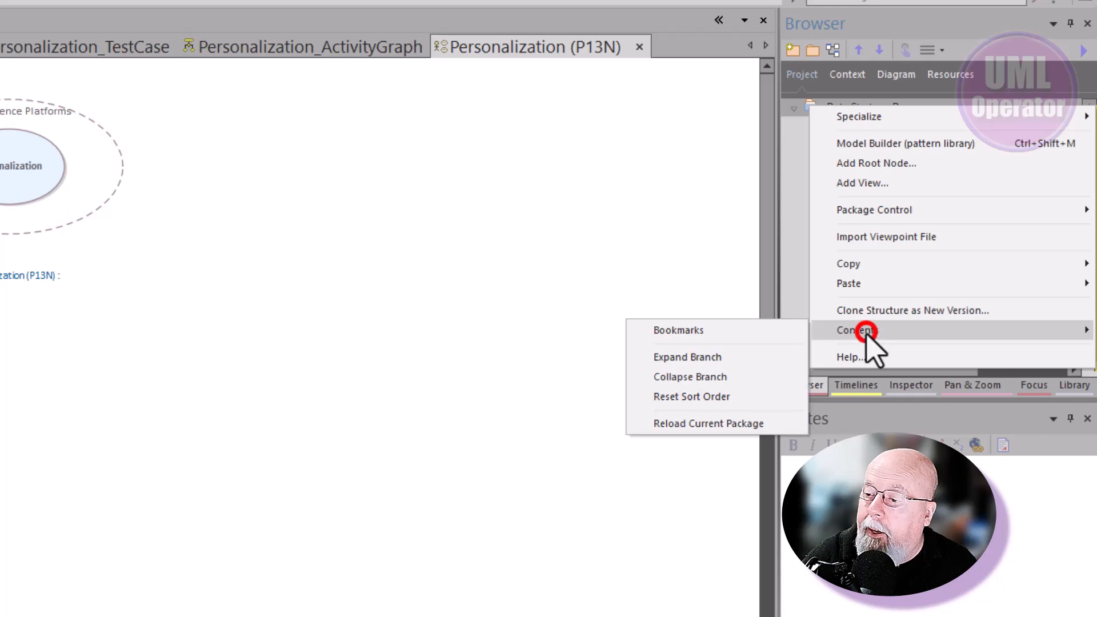
{"action": "left_click", "coordinate": [714, 379]}
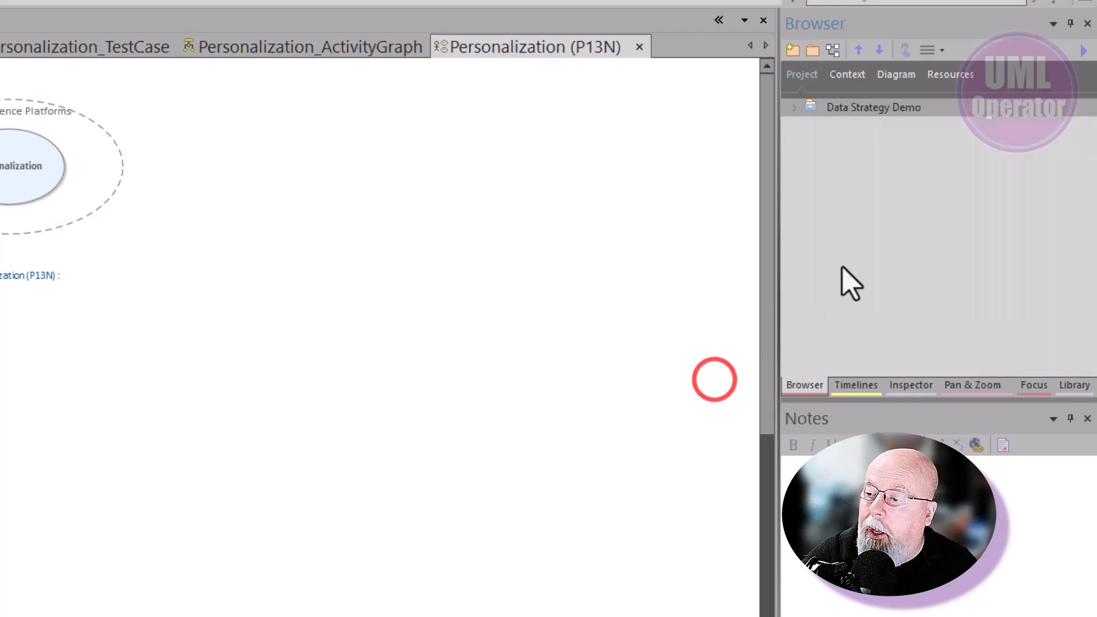
Expand the project tree to Building Blocks R1 in OurCo Data Architecture Catalog, open its class diagram, and close it
{"action": "left_click", "coordinate": [796, 105]}
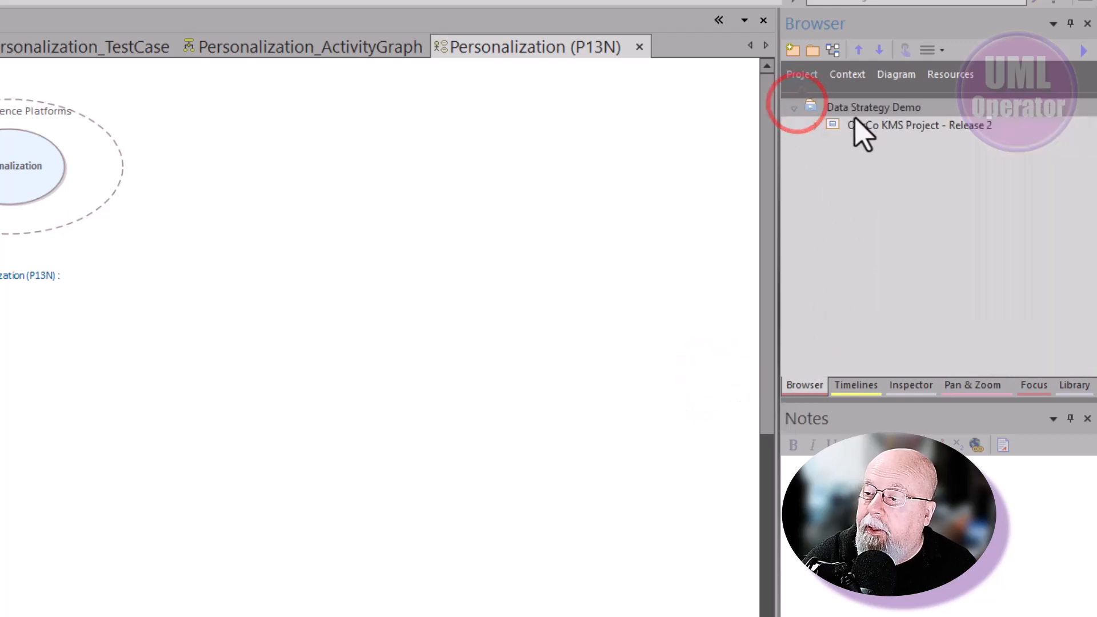
{"action": "left_click", "coordinate": [815, 124]}
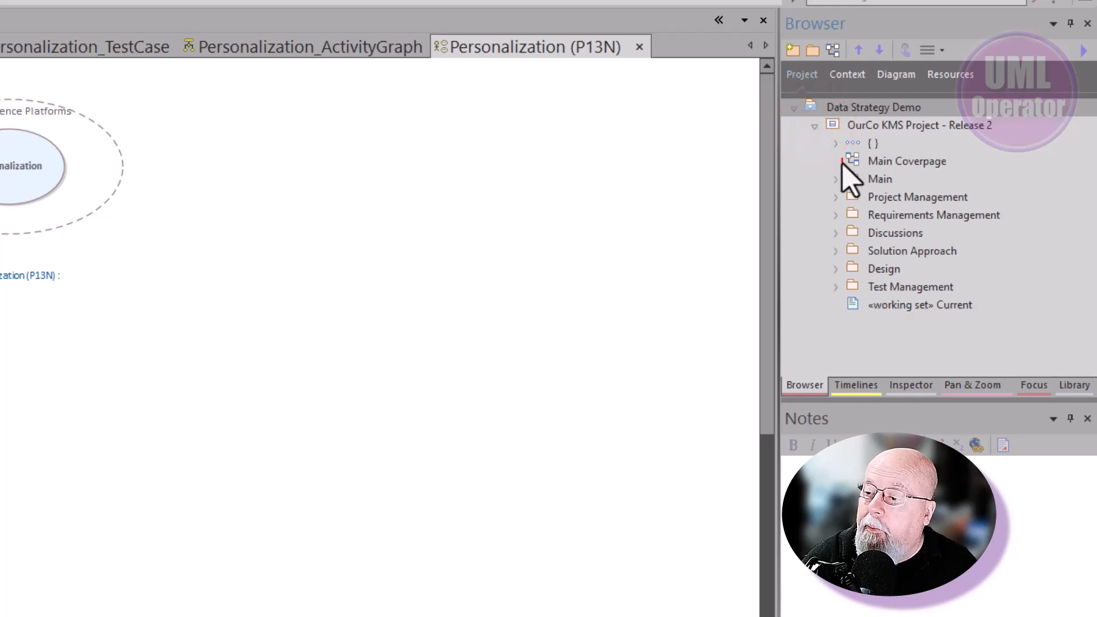
{"action": "left_click", "coordinate": [835, 233]}
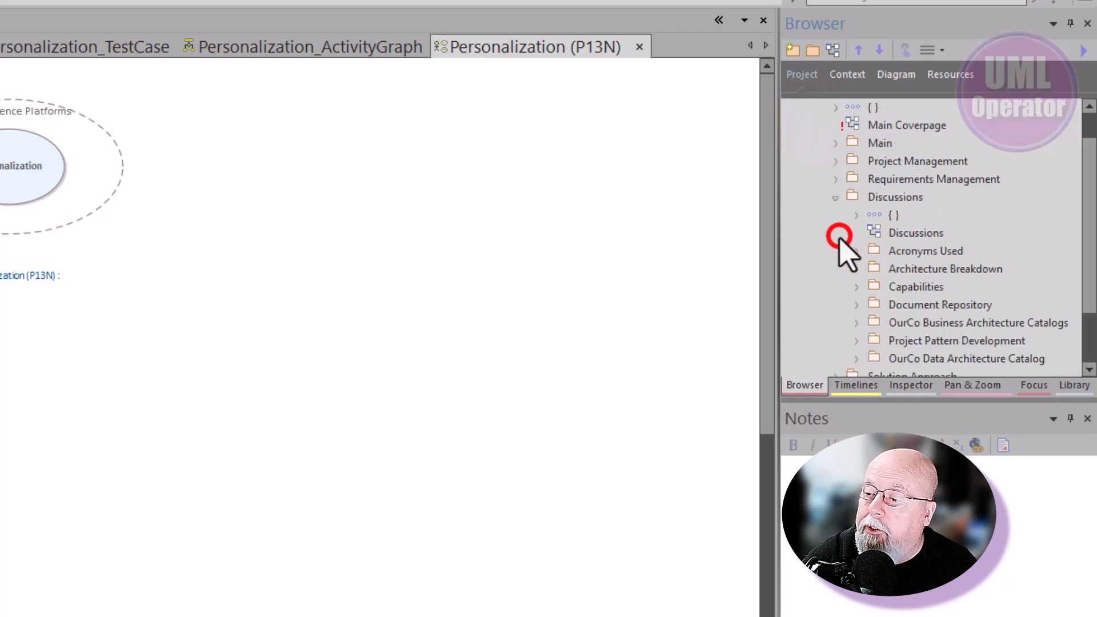
{"action": "scroll", "coordinate": [909, 315], "scroll_direction": "down", "scroll_amount": 1}
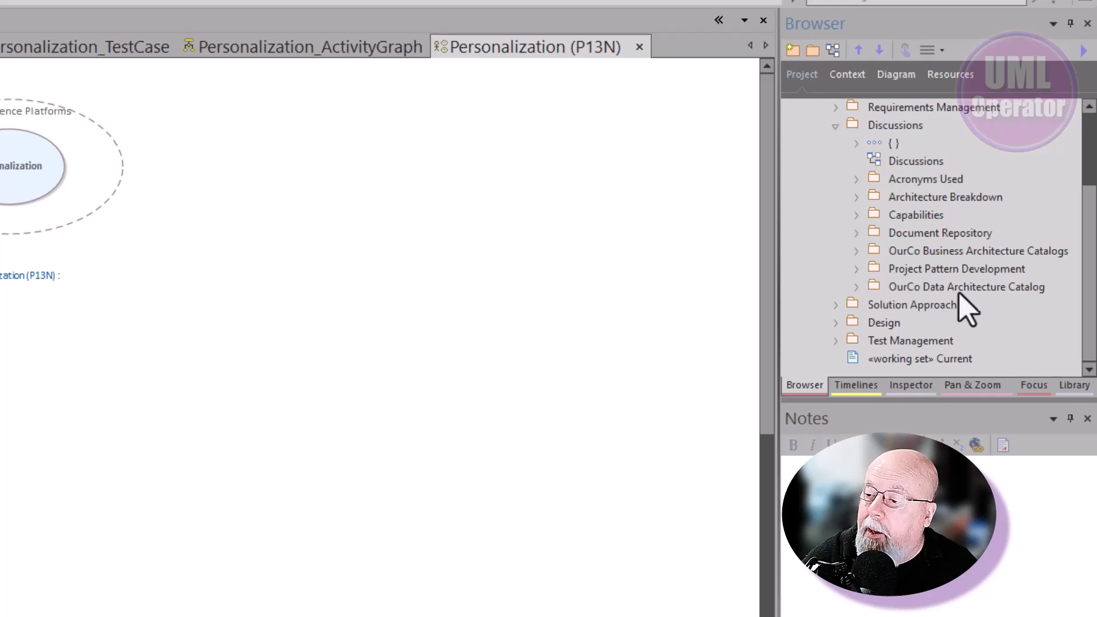
{"action": "left_click", "coordinate": [856, 287]}
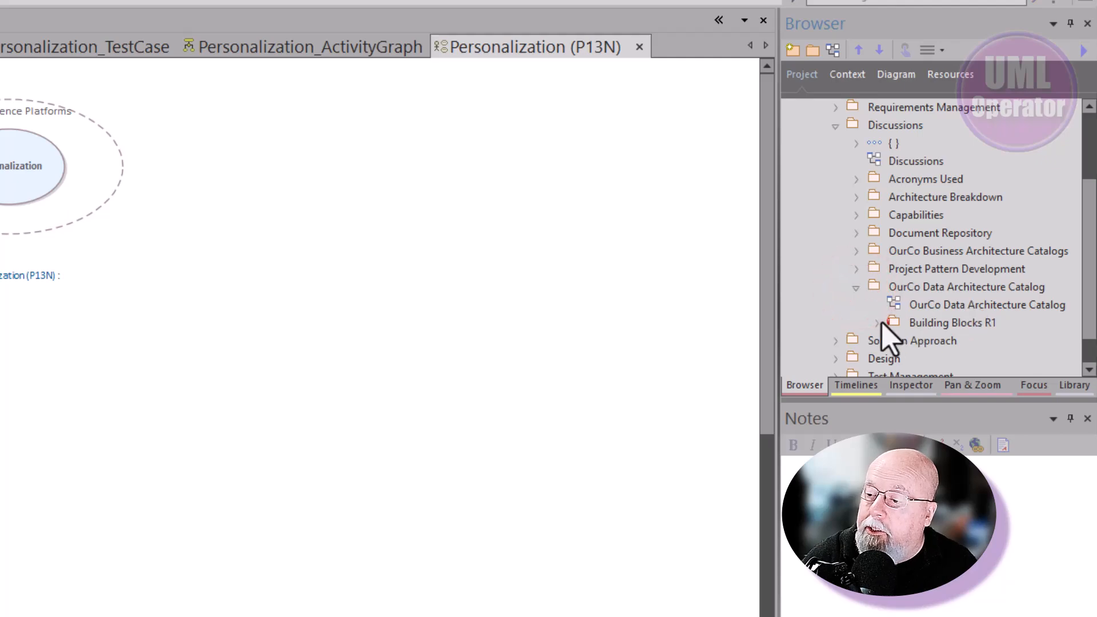
{"action": "left_click", "coordinate": [879, 323]}
{"action": "double_click", "coordinate": [932, 198]}
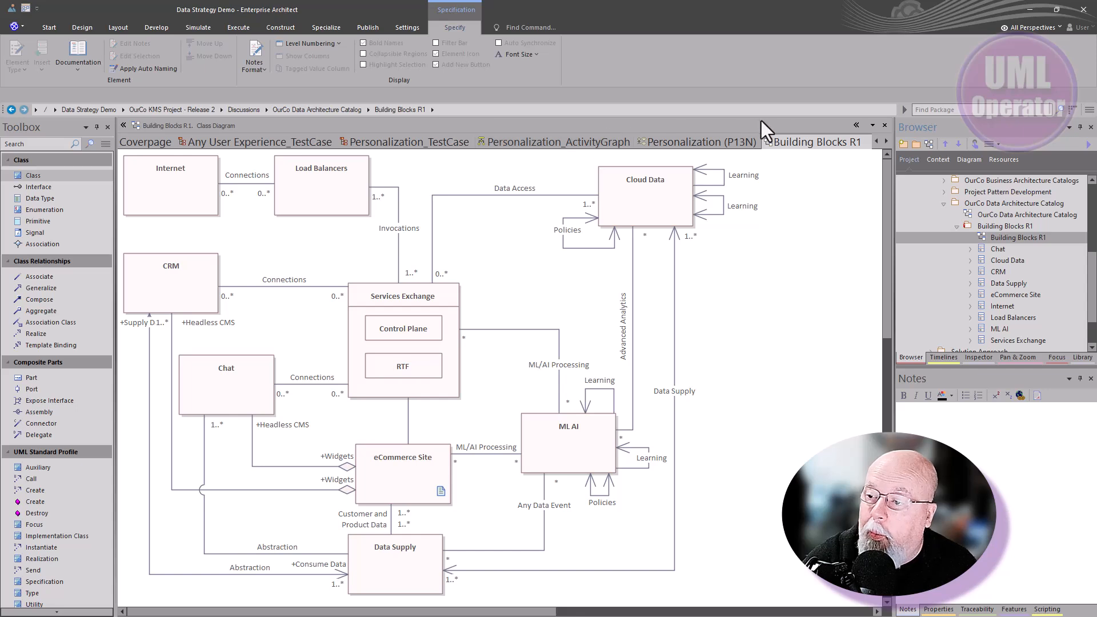
{"action": "left_click", "coordinate": [885, 125]}
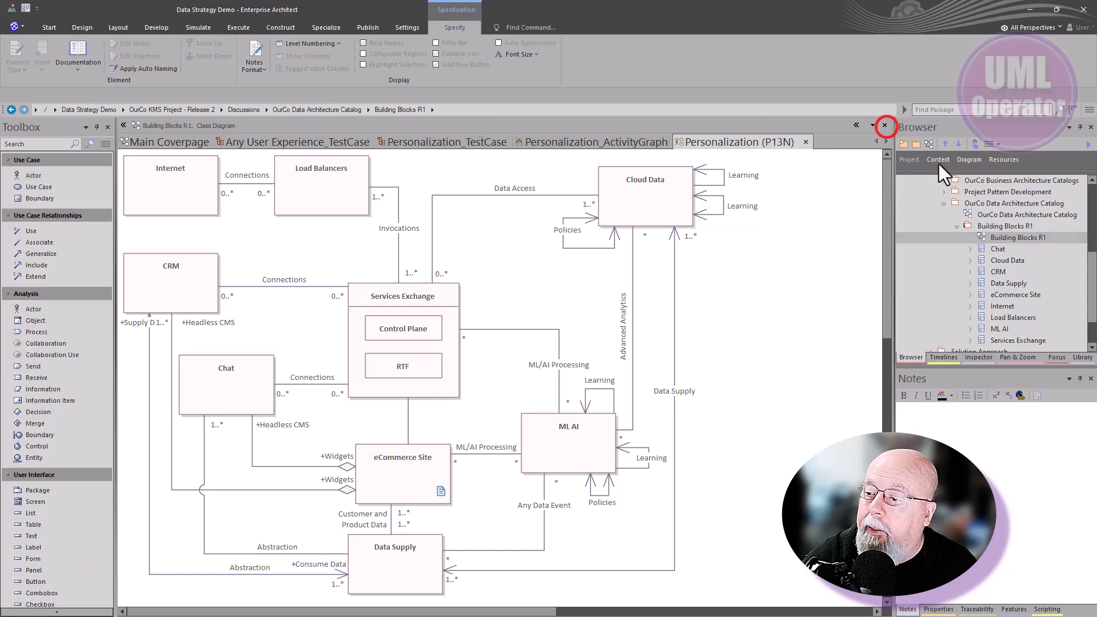
Select the OurCo Data Architecture Catalog package and choose nativeDataScienceArchitecture_041225.xml as the file to import into it
{"action": "left_click", "coordinate": [956, 226]}
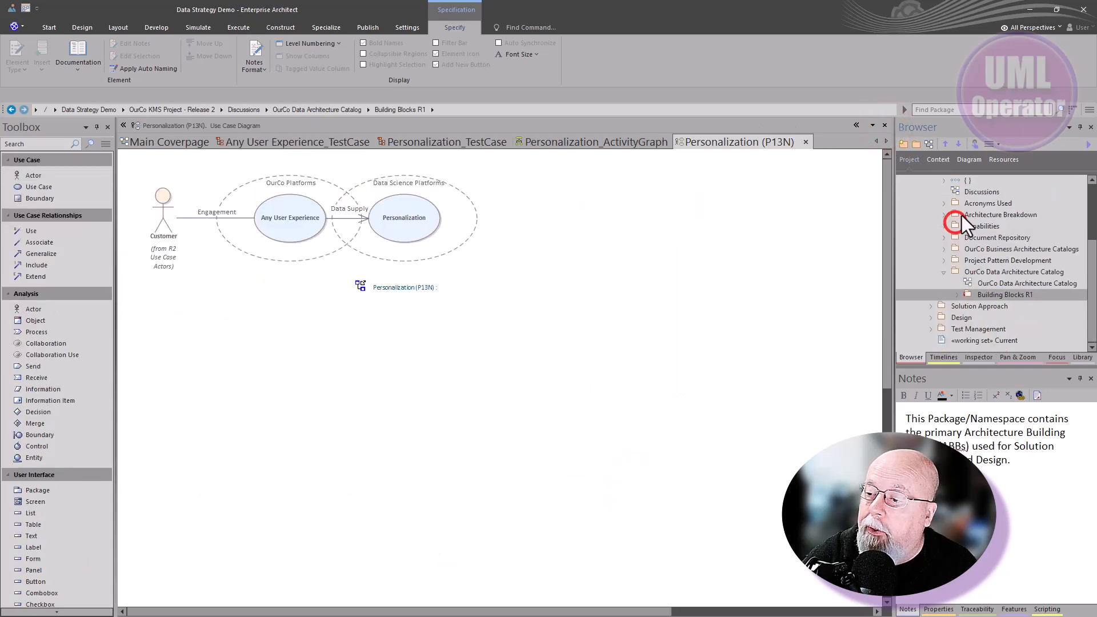
{"action": "left_click", "coordinate": [975, 272]}
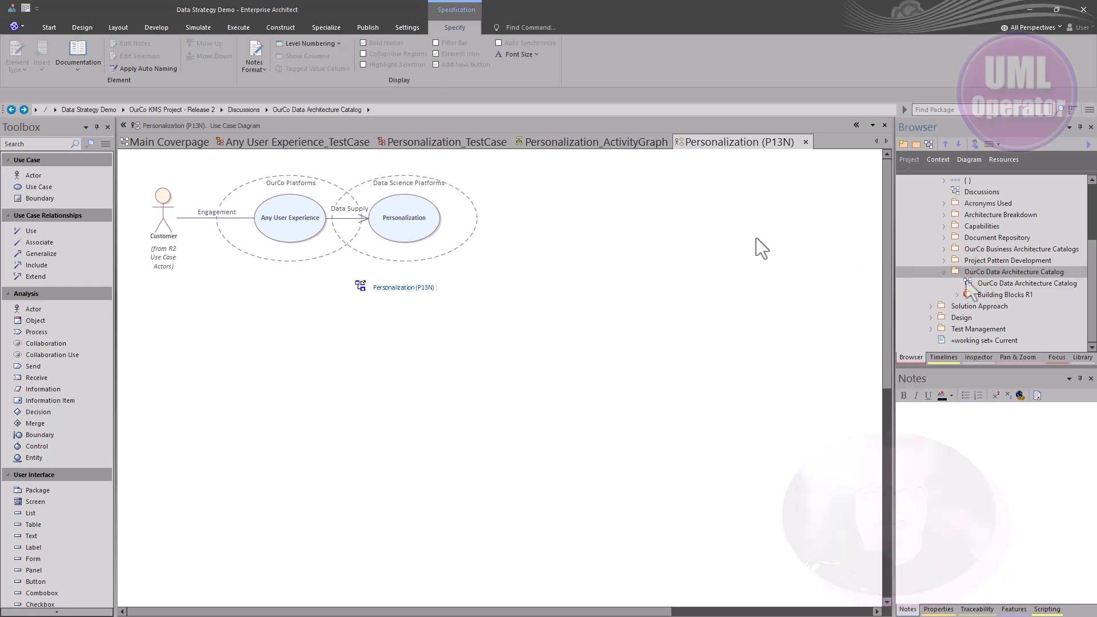
{"action": "left_click", "coordinate": [965, 273]}
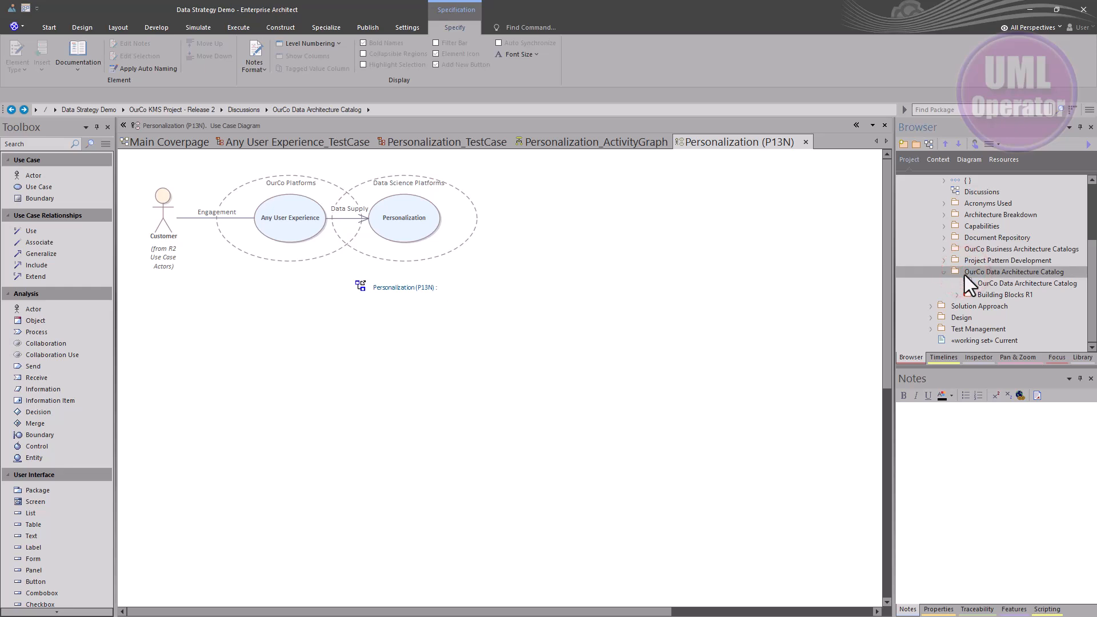
{"action": "key", "text": "ctrl+alt+i"}
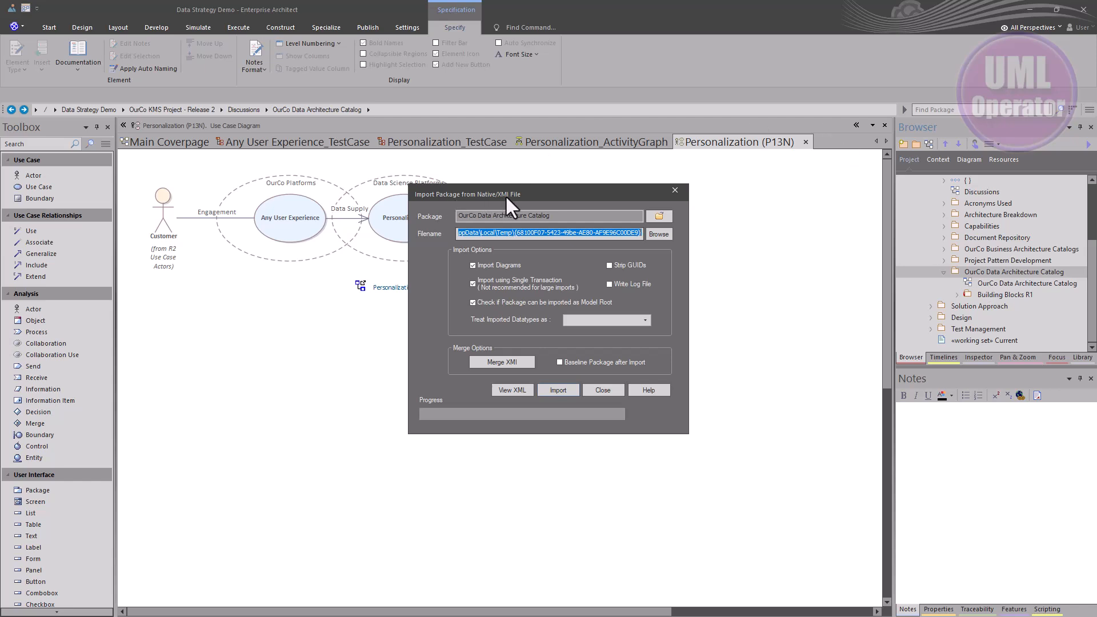
{"action": "left_click", "coordinate": [656, 233]}
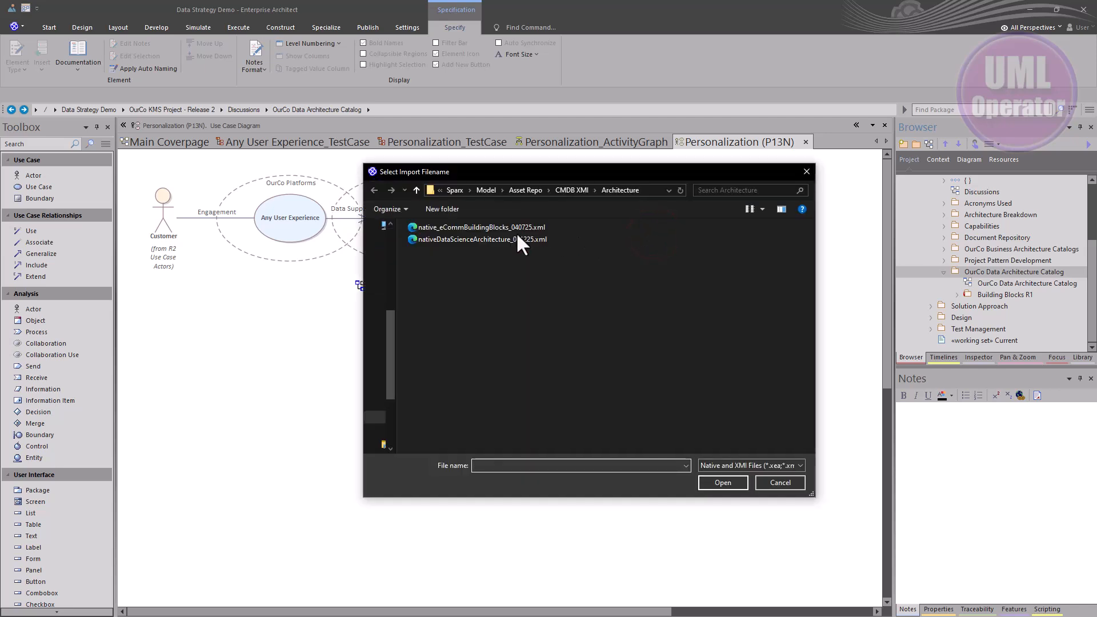
{"action": "left_click", "coordinate": [493, 240]}
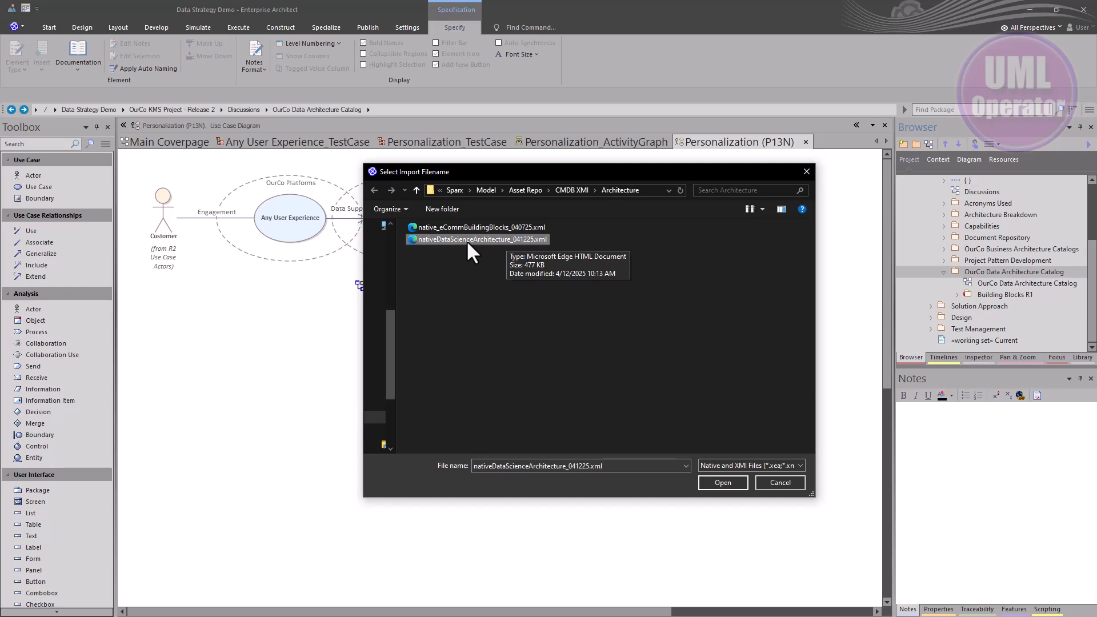
{"action": "left_click", "coordinate": [728, 484]}
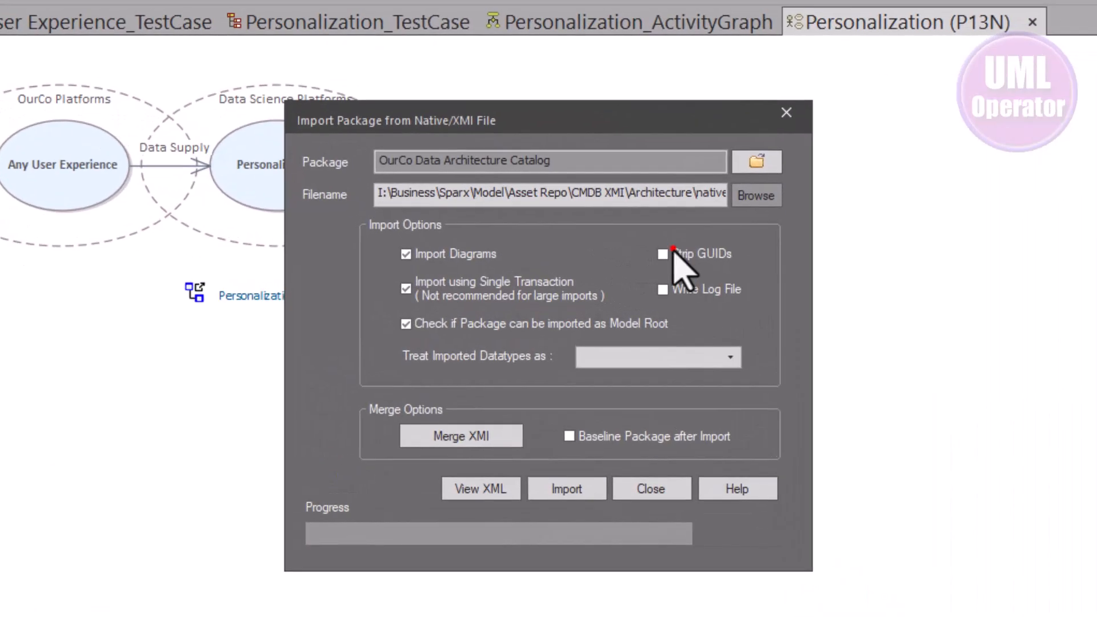
Enable Strip GUIDs, run the package import, and close the import dialog
{"action": "left_click", "coordinate": [673, 250]}
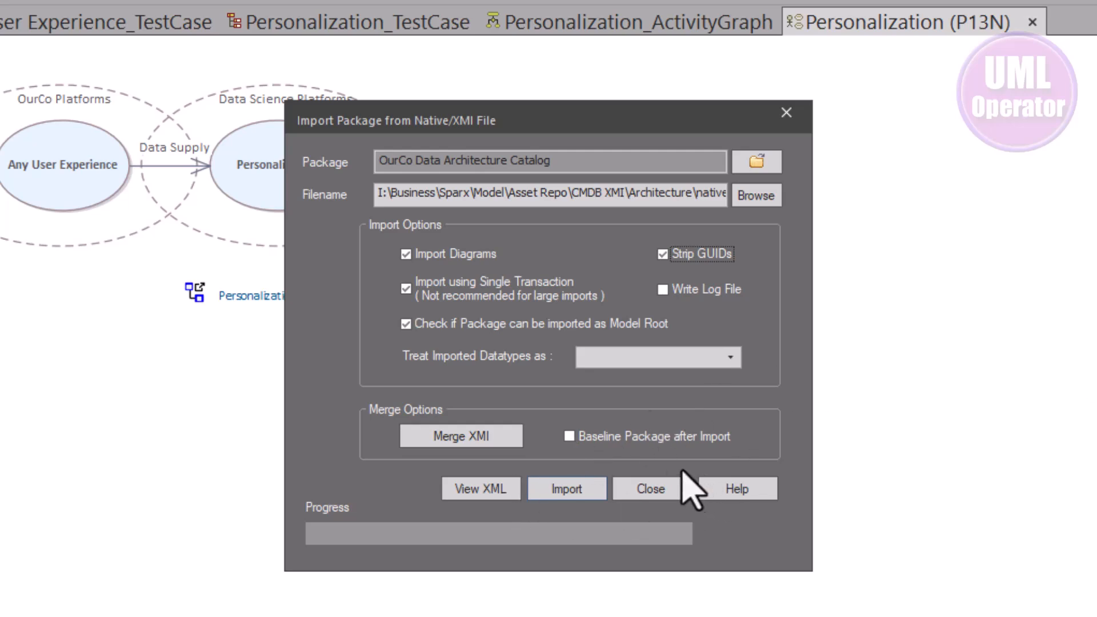
{"action": "left_click", "coordinate": [571, 486]}
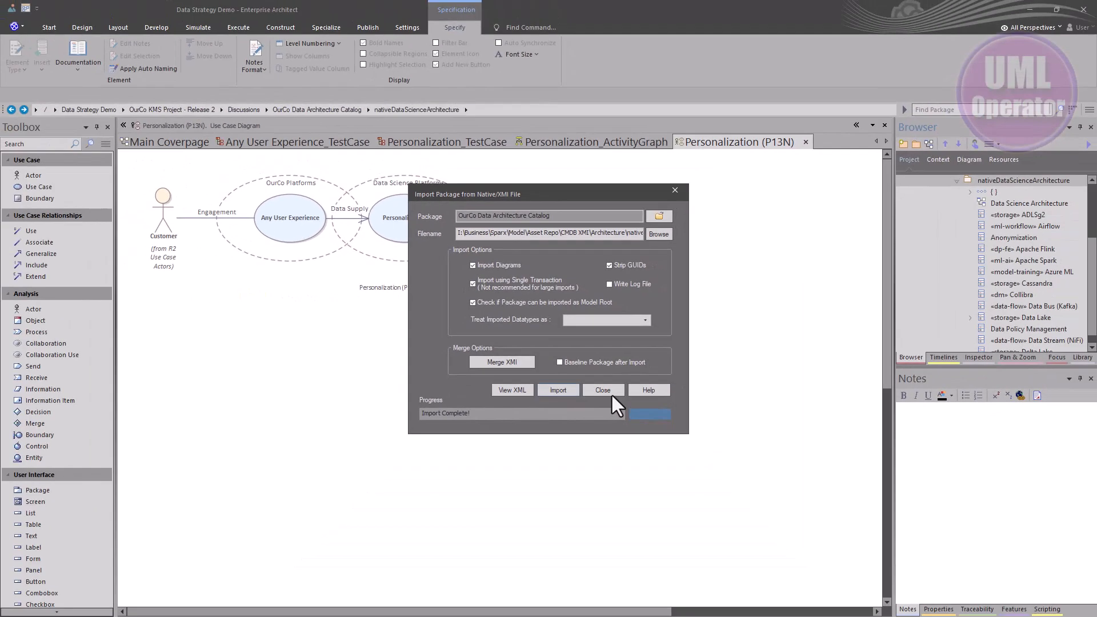
{"action": "left_click", "coordinate": [621, 427]}
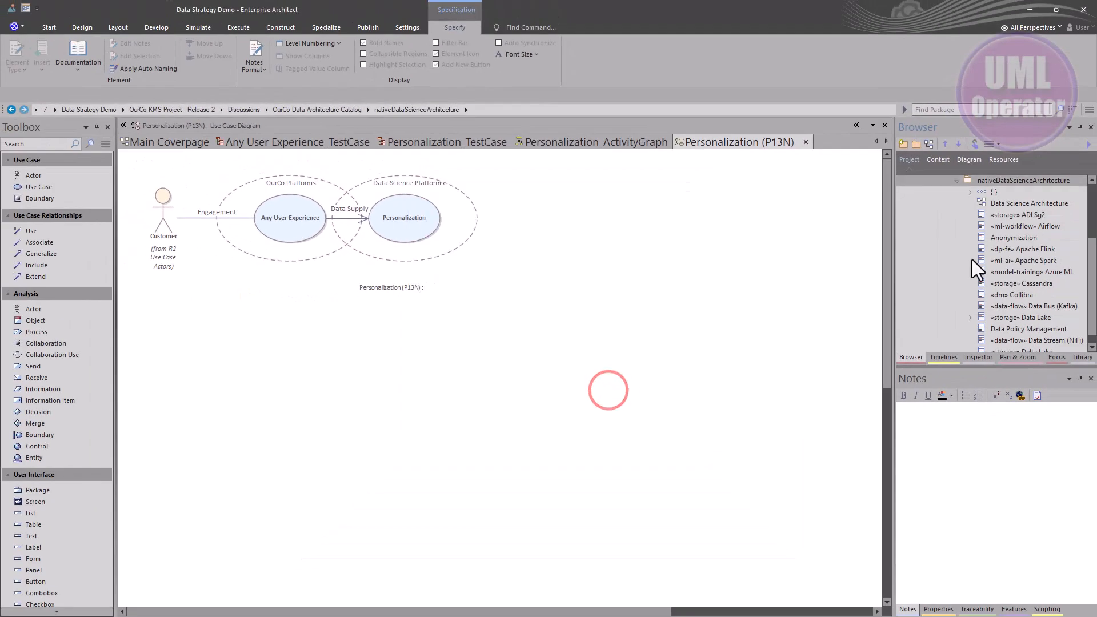
Open the imported Data Science Architecture diagram to review its contents
{"action": "double_click", "coordinate": [996, 203]}
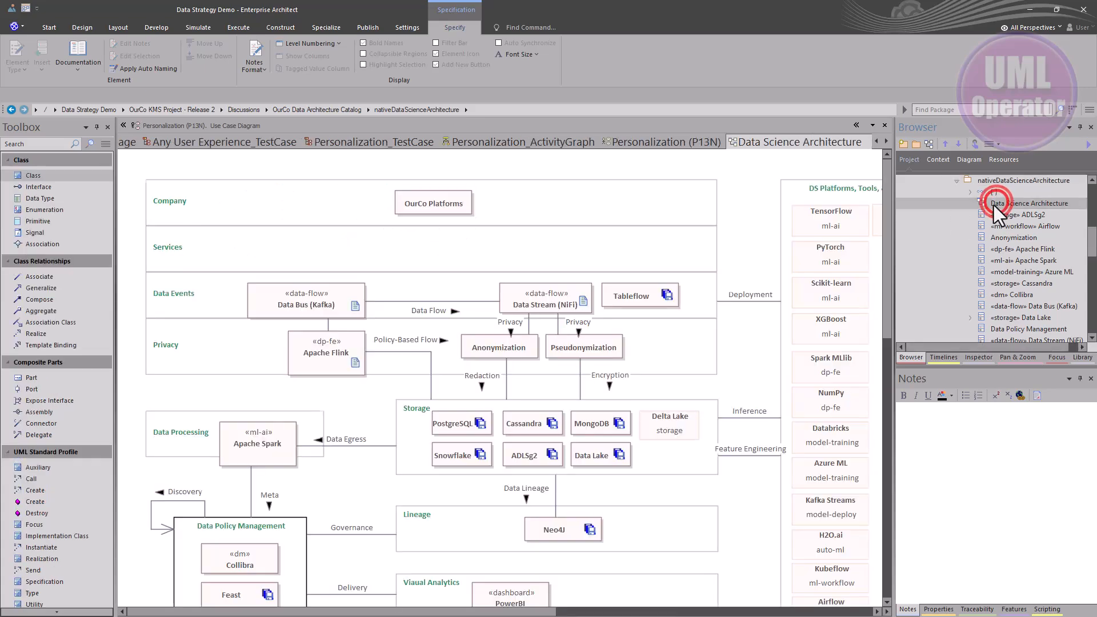
{"action": "scroll", "coordinate": [488, 385], "scroll_direction": "down", "scroll_amount": 5}
{"action": "scroll", "coordinate": [488, 394], "scroll_direction": "up", "scroll_amount": 5}
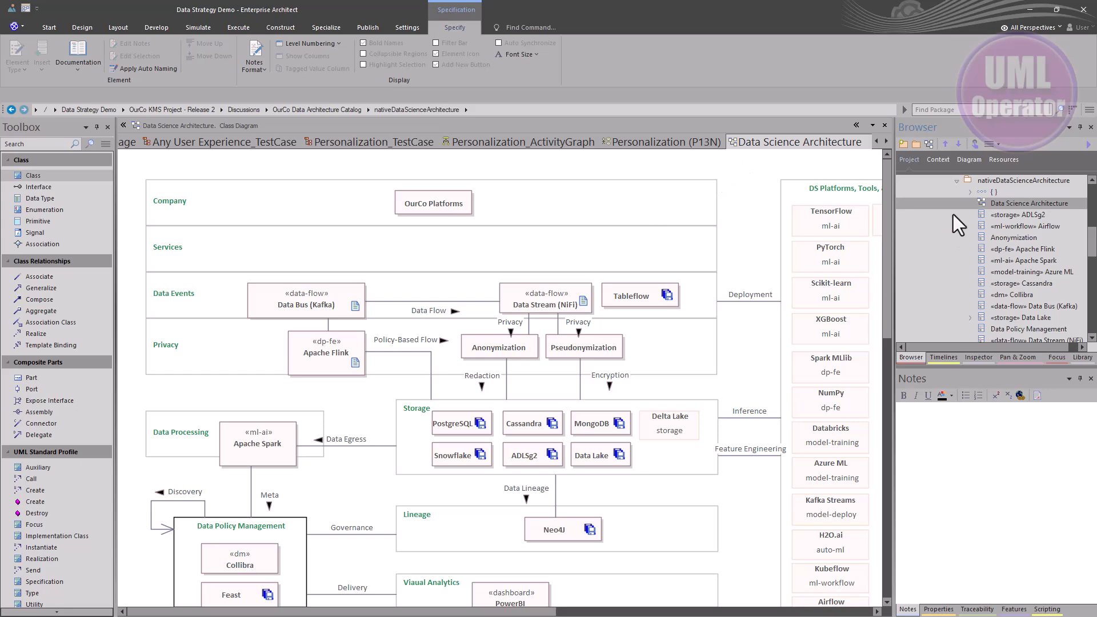
Examine the imported package and the Solution Approach branch, including Building Blocks R2, in the project tree
{"action": "left_click", "coordinate": [990, 180]}
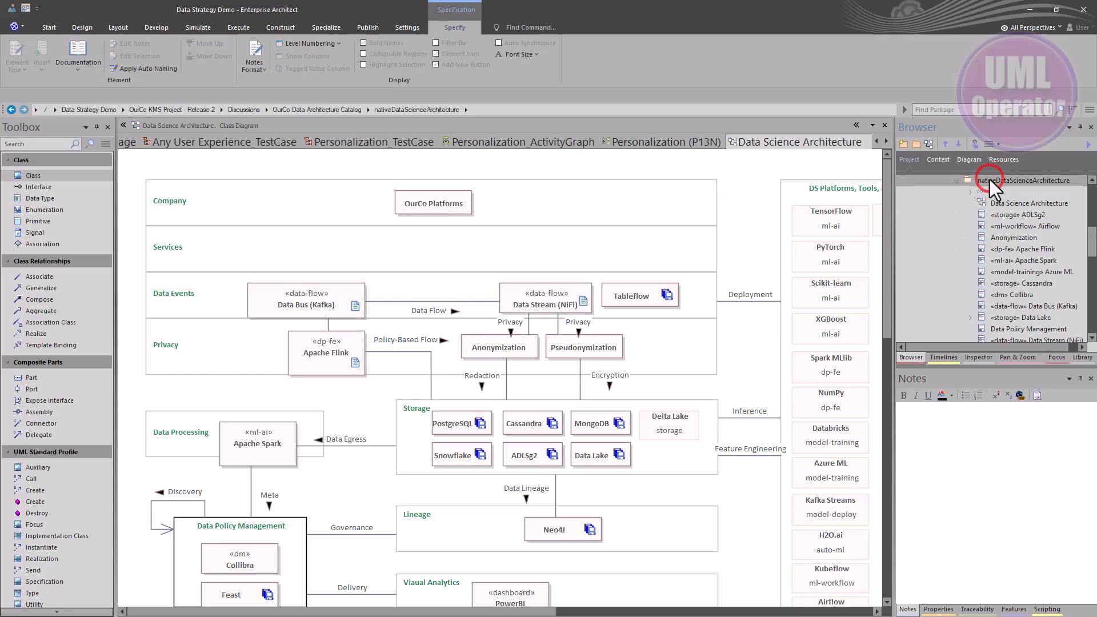
{"action": "scroll", "coordinate": [983, 229], "scroll_direction": "down", "scroll_amount": 4}
{"action": "scroll", "coordinate": [978, 235], "scroll_direction": "up", "scroll_amount": 4}
{"action": "scroll", "coordinate": [979, 236], "scroll_direction": "up", "scroll_amount": 2}
{"action": "left_click", "coordinate": [957, 249]}
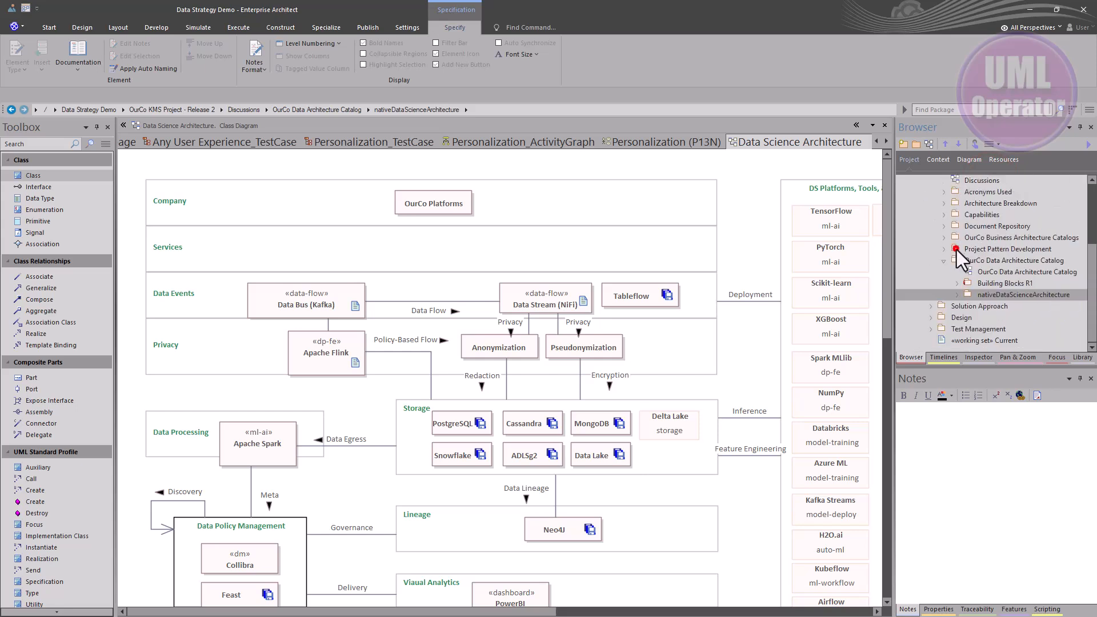
{"action": "left_click", "coordinate": [931, 306]}
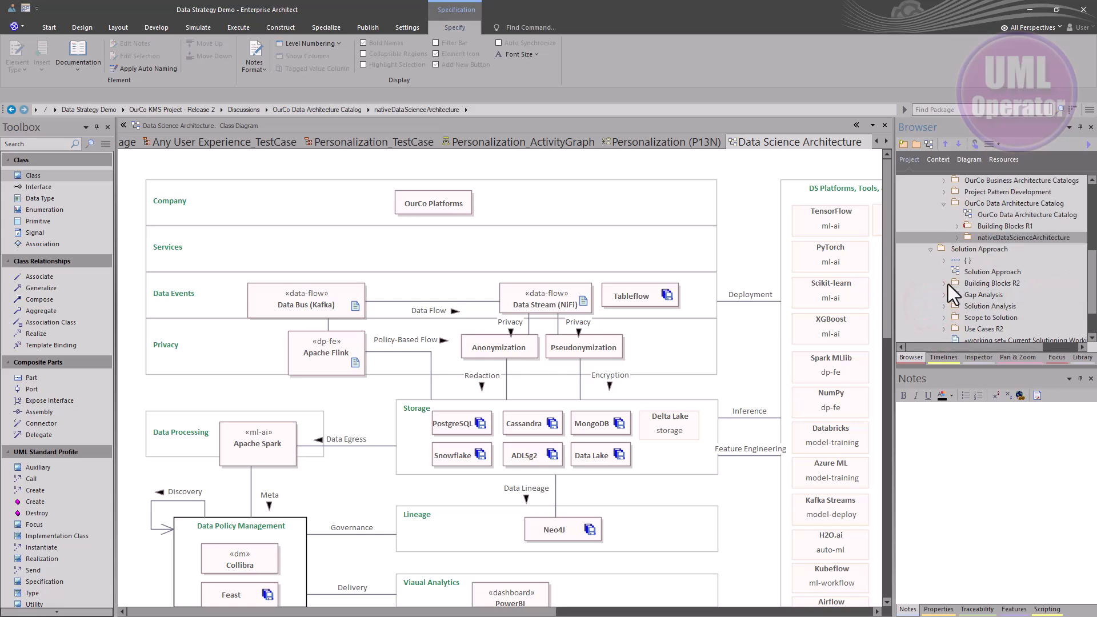
{"action": "left_click", "coordinate": [948, 283]}
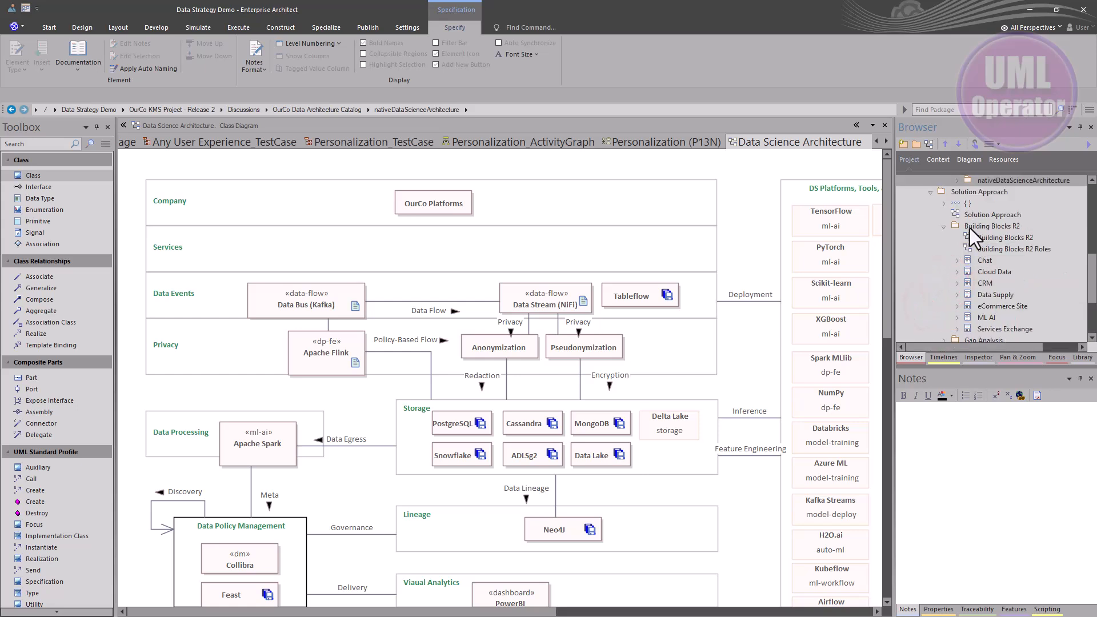
{"action": "left_click", "coordinate": [945, 227]}
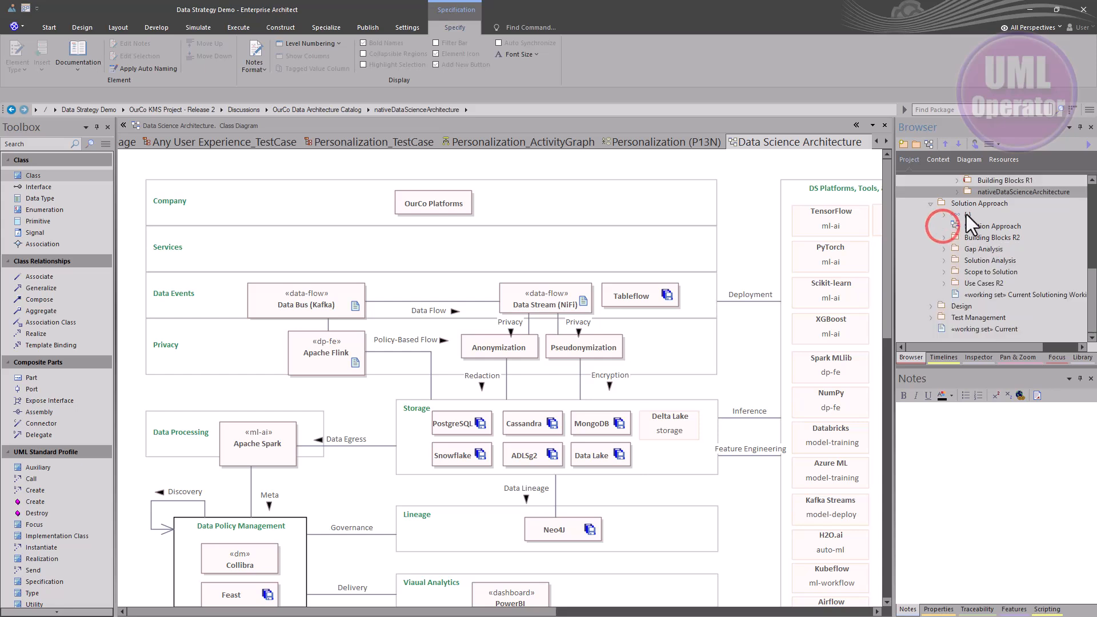
{"action": "left_click", "coordinate": [972, 203]}
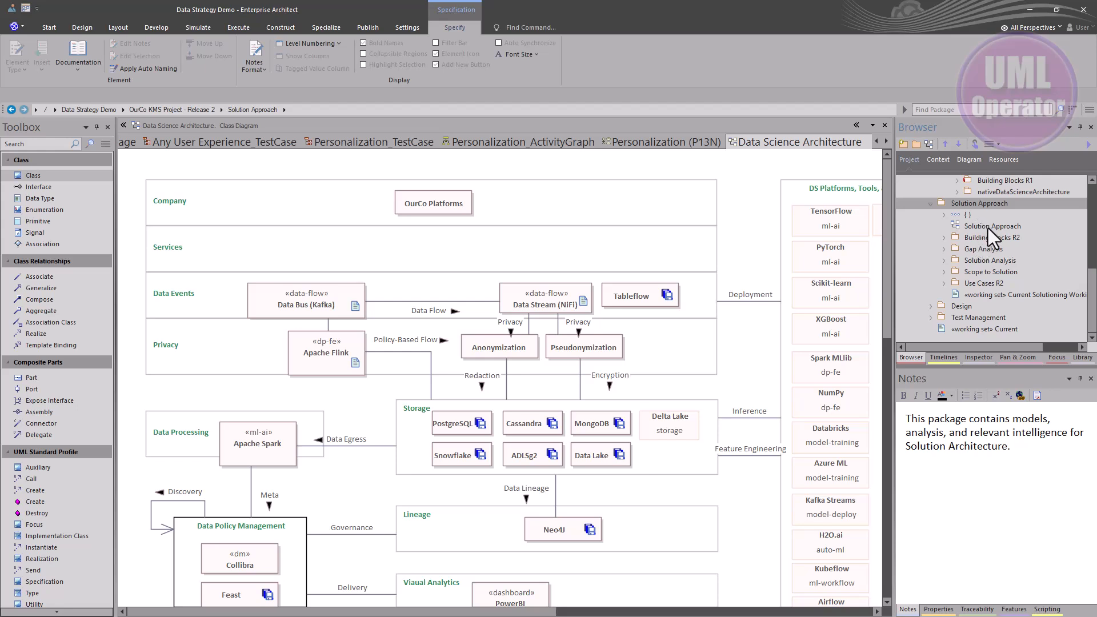
{"action": "scroll", "coordinate": [988, 229], "scroll_direction": "up", "scroll_amount": 1}
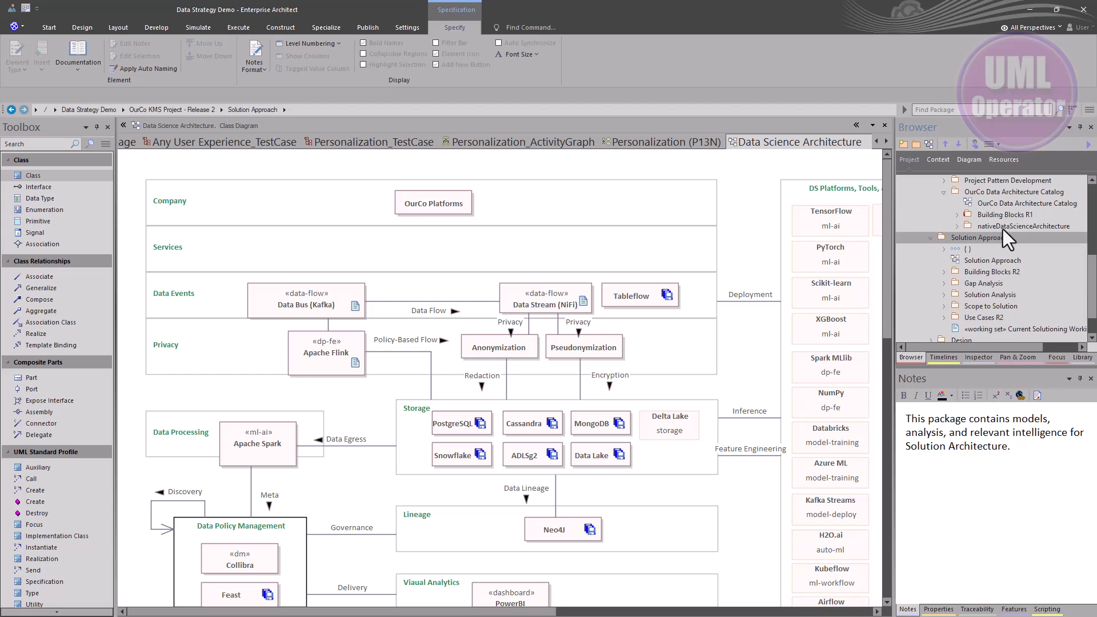
{"action": "left_click", "coordinate": [1004, 228]}
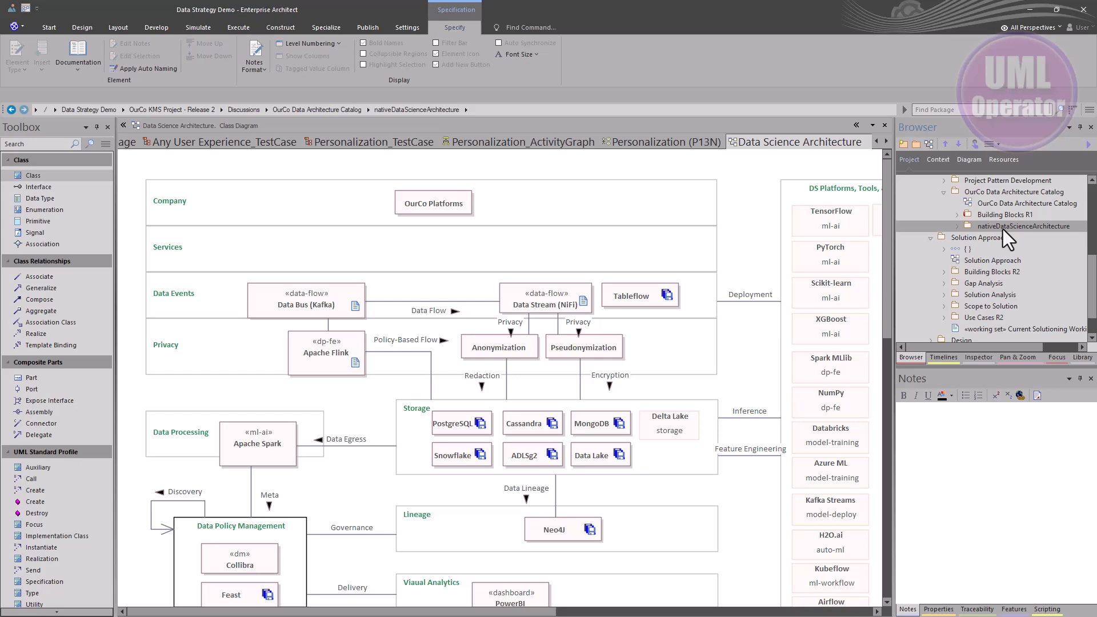
{"action": "key", "text": "F2"}
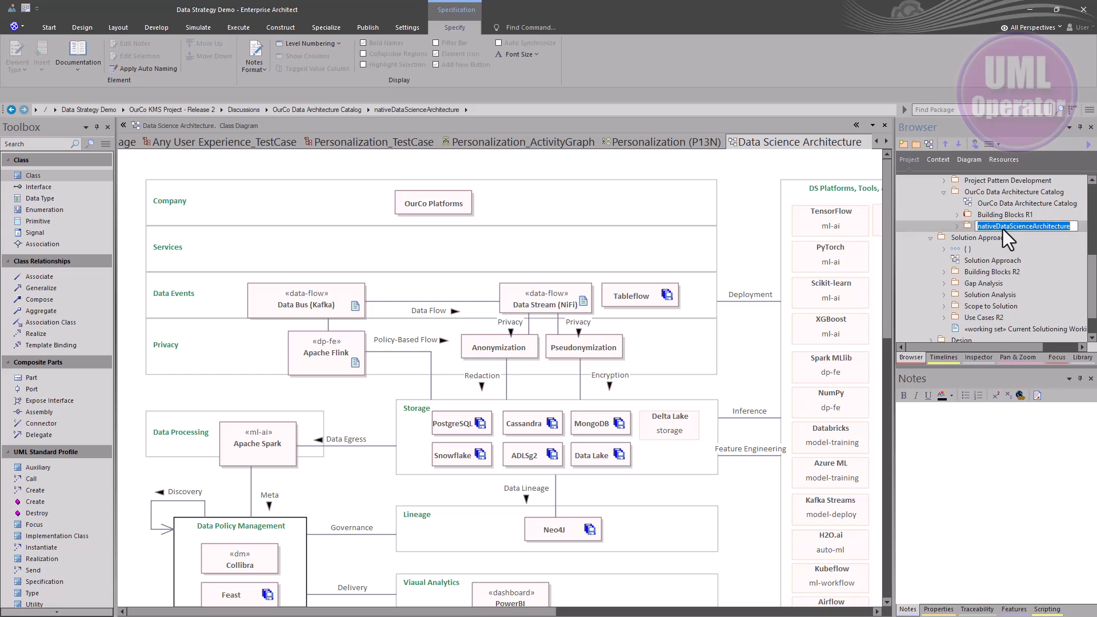
{"action": "key", "text": "Return"}
Rename the Data Science Architecture diagram to Data Science Architecture R1
{"action": "left_click", "coordinate": [958, 225]}
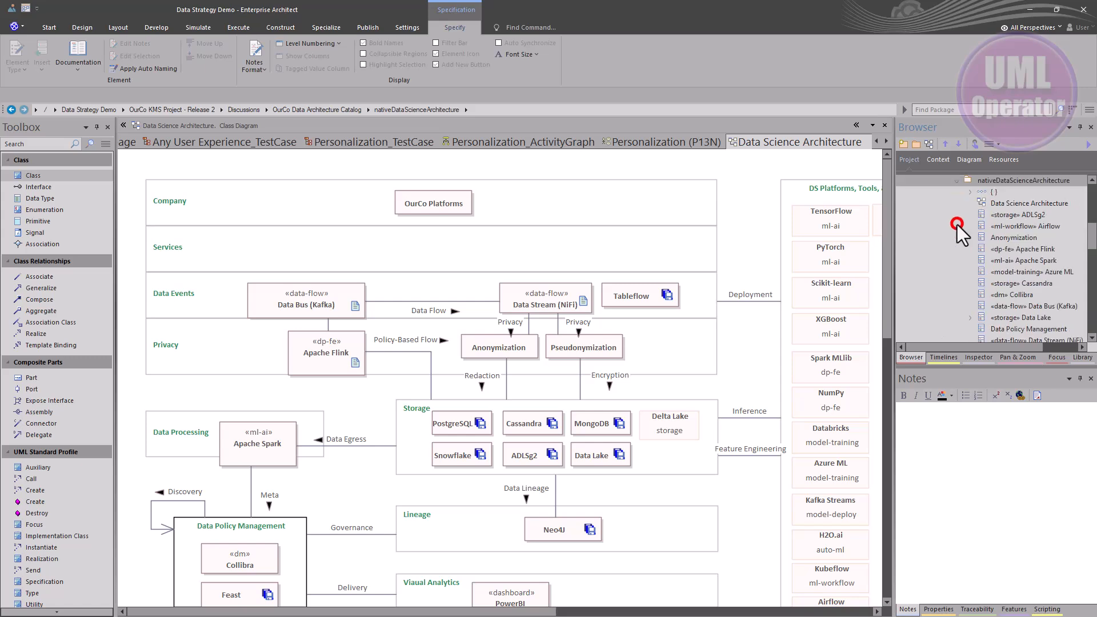
{"action": "left_click", "coordinate": [1018, 204]}
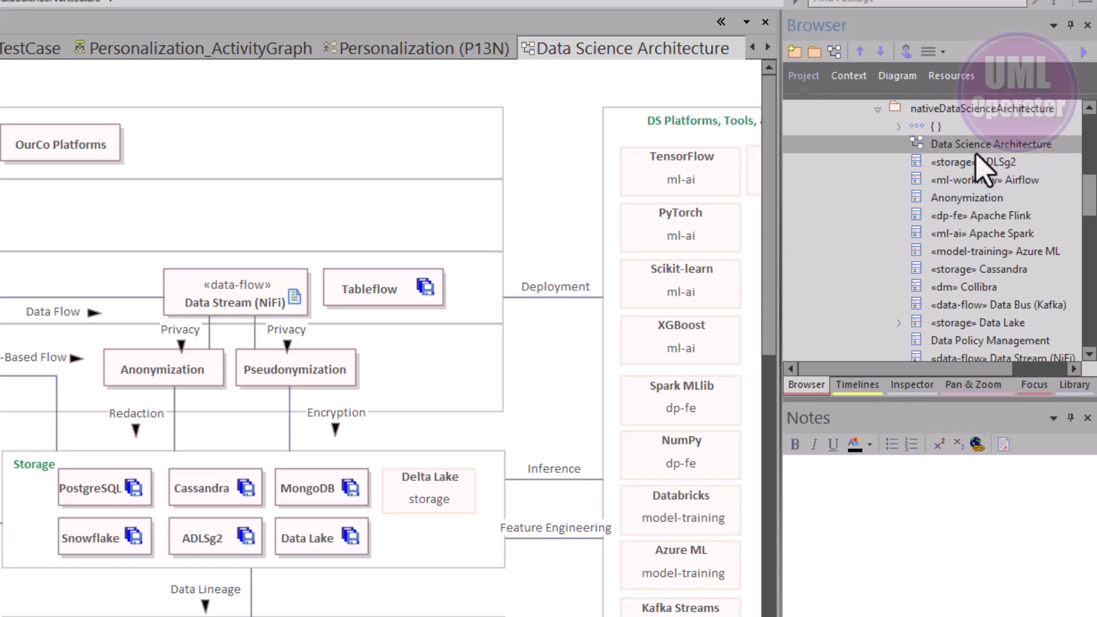
{"action": "key", "text": "F2"}
{"action": "key", "text": "End"}
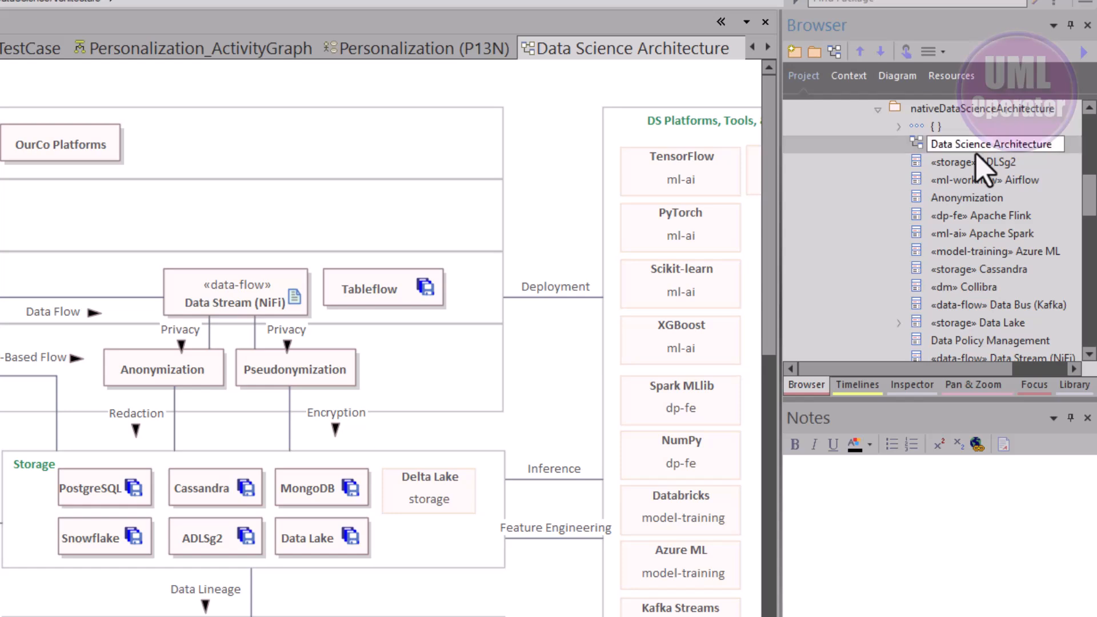
{"action": "type", "text": "R1"}
{"action": "key", "text": "Return"}
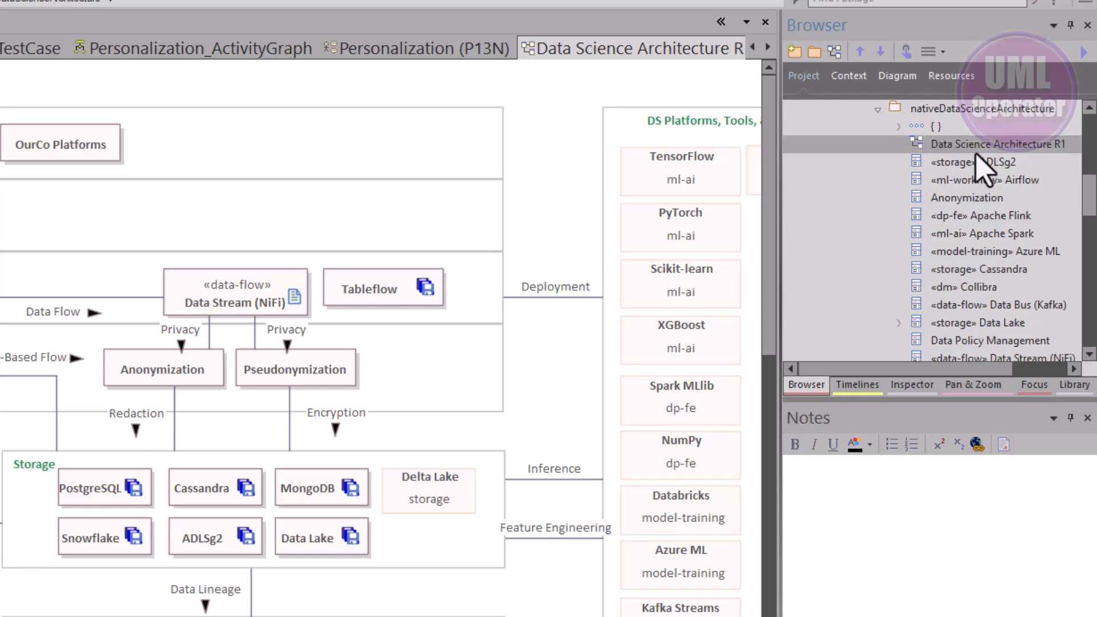
Clone the nativeDataScienceArchitecture package structure as version 0.02 into the Solution Approach package
{"action": "left_click", "coordinate": [970, 108]}
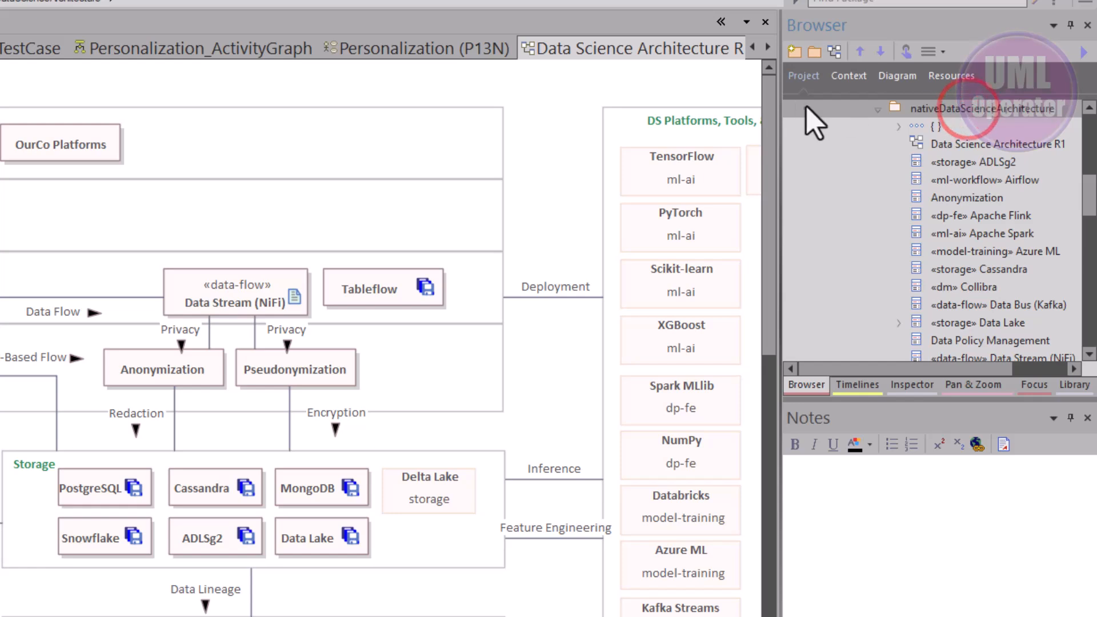
{"action": "left_click", "coordinate": [878, 110]}
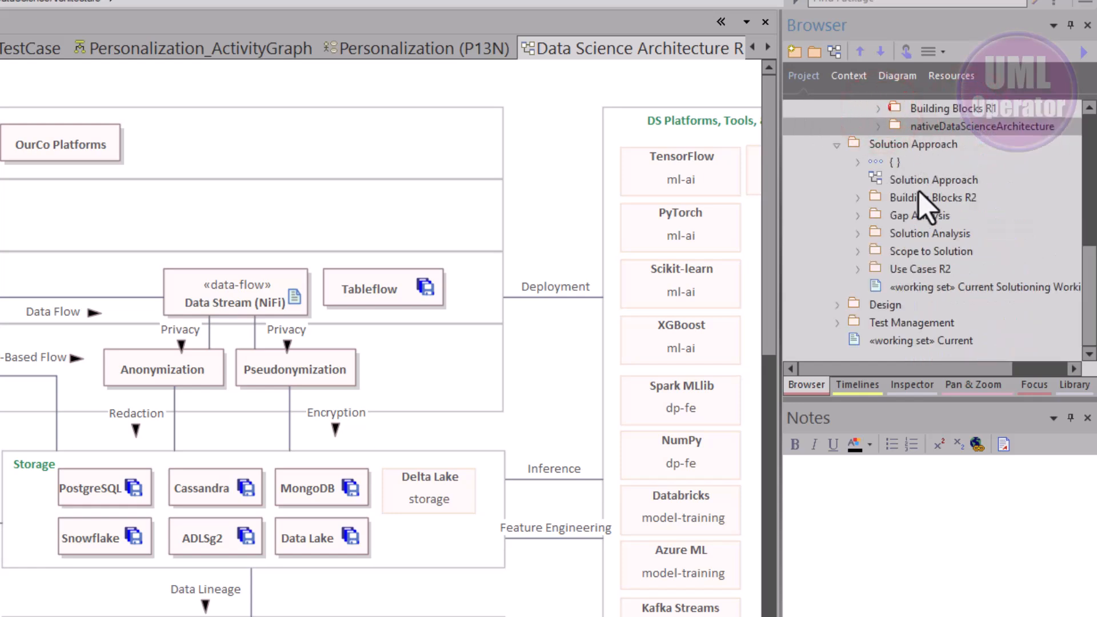
{"action": "right_click", "coordinate": [940, 127]}
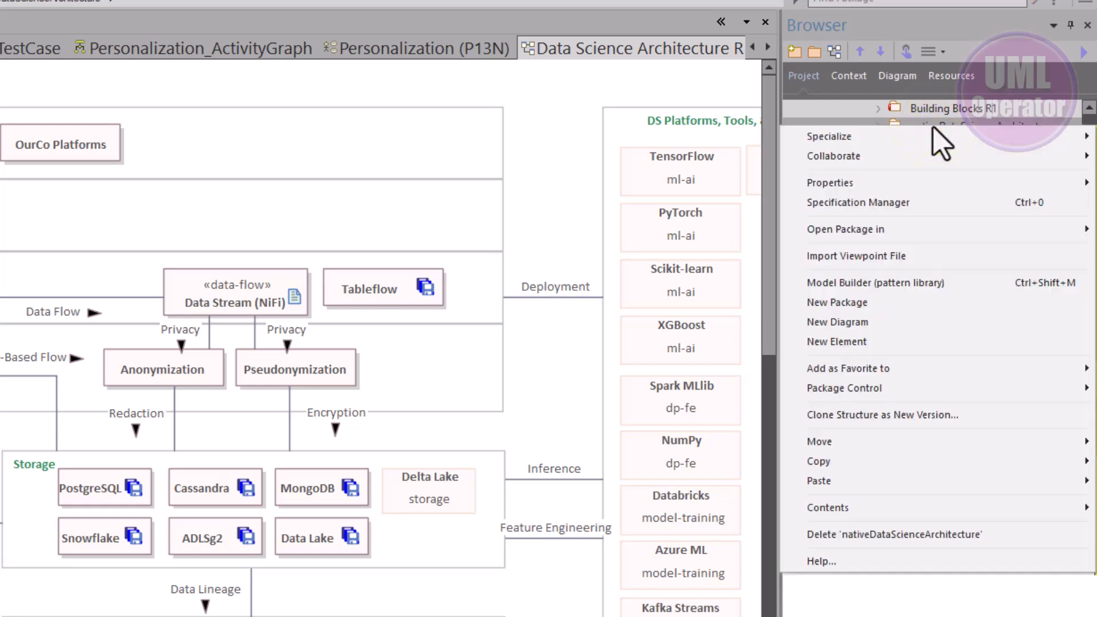
{"action": "left_click", "coordinate": [884, 424]}
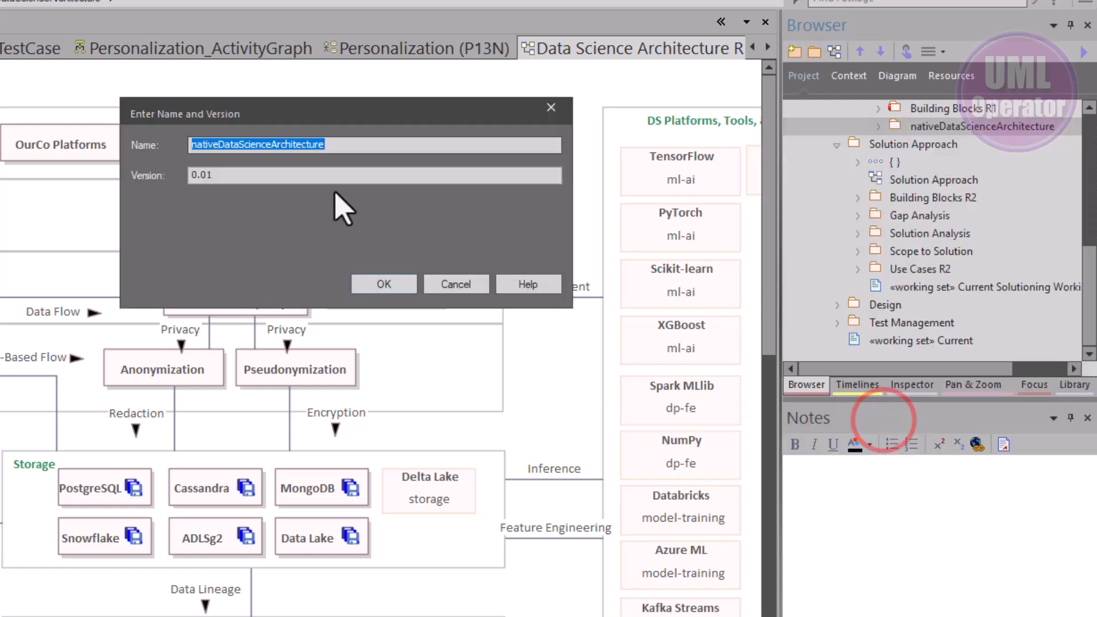
{"action": "left_click", "coordinate": [226, 174]}
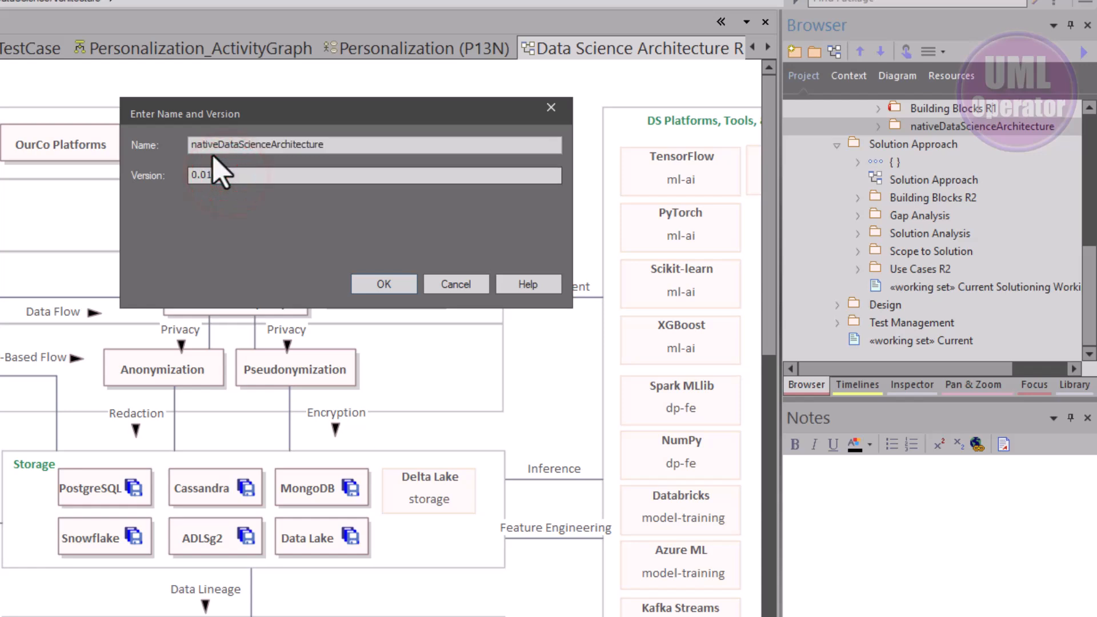
{"action": "key", "text": "BackSpace"}
{"action": "type", "text": "2"}
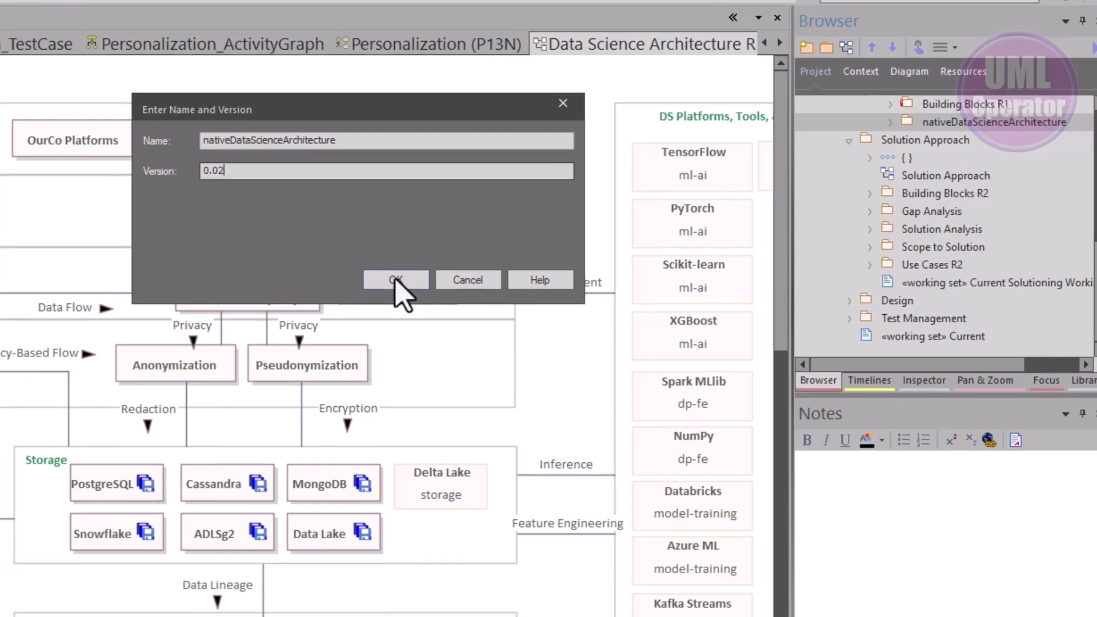
{"action": "left_click", "coordinate": [384, 284]}
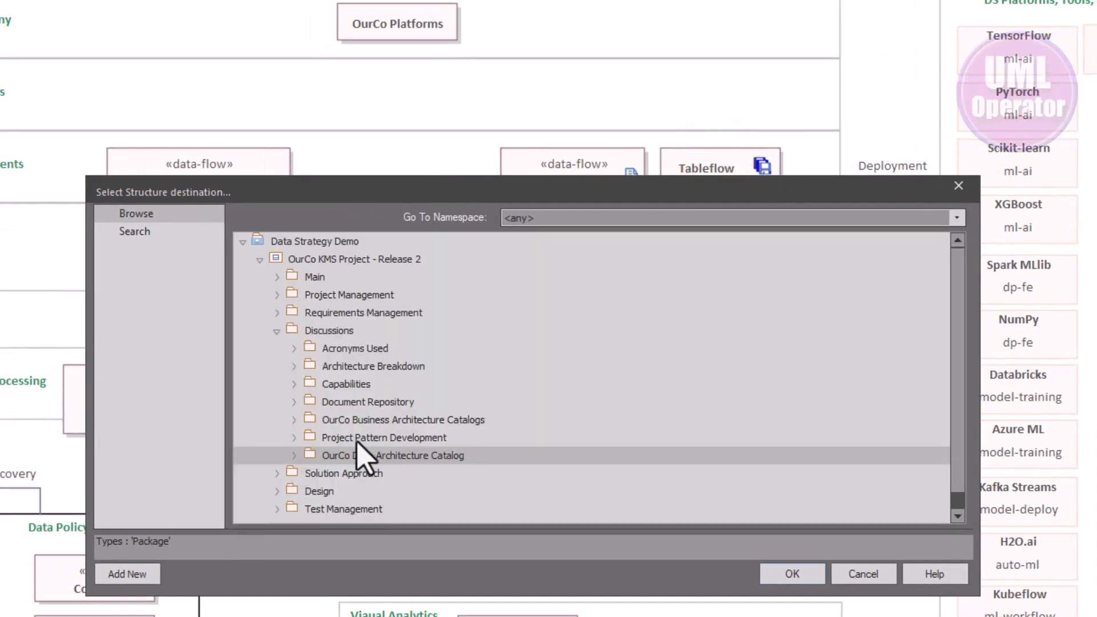
{"action": "left_click", "coordinate": [311, 473]}
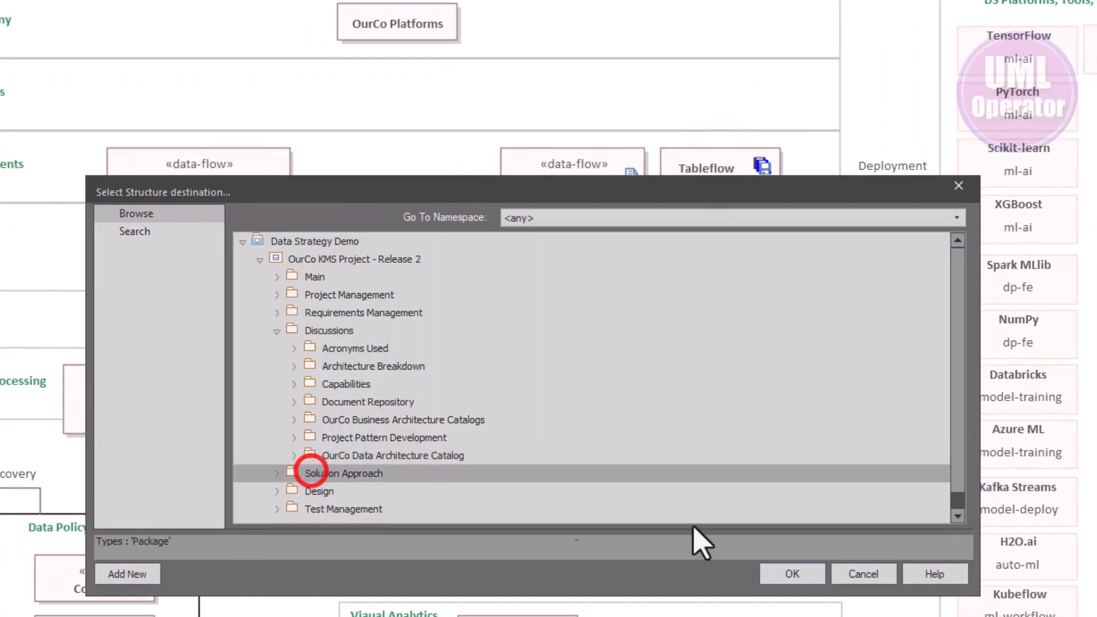
{"action": "left_click", "coordinate": [786, 573]}
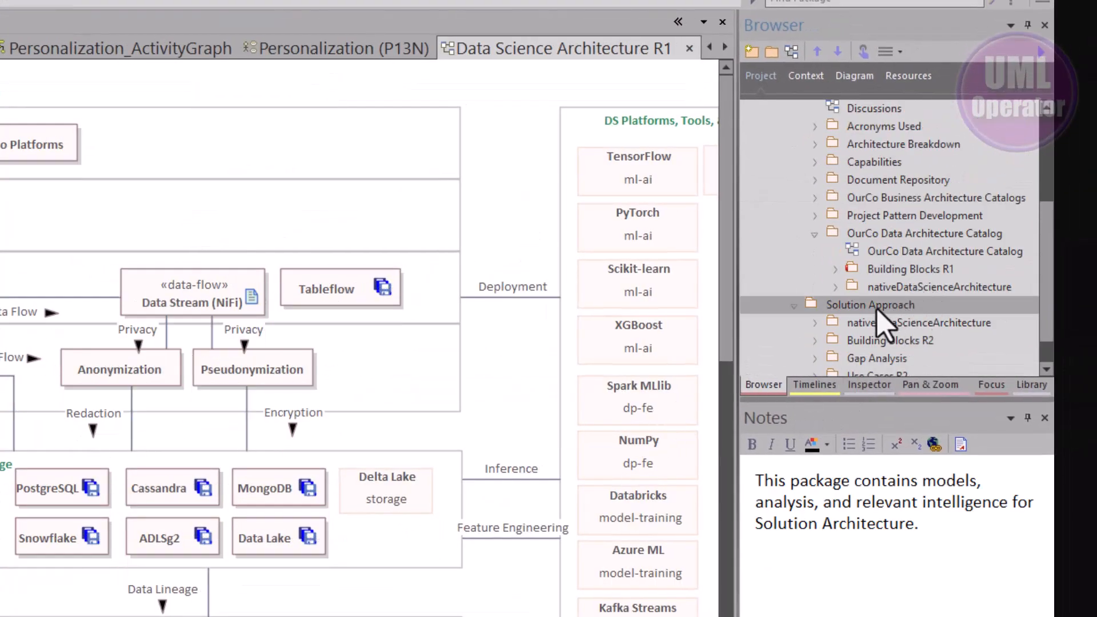
Rename the diagram inside the cloned package to Data Science Architecture R2
{"action": "left_click", "coordinate": [815, 324]}
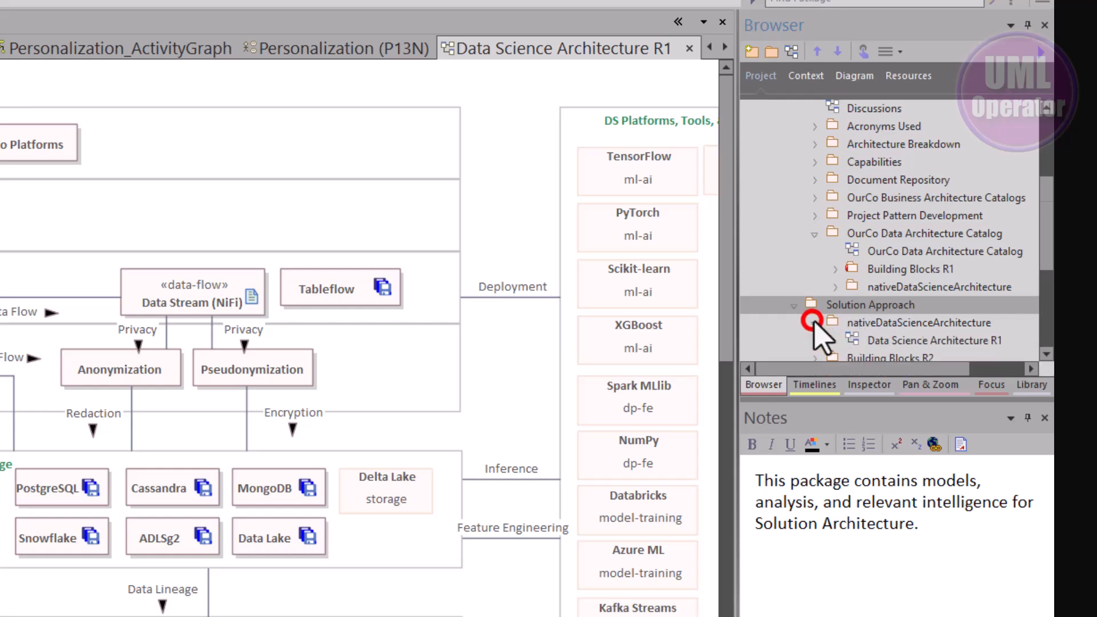
{"action": "left_click", "coordinate": [856, 325]}
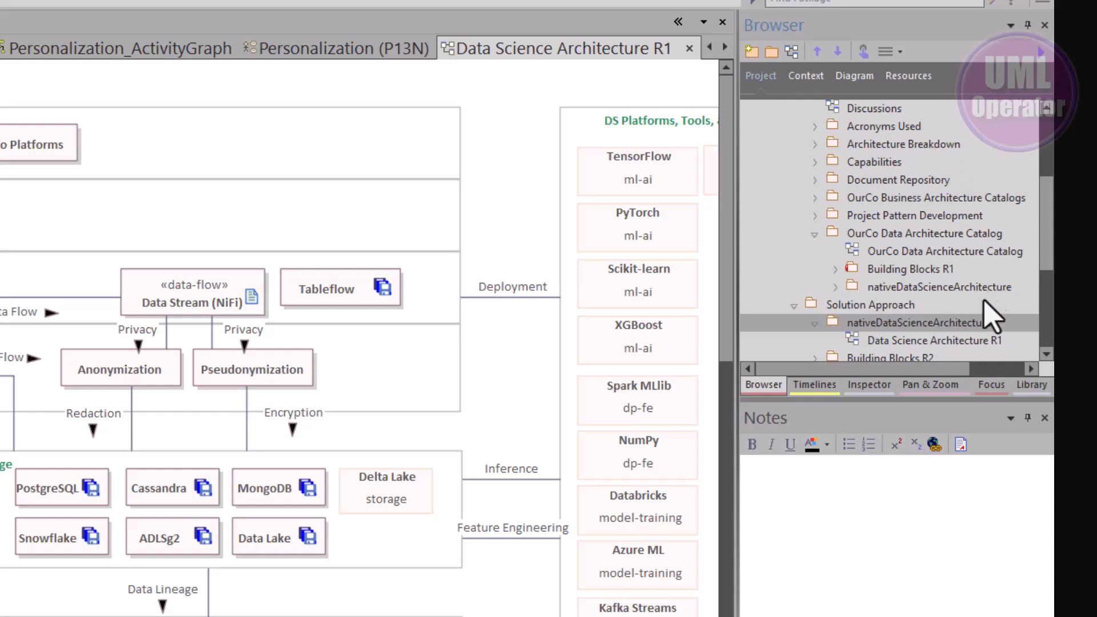
{"action": "left_click", "coordinate": [985, 349]}
{"action": "left_click", "coordinate": [985, 348]}
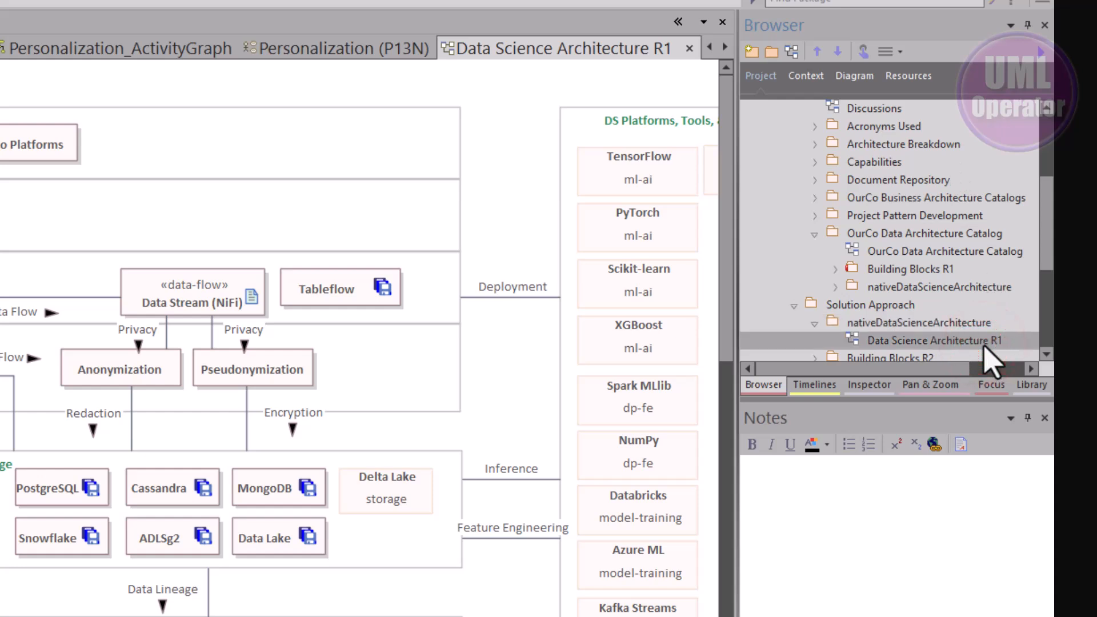
{"action": "key", "text": "BackSpace"}
{"action": "type", "text": "2"}
{"action": "key", "text": "Return"}
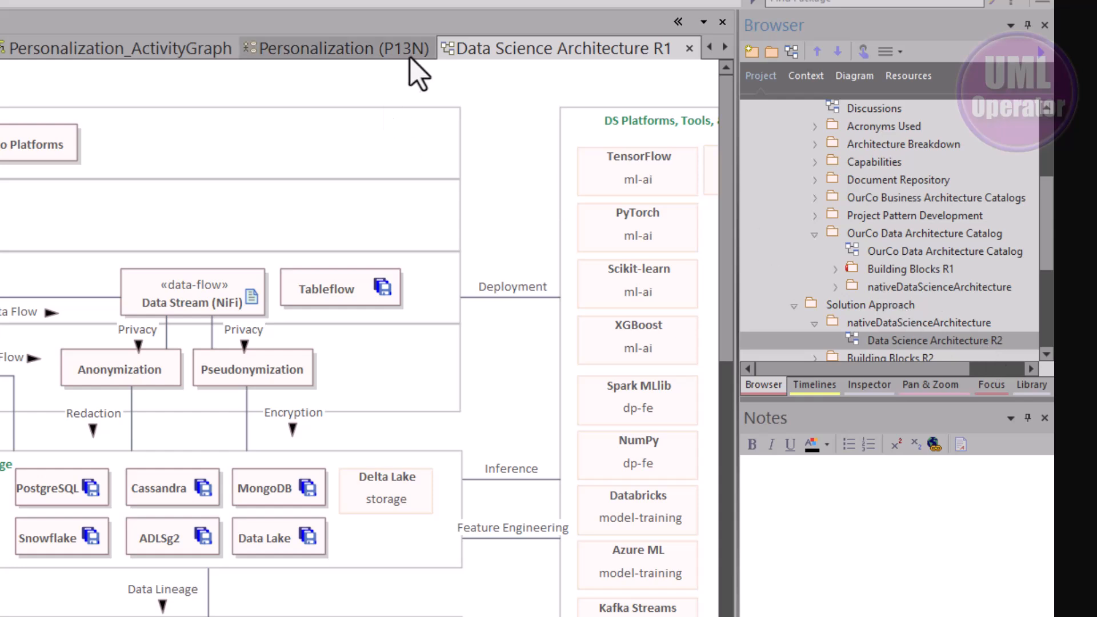
Close the Data Science Architecture R1 diagram and open the cloned Data Science Architecture R2 diagram
{"action": "left_click", "coordinate": [409, 92]}
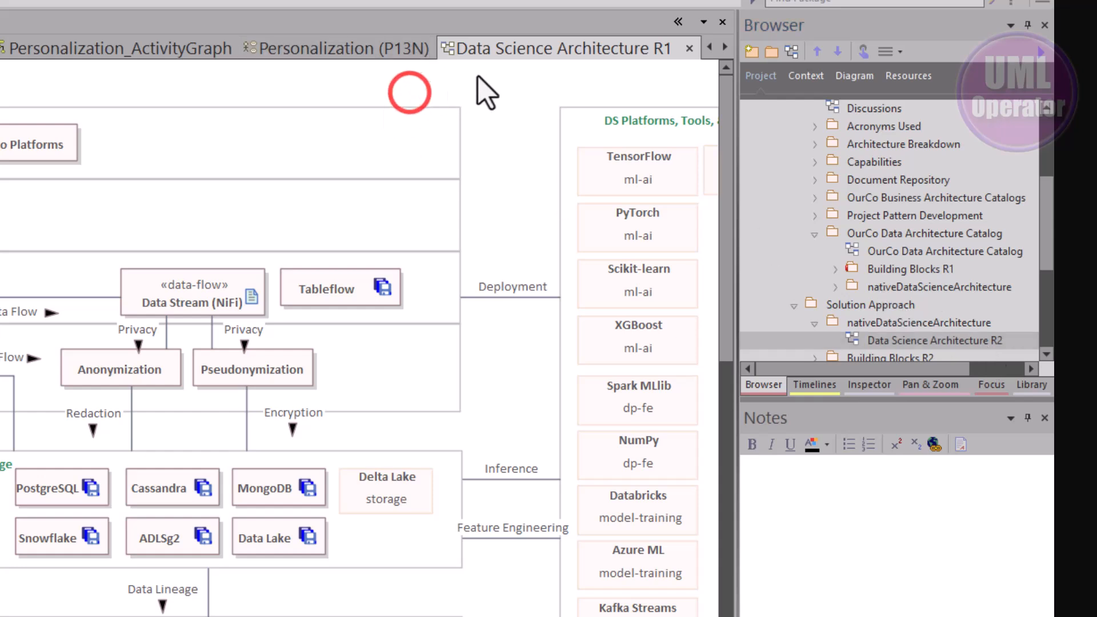
{"action": "left_click", "coordinate": [690, 48]}
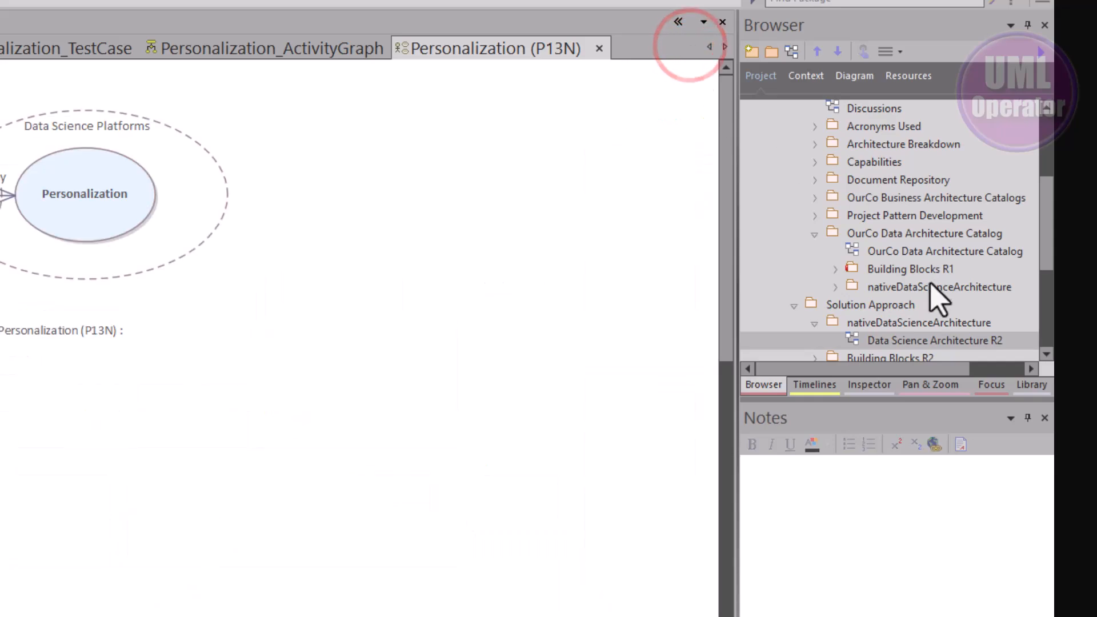
{"action": "double_click", "coordinate": [900, 343]}
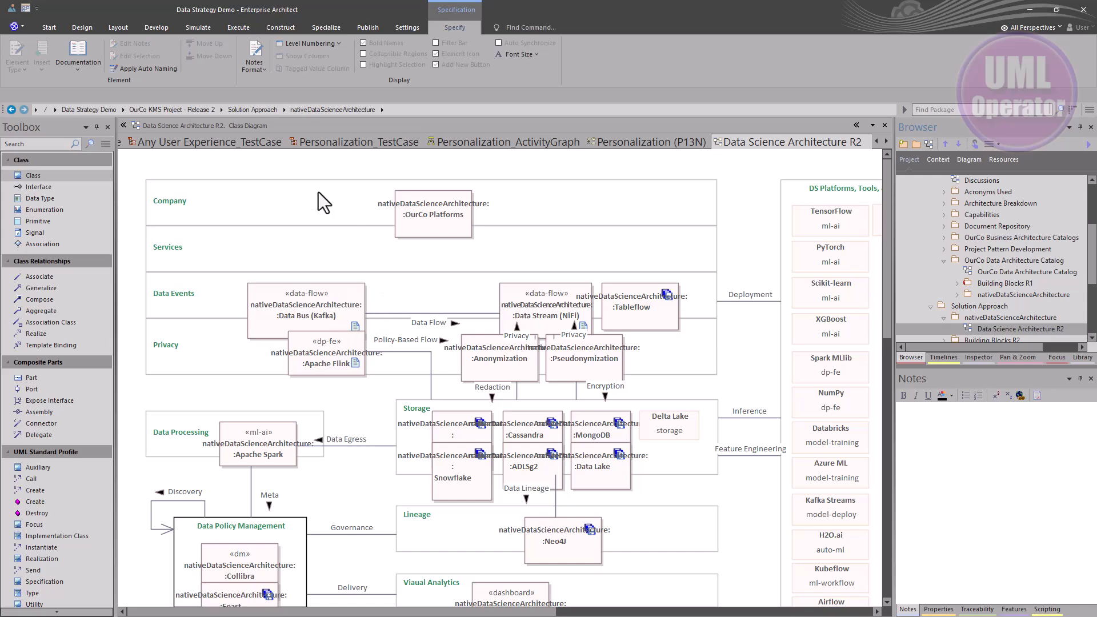
Hide the Attributes, Operations, Receptions and Package Contents compartments and turn off stereotype icons in the diagram's element settings
{"action": "double_click", "coordinate": [292, 167]}
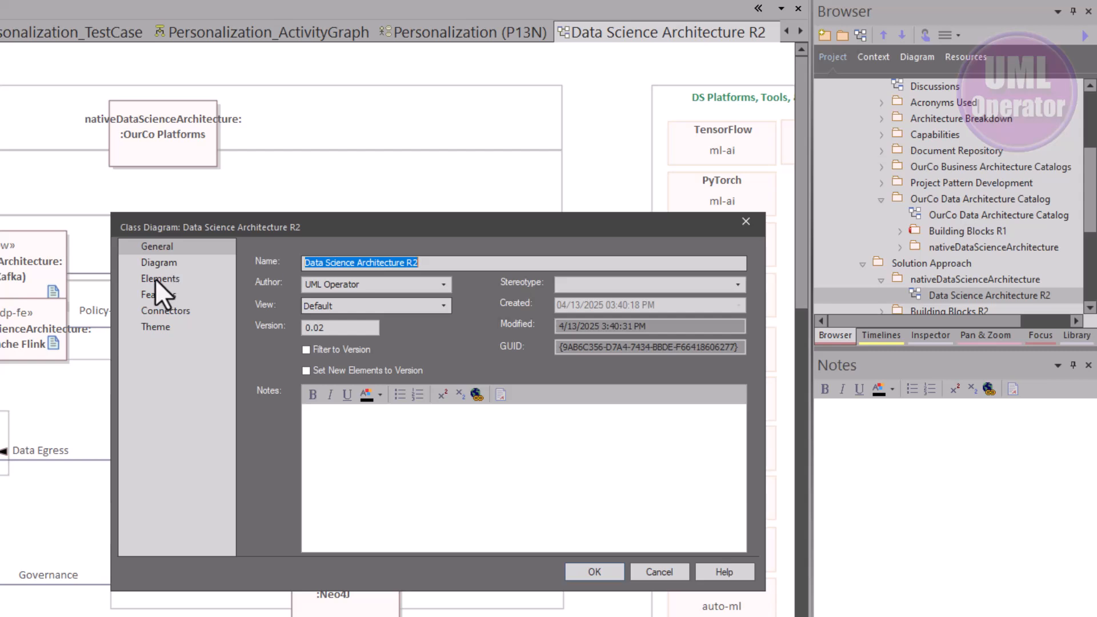
{"action": "left_click", "coordinate": [159, 279]}
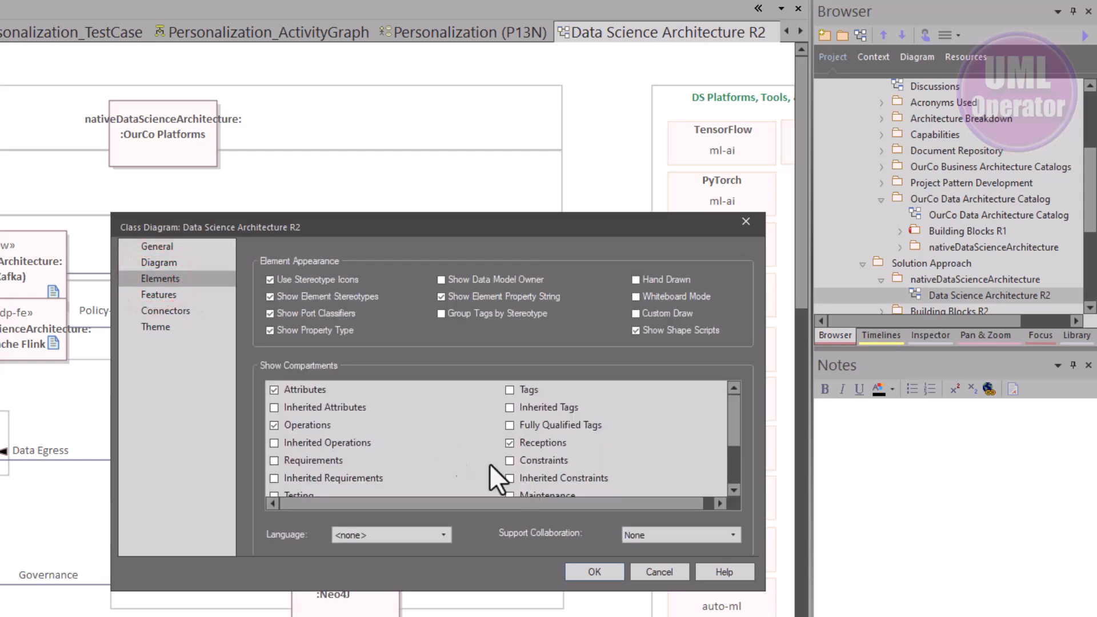
{"action": "left_click", "coordinate": [274, 390]}
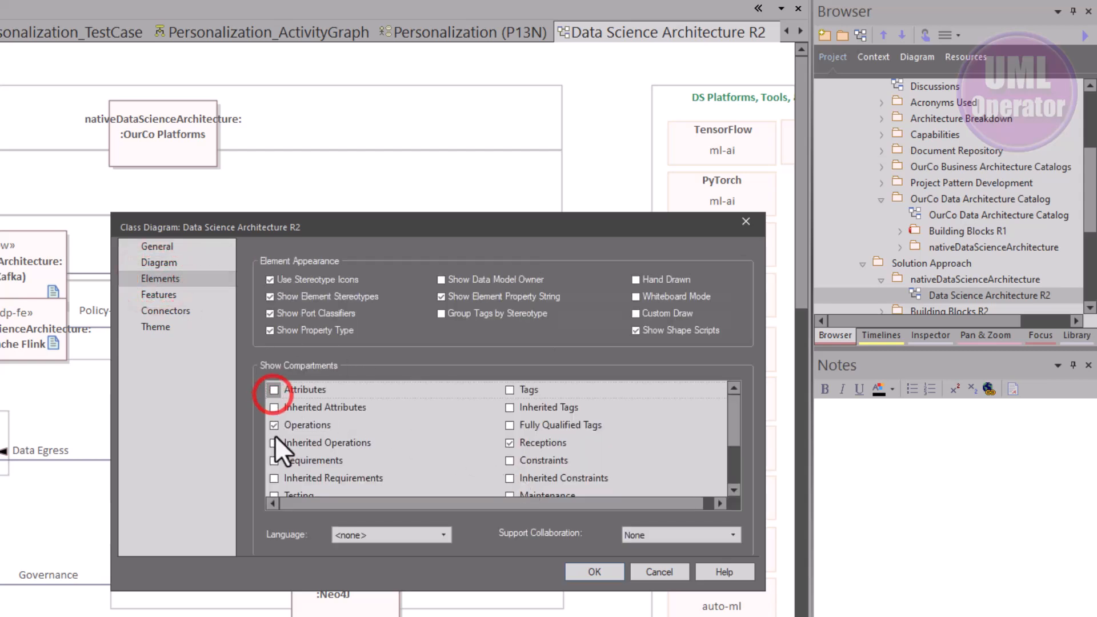
{"action": "left_click", "coordinate": [273, 425]}
{"action": "left_click", "coordinate": [510, 443]}
{"action": "scroll", "coordinate": [509, 443], "scroll_direction": "down", "scroll_amount": 2}
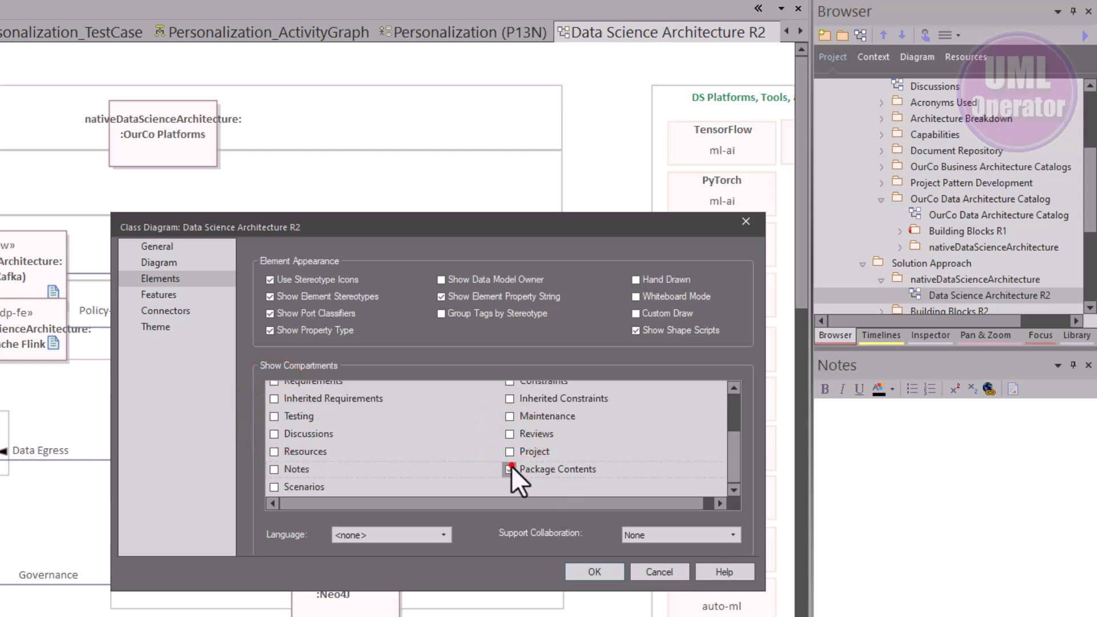
{"action": "left_click", "coordinate": [510, 469]}
{"action": "left_click_drag", "start_coordinate": [362, 229], "coordinate": [230, 341]}
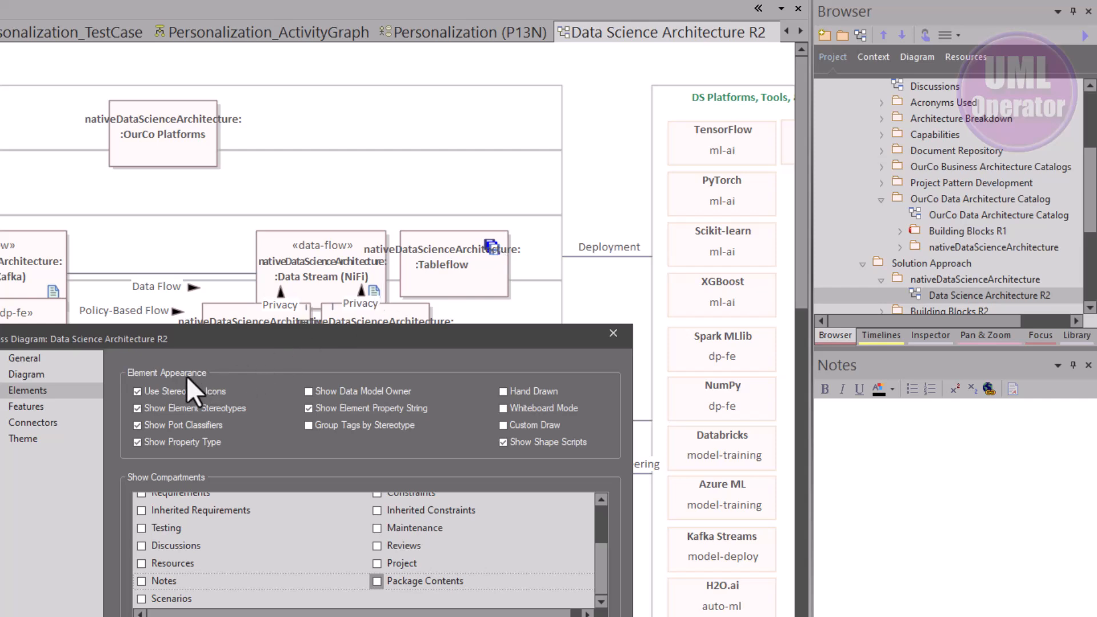
{"action": "left_click", "coordinate": [136, 393]}
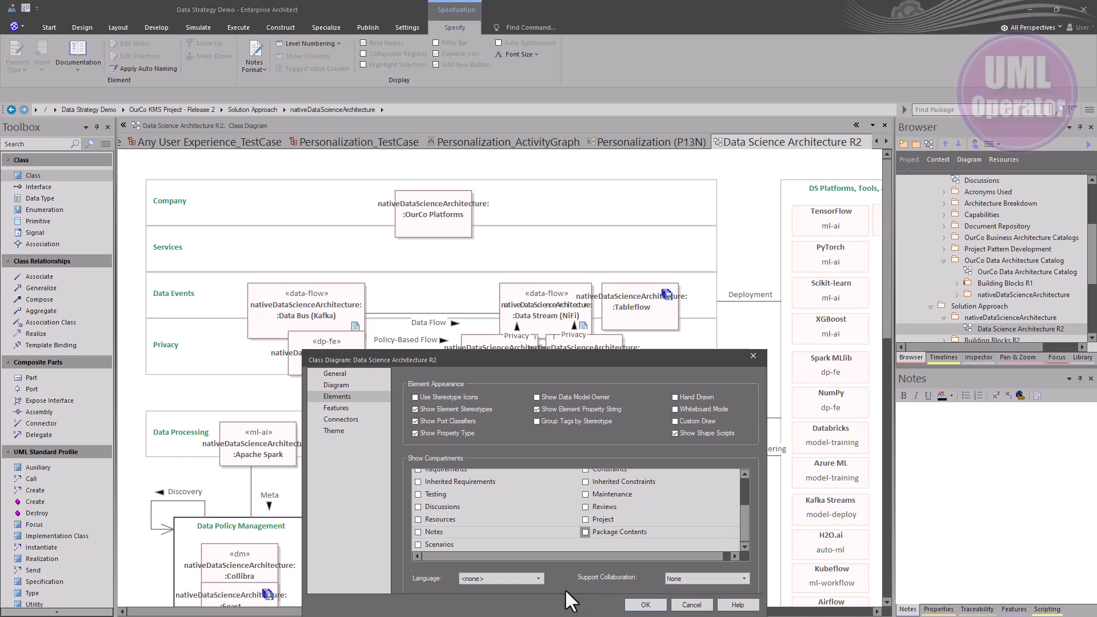
{"action": "left_click", "coordinate": [609, 613]}
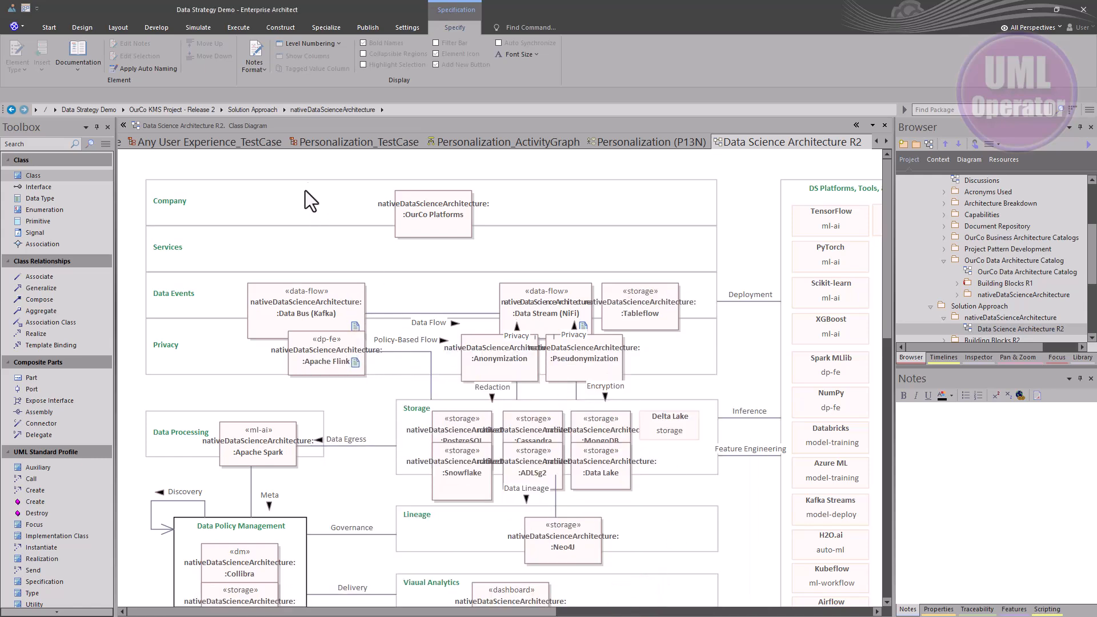
Disable fully scoped object names in the diagram's properties
{"action": "double_click", "coordinate": [315, 166]}
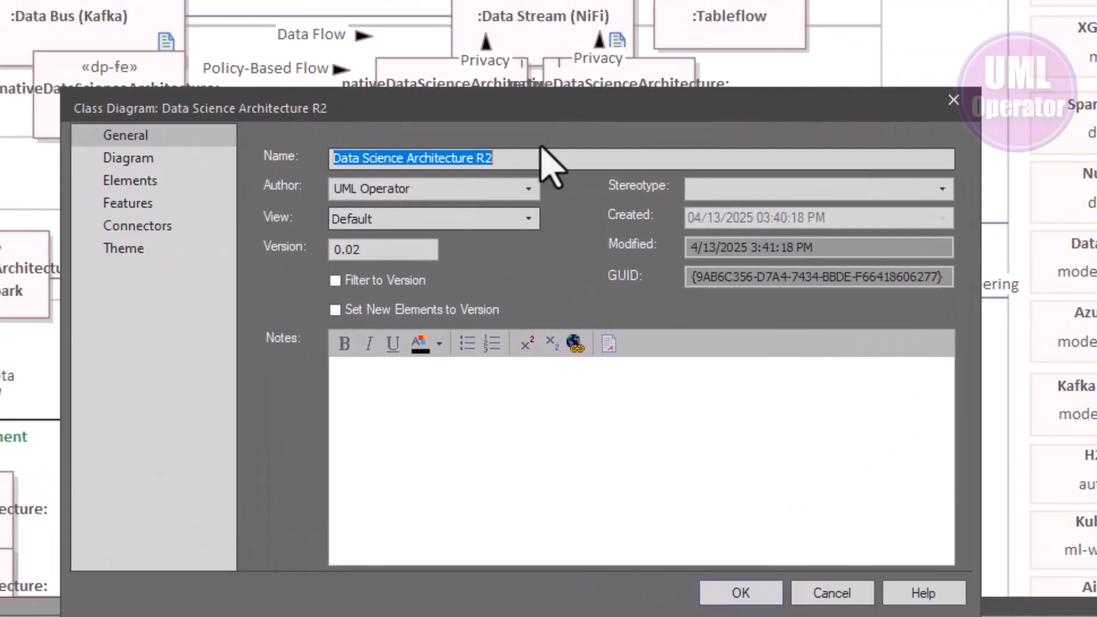
{"action": "left_click", "coordinate": [140, 160]}
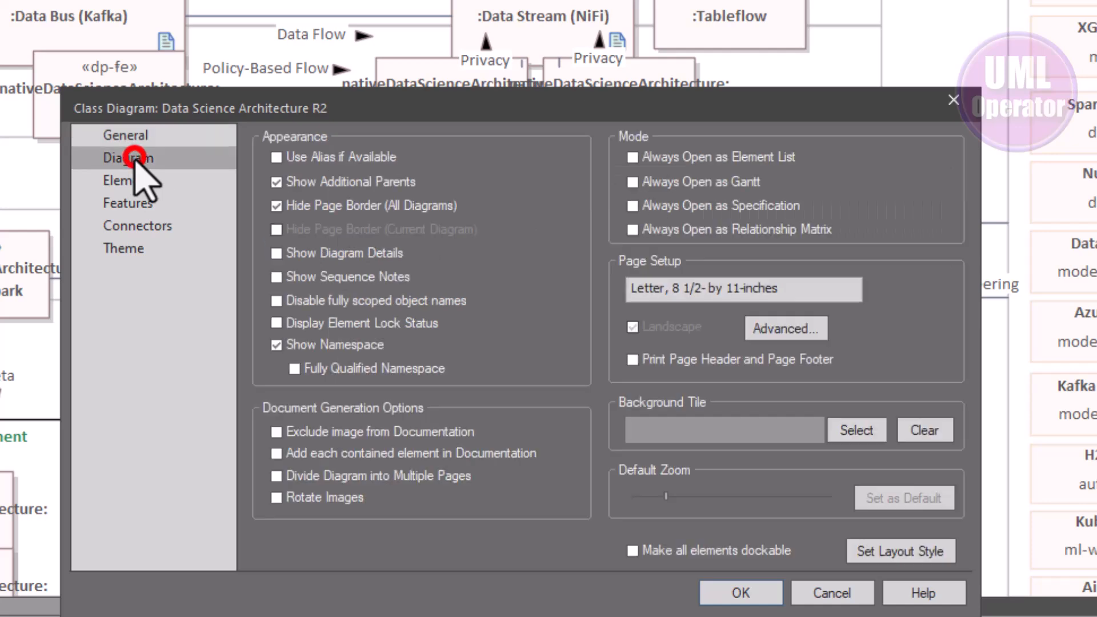
{"action": "left_click", "coordinate": [267, 299]}
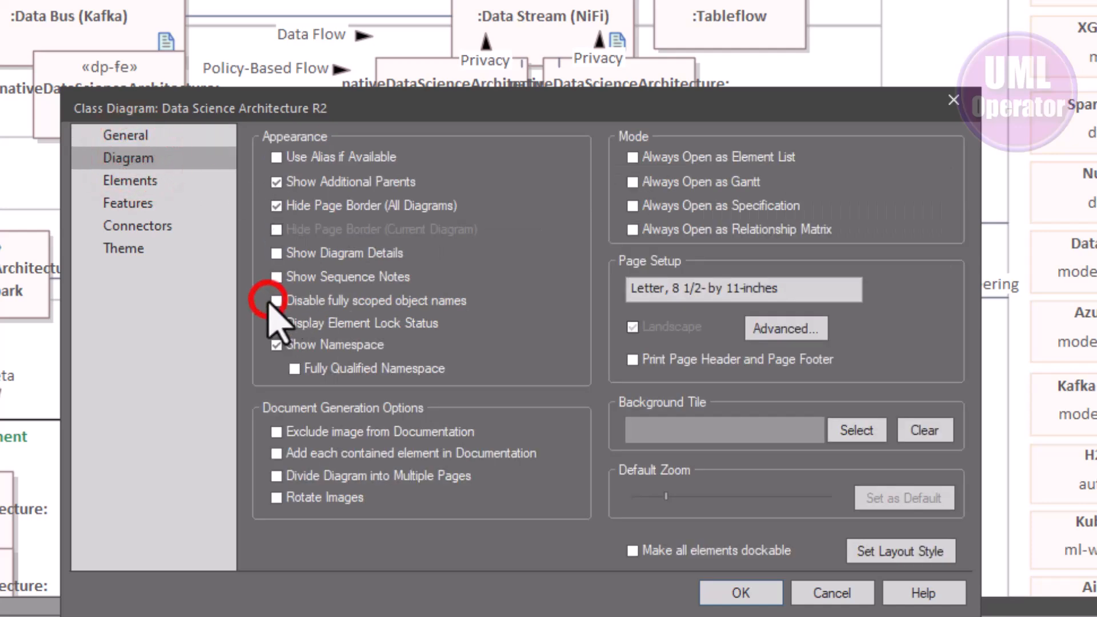
{"action": "left_click", "coordinate": [759, 597]}
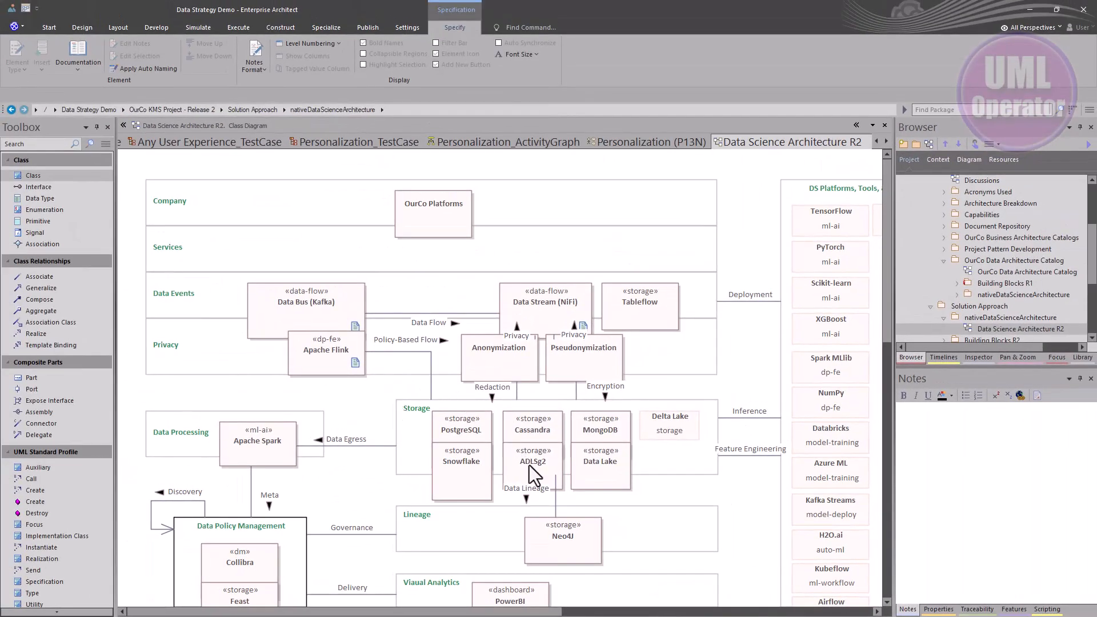
{"action": "scroll", "coordinate": [581, 434], "scroll_direction": "down", "scroll_amount": 3}
{"action": "scroll", "coordinate": [581, 437], "scroll_direction": "up", "scroll_amount": 3}
{"action": "scroll", "coordinate": [536, 160], "scroll_direction": "down", "scroll_amount": 2}
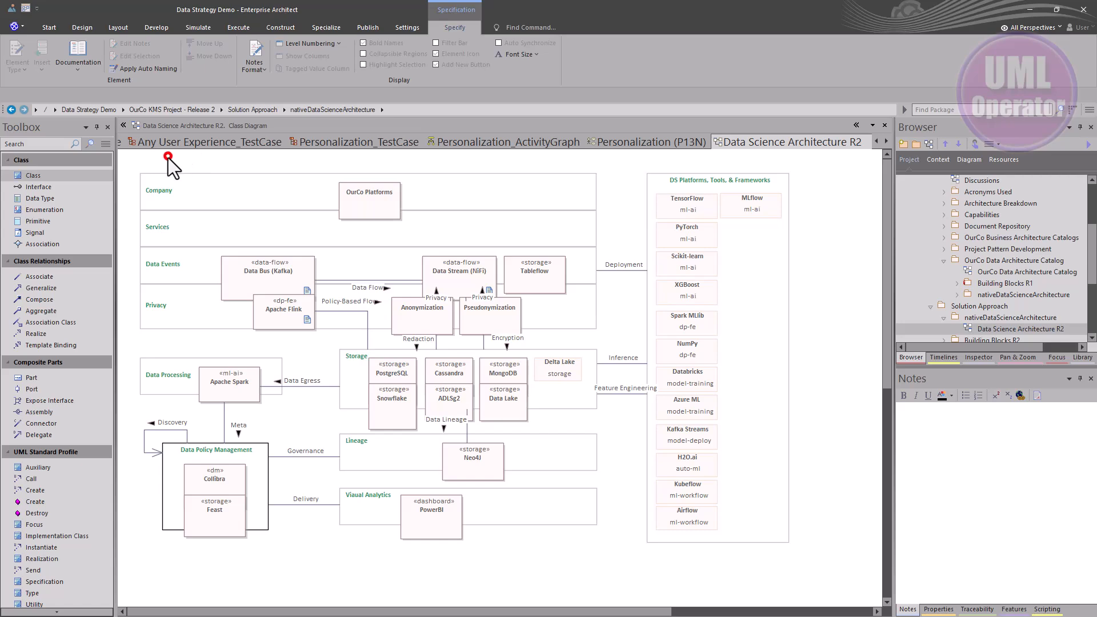
{"action": "scroll", "coordinate": [168, 158], "scroll_direction": "up", "scroll_amount": 3}
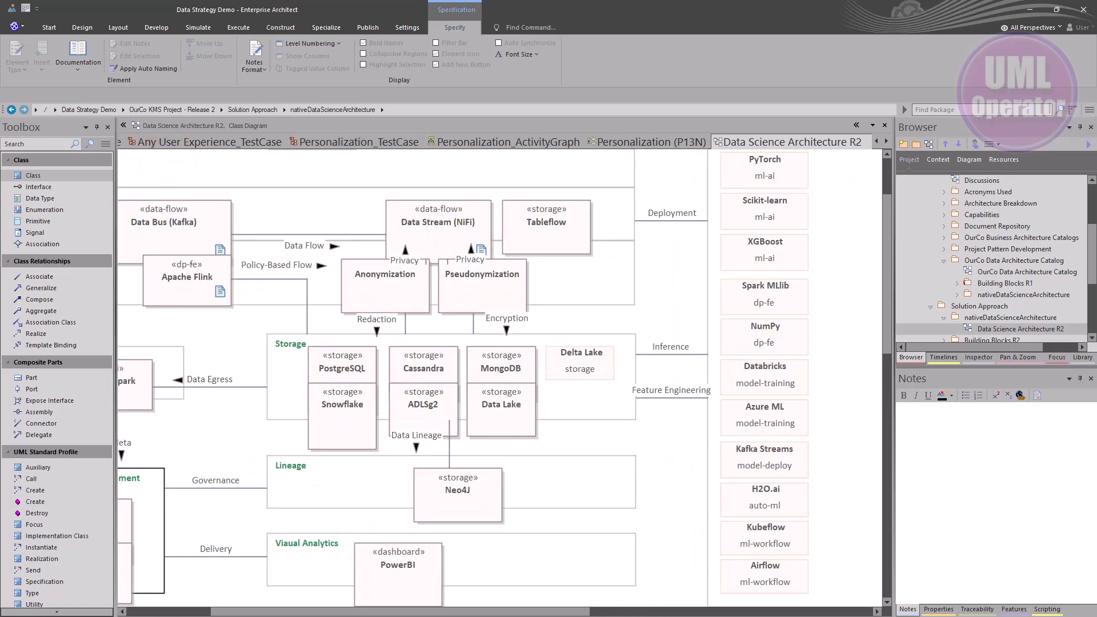
Rename the cloned package to Data Science Architecture R2, reusing the diagram's name
{"action": "left_click", "coordinate": [984, 331]}
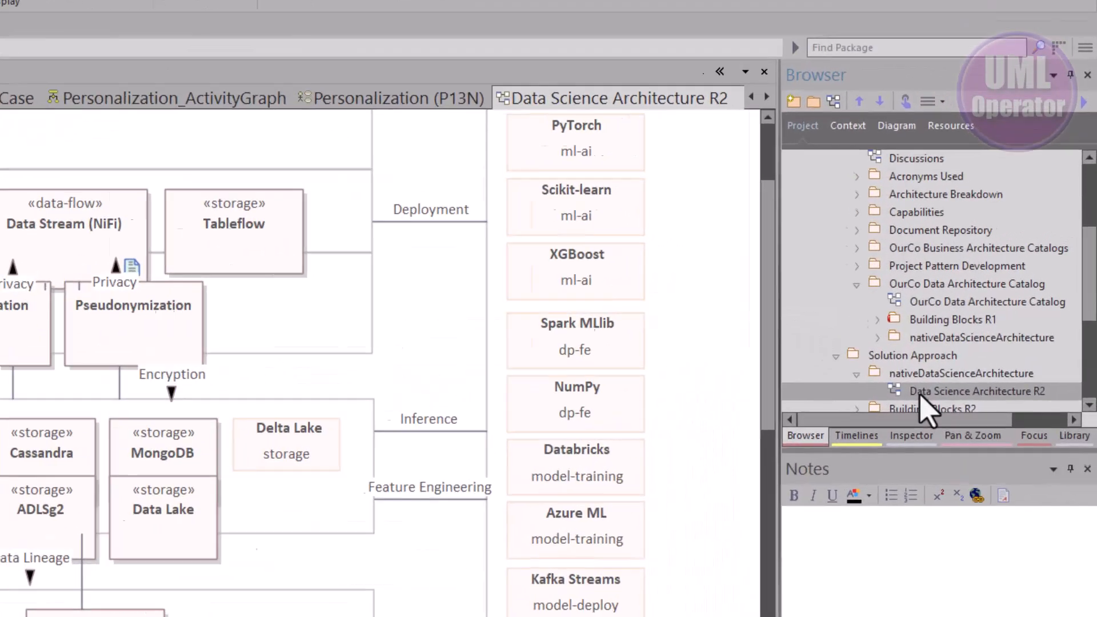
{"action": "key", "text": "F2"}
{"action": "key", "text": "ctrl+c"}
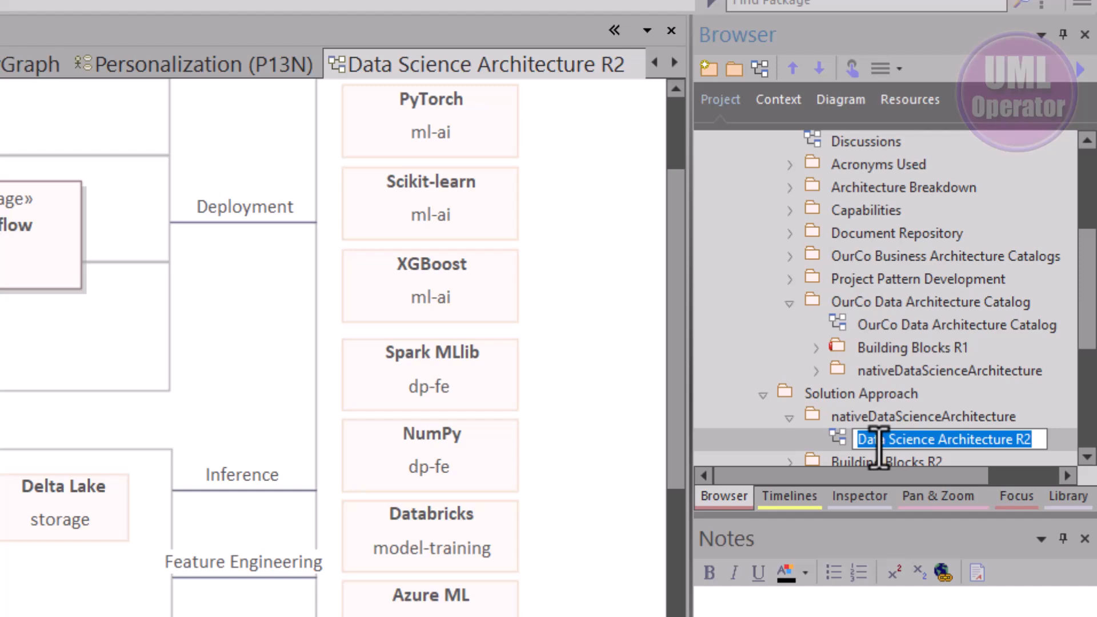
{"action": "left_click", "coordinate": [873, 418]}
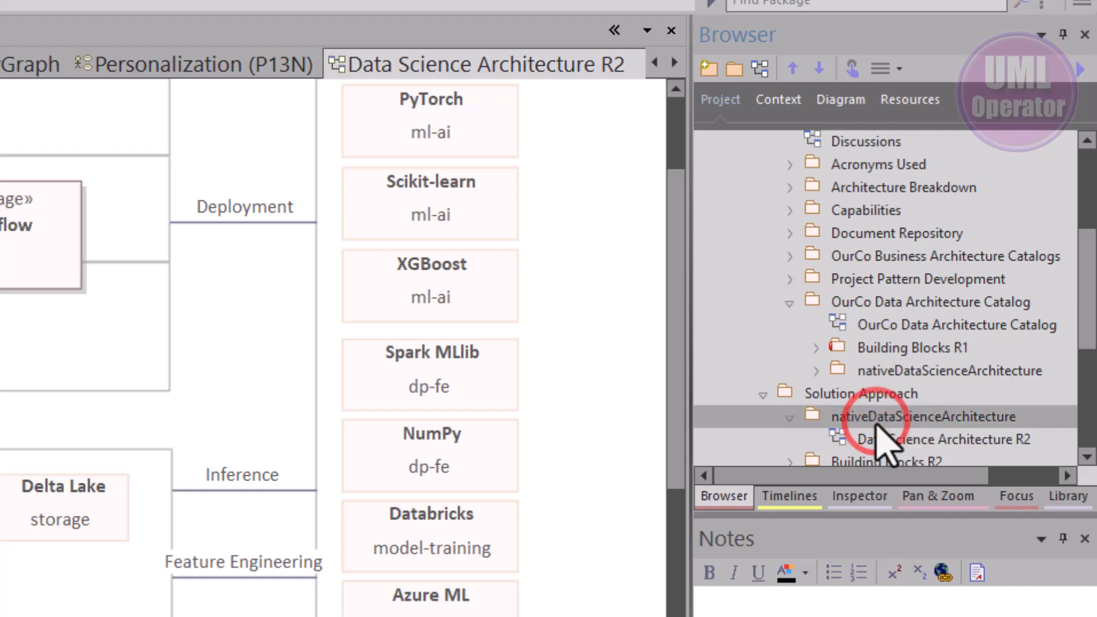
{"action": "key", "text": "F2"}
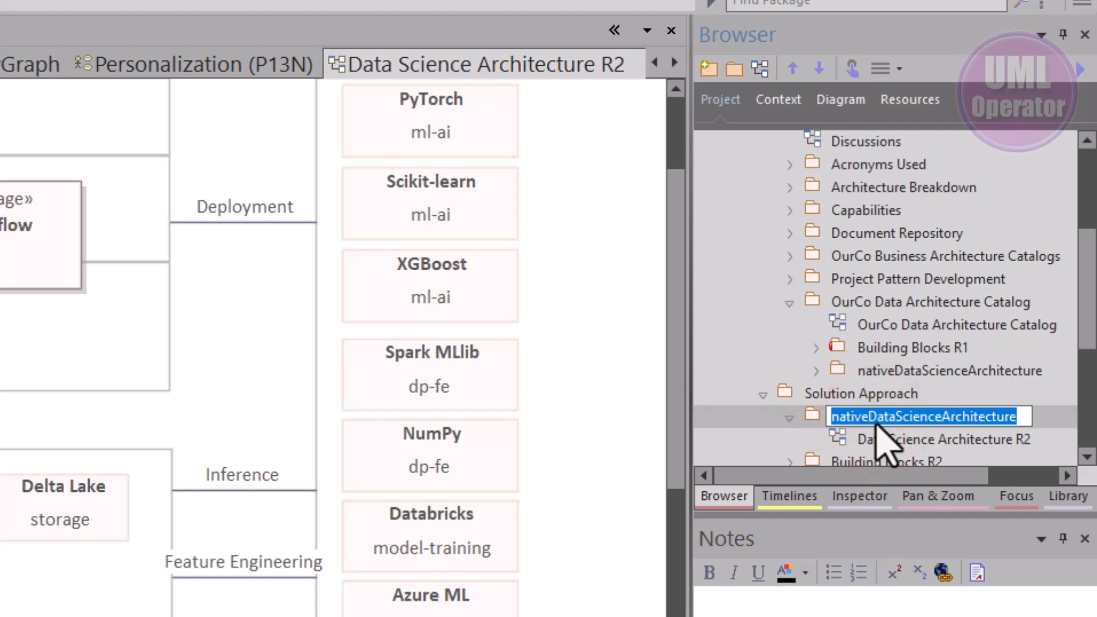
{"action": "key", "text": "ctrl+v"}
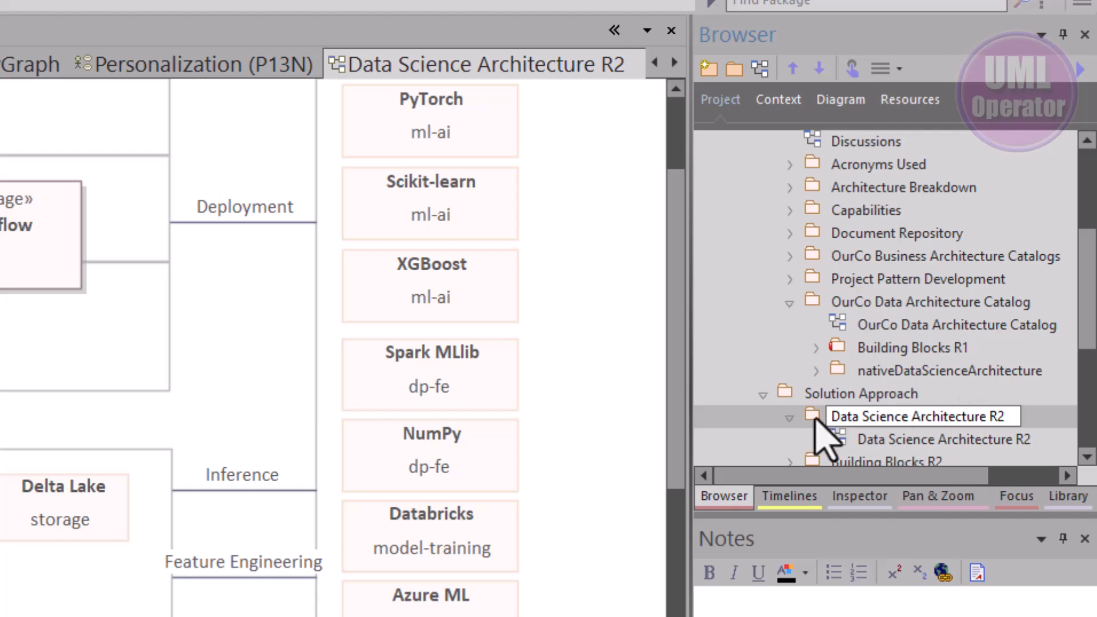
{"action": "left_click", "coordinate": [811, 417]}
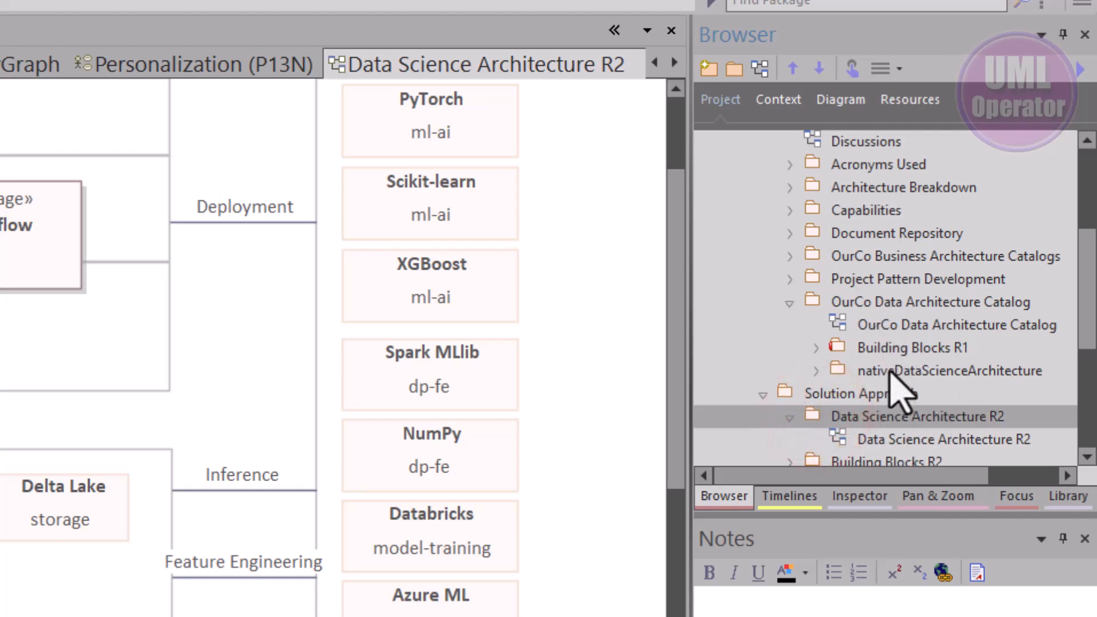
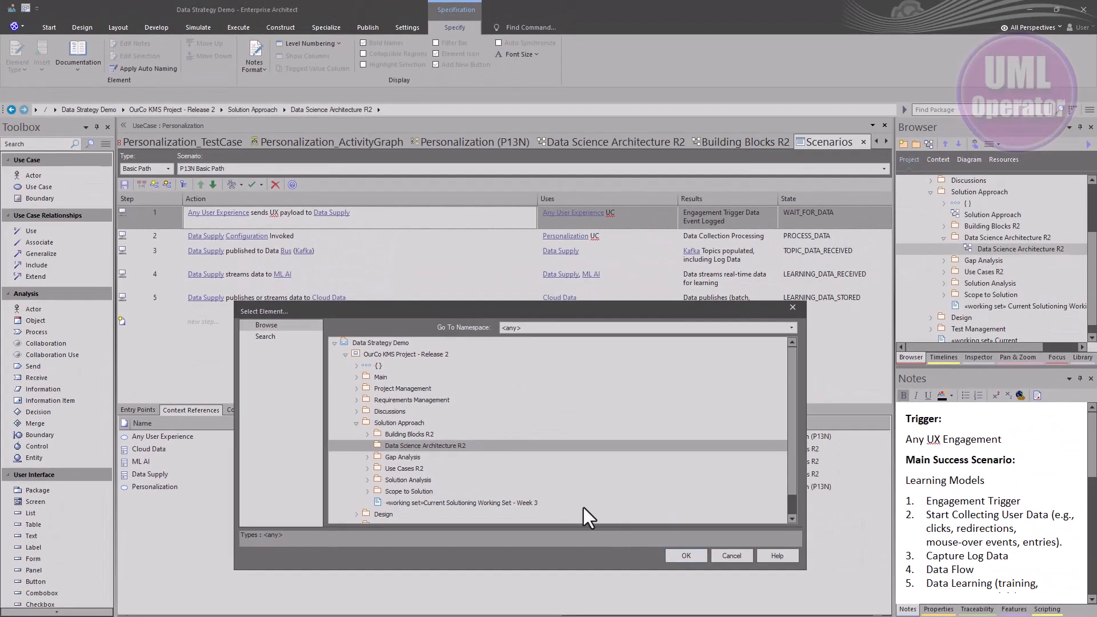
Clone the Data Bus (Kafka) element in the Data Science Architecture R2 diagram as a new version
{"action": "left_click", "coordinate": [736, 555]}
{"action": "left_click", "coordinate": [632, 141]}
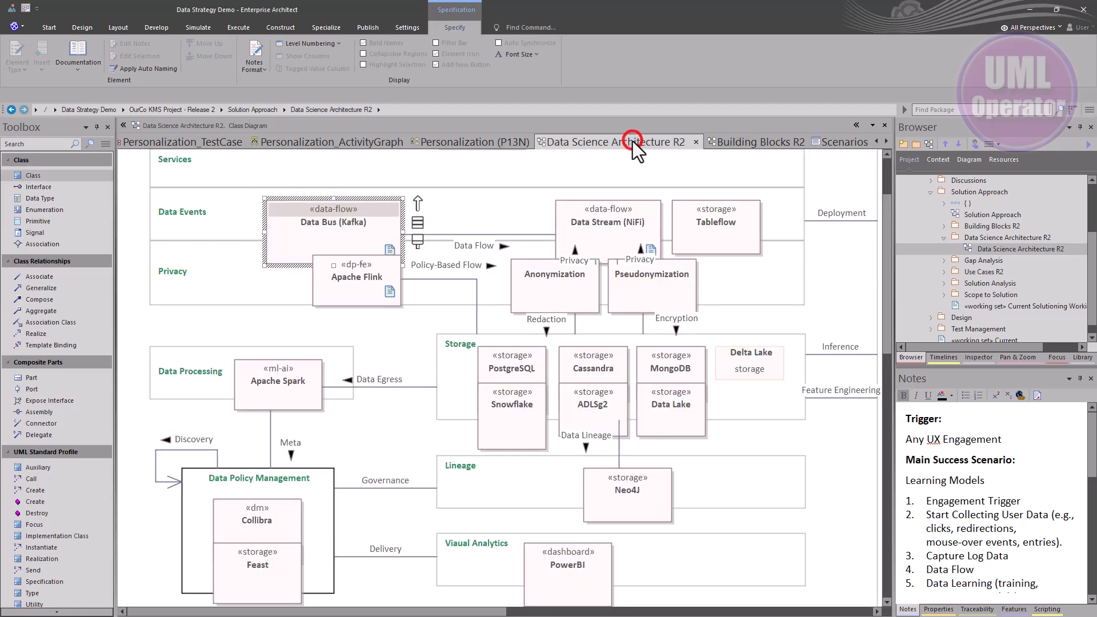
{"action": "left_click", "coordinate": [325, 244]}
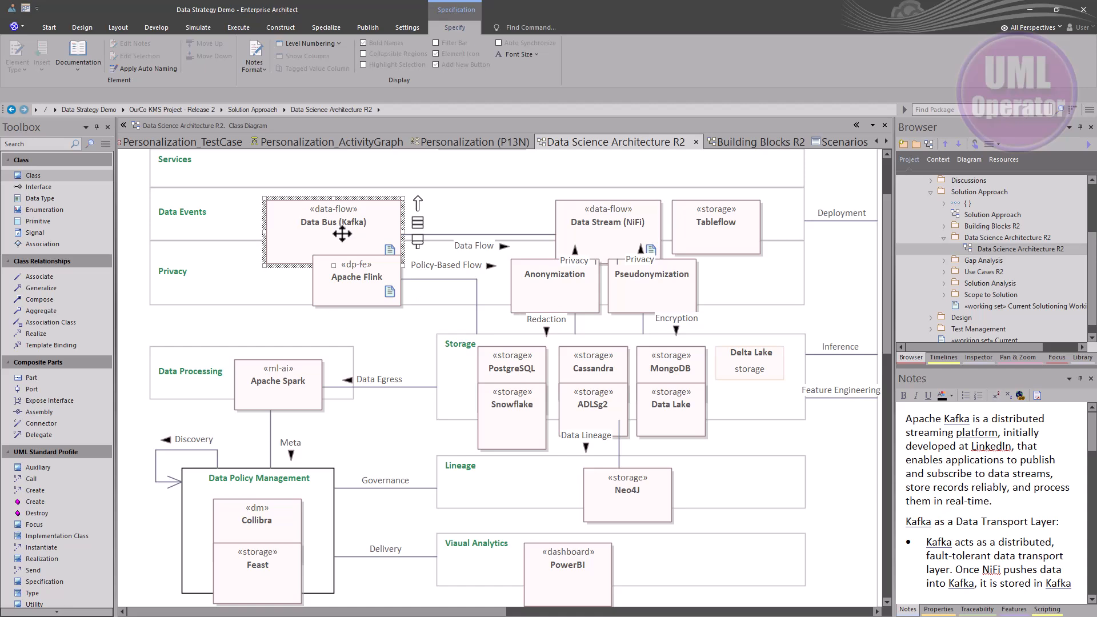
{"action": "right_click", "coordinate": [342, 233]}
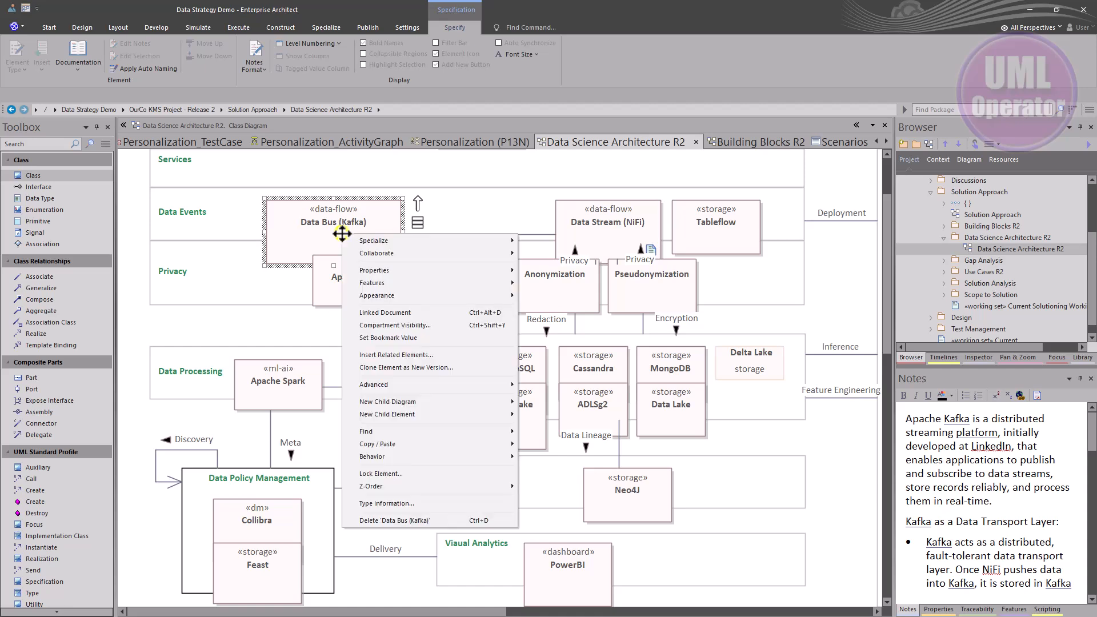
{"action": "left_click", "coordinate": [398, 369]}
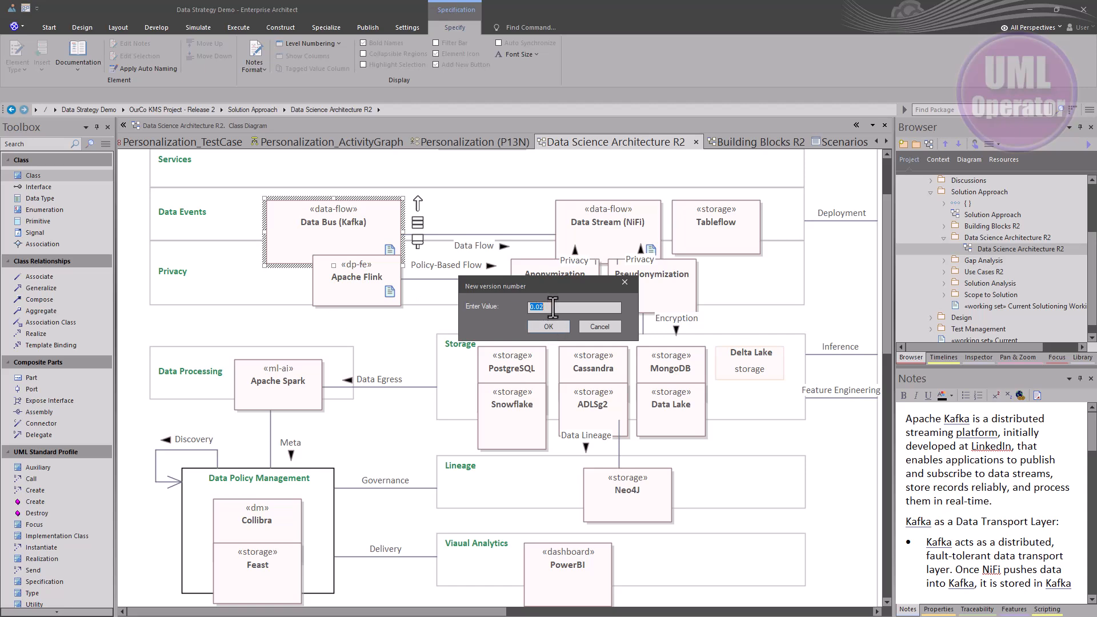
{"action": "left_click", "coordinate": [547, 327]}
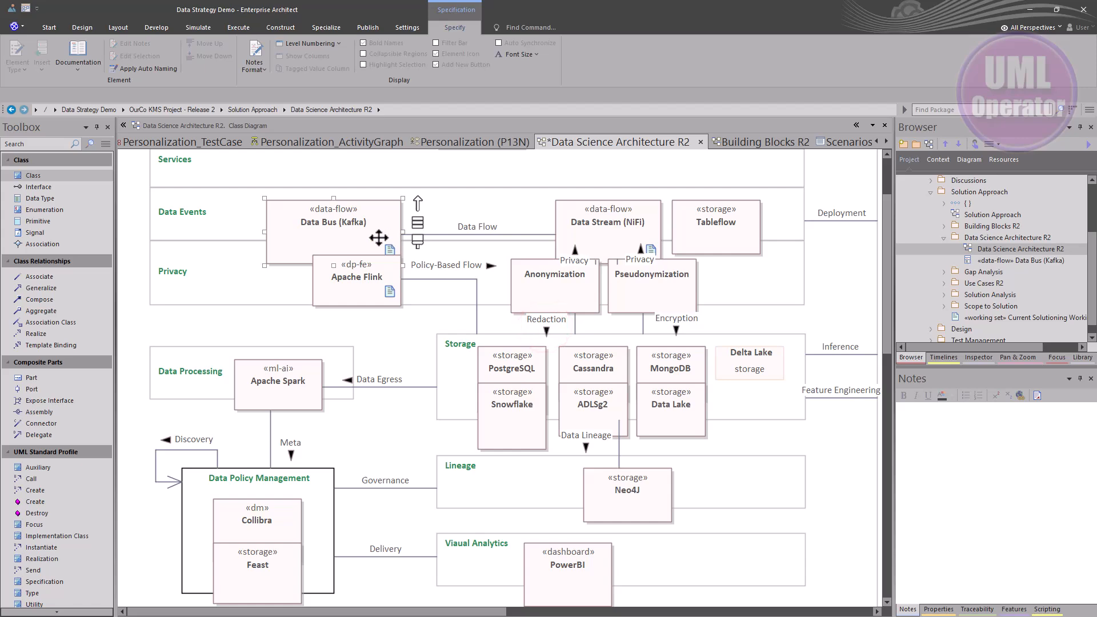
{"action": "left_click", "coordinate": [357, 239]}
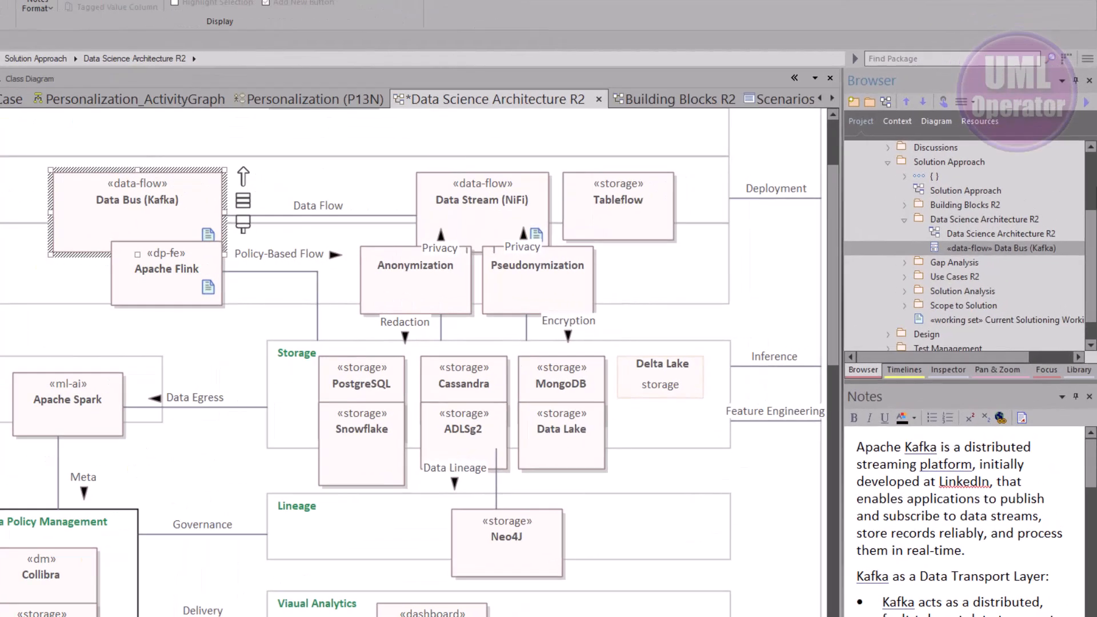
{"action": "left_click", "coordinate": [1035, 259]}
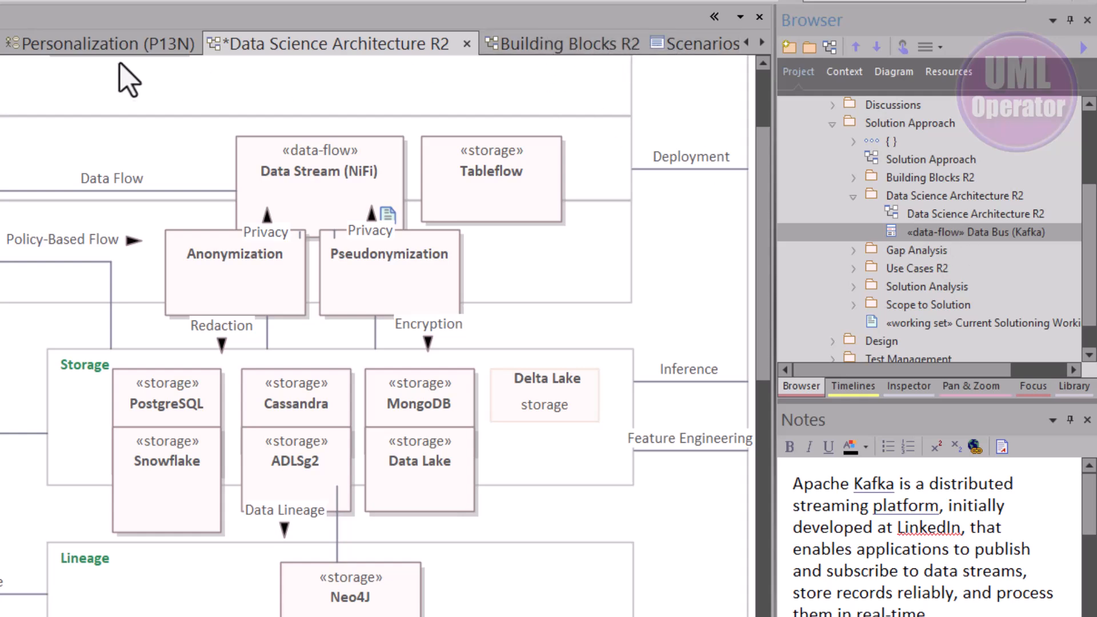
Add the cloned Data Bus (Kafka) element from Data Science Architecture R2 as a context reference of the Personalization use case
{"action": "left_click", "coordinate": [115, 46]}
{"action": "left_click", "coordinate": [136, 170]}
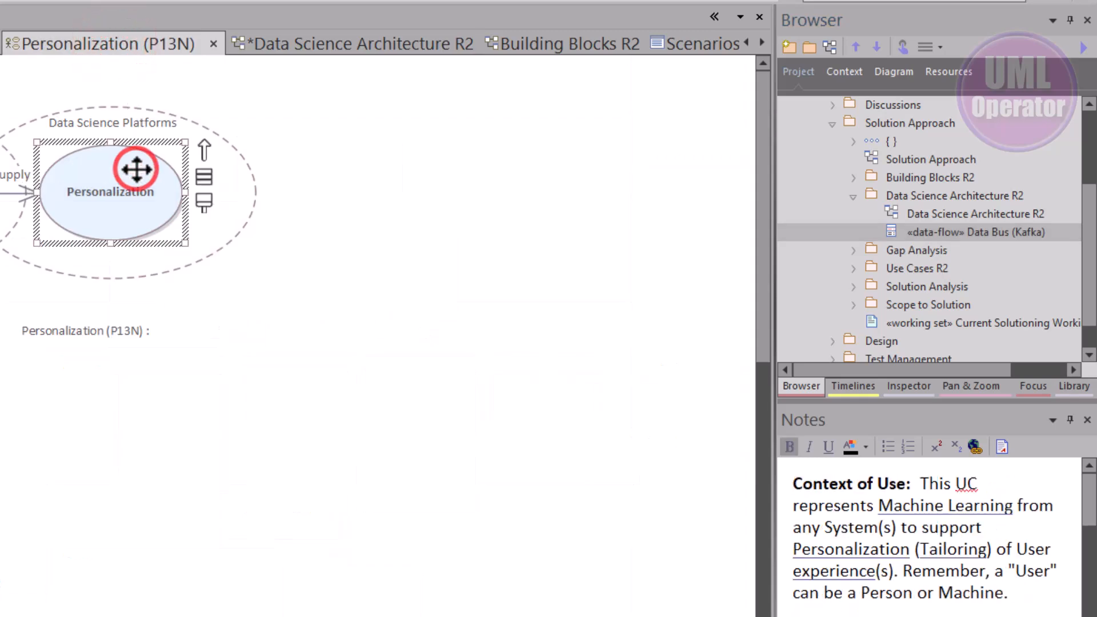
{"action": "left_click", "coordinate": [705, 46]}
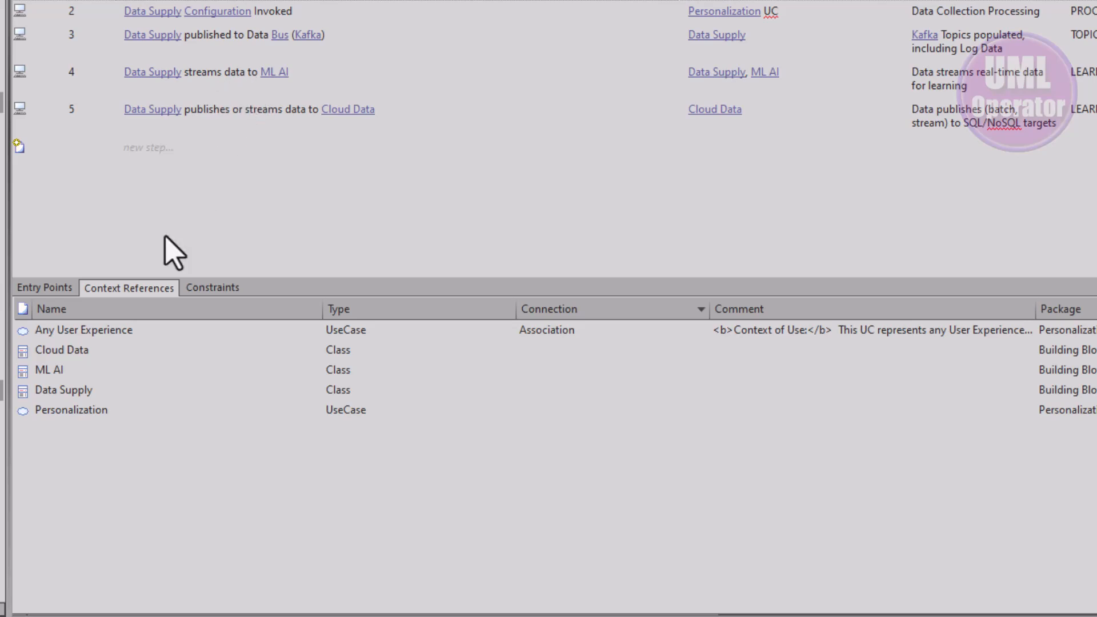
{"action": "right_click", "coordinate": [171, 444]}
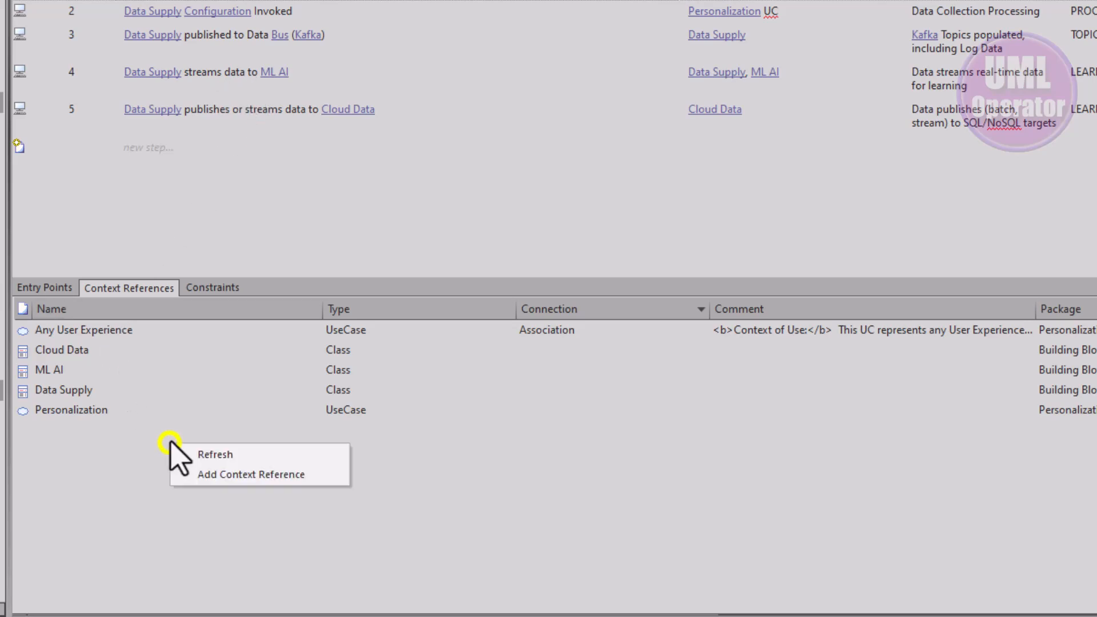
{"action": "left_click", "coordinate": [216, 475]}
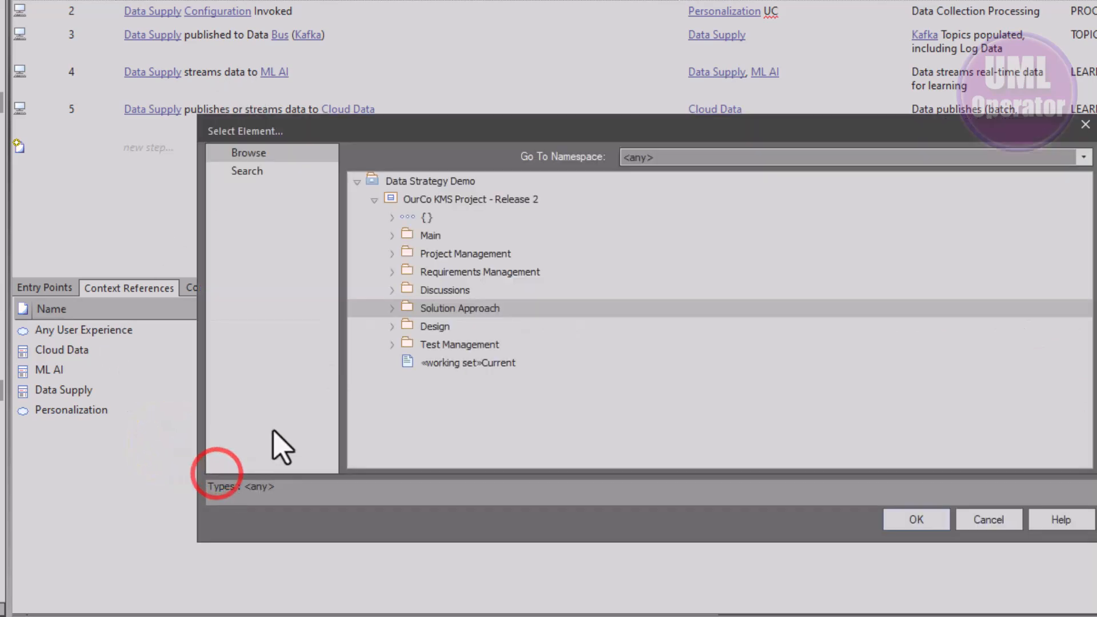
{"action": "left_click", "coordinate": [394, 310]}
{"action": "left_click", "coordinate": [409, 344]}
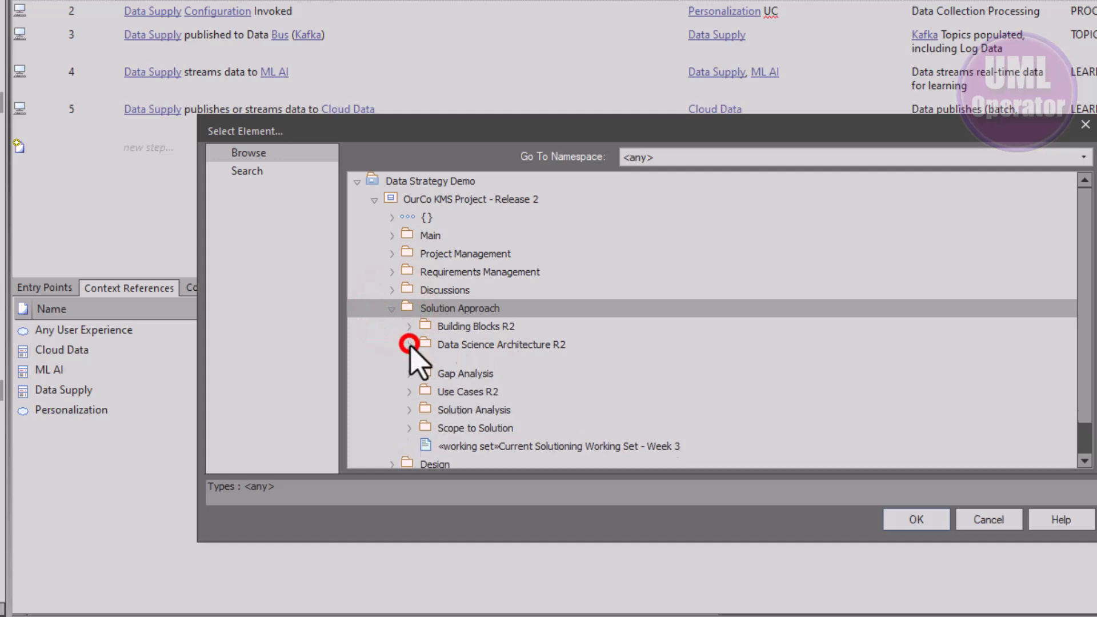
{"action": "left_click", "coordinate": [469, 363]}
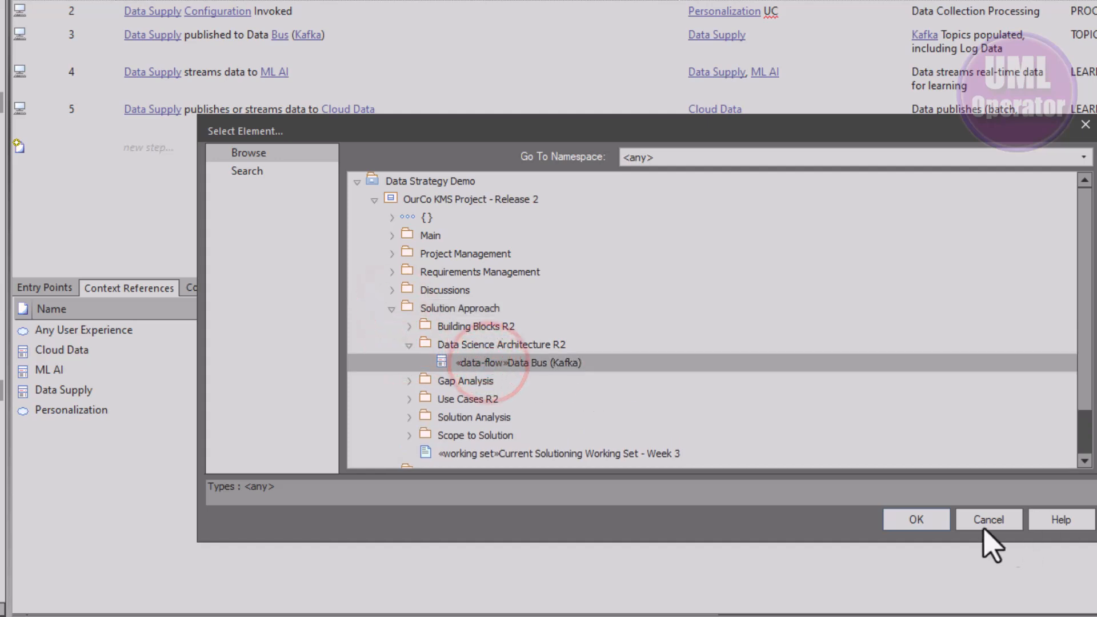
{"action": "left_click", "coordinate": [927, 522]}
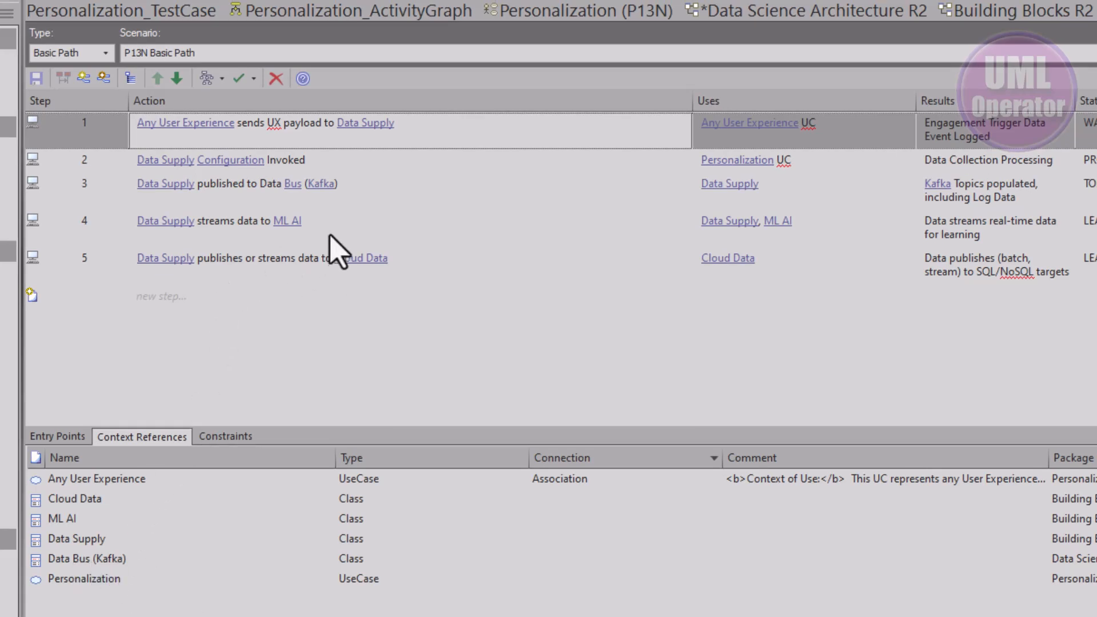
Link the Data Bus (Kafka) text in scenario step 3's action to the Data Bus (Kafka) element
{"action": "left_click", "coordinate": [269, 186]}
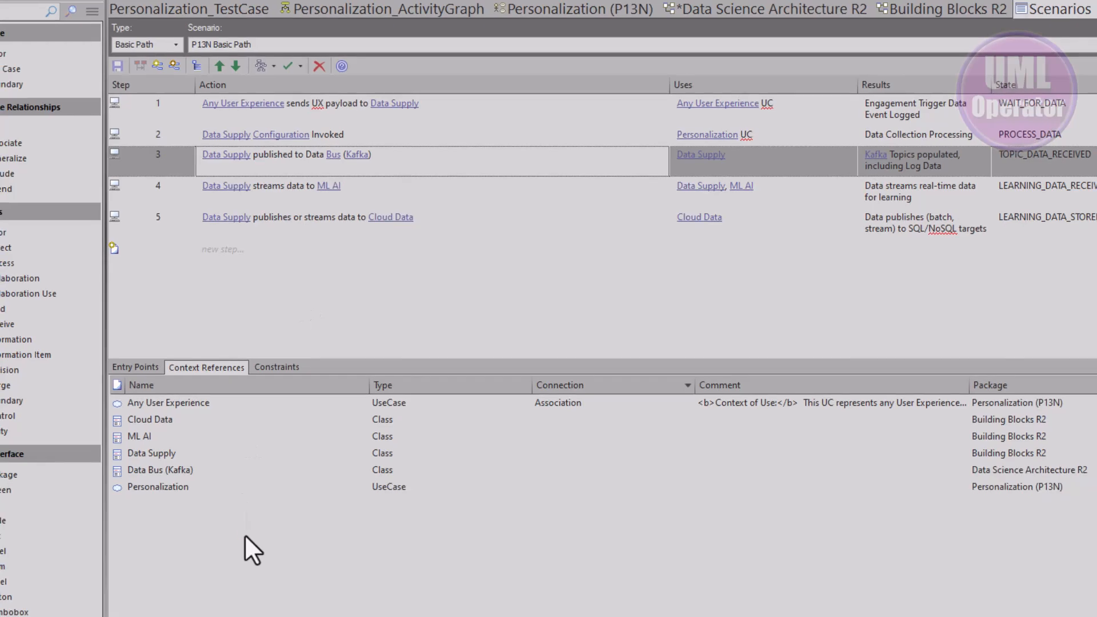
{"action": "right_click", "coordinate": [193, 616]}
{"action": "left_click", "coordinate": [251, 554]}
{"action": "mouse_move", "coordinate": [311, 162]}
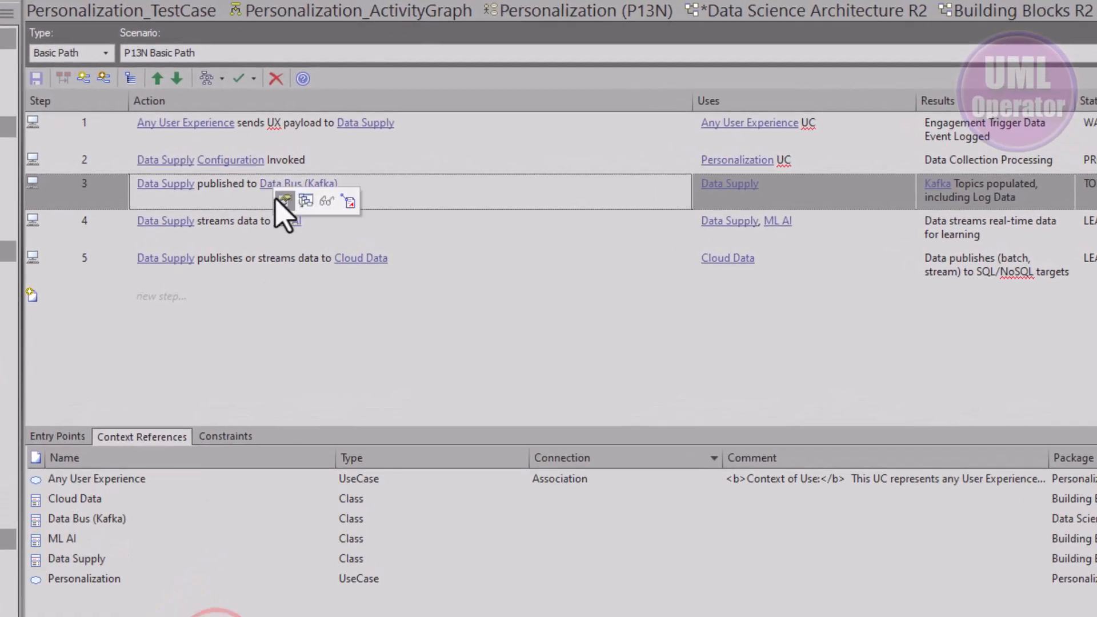
{"action": "left_click", "coordinate": [268, 180]}
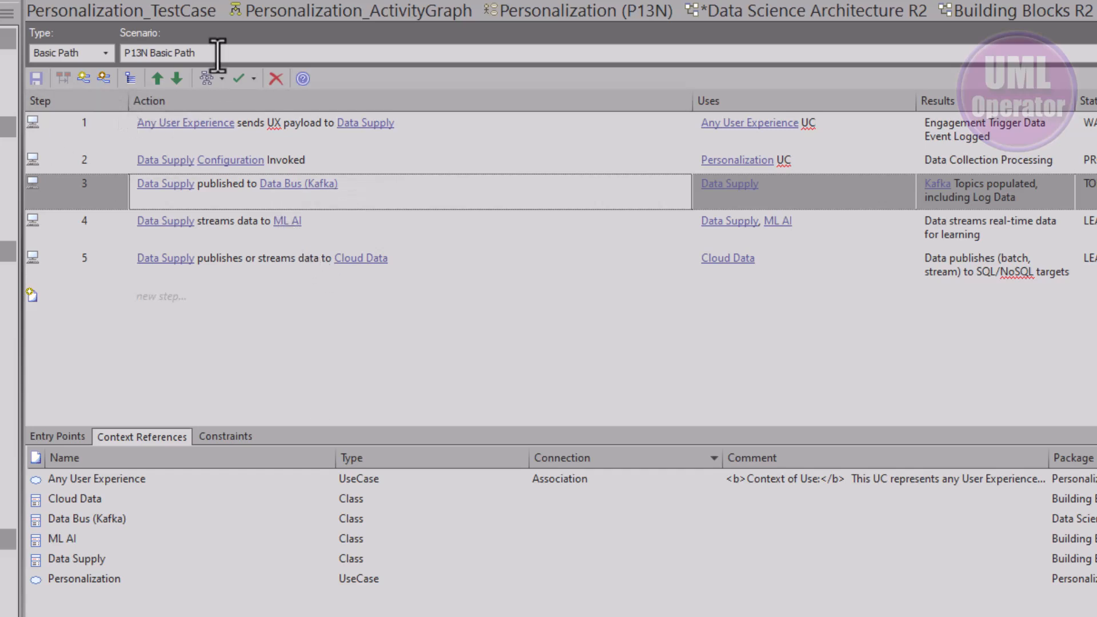
Generate a sequence diagram from the P13N Basic Path scenario
{"action": "left_click", "coordinate": [222, 79]}
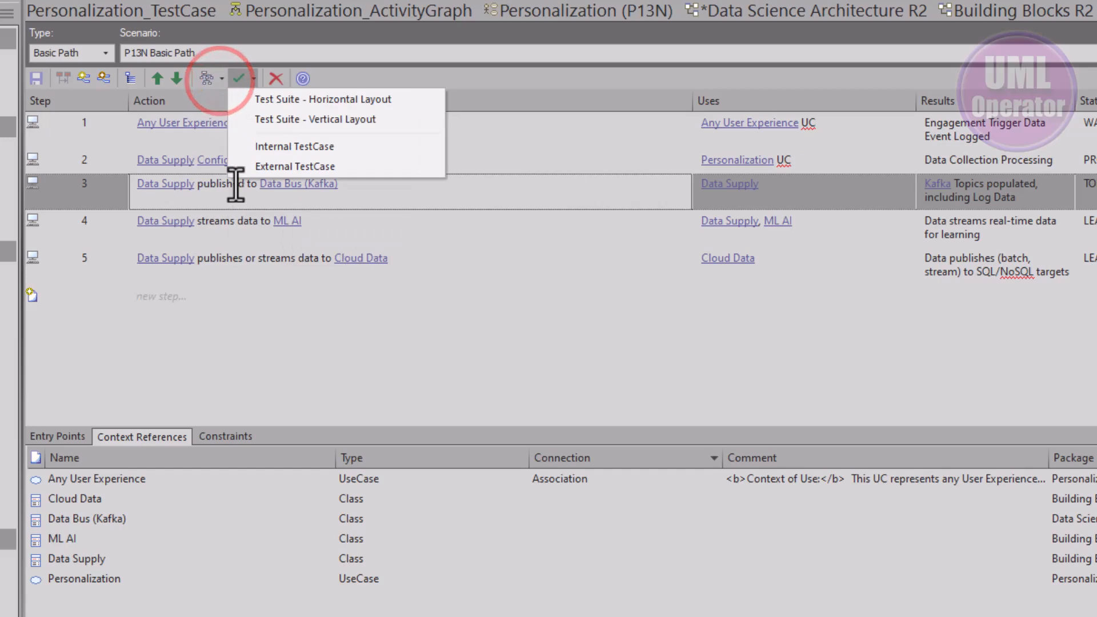
{"action": "left_click", "coordinate": [233, 228]}
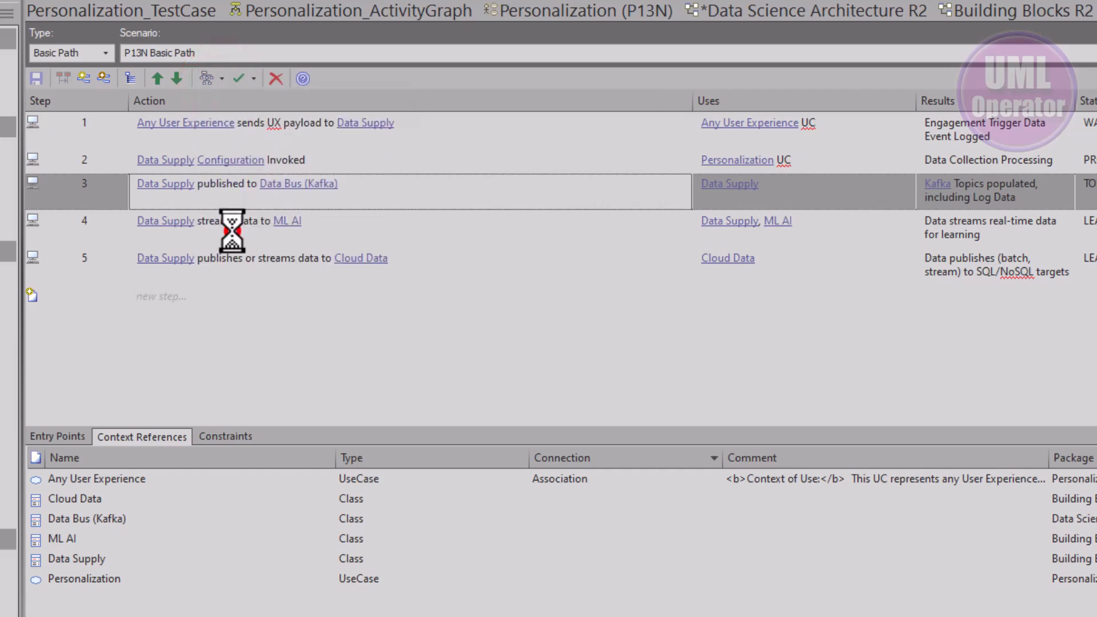
{"action": "left_click", "coordinate": [705, 326]}
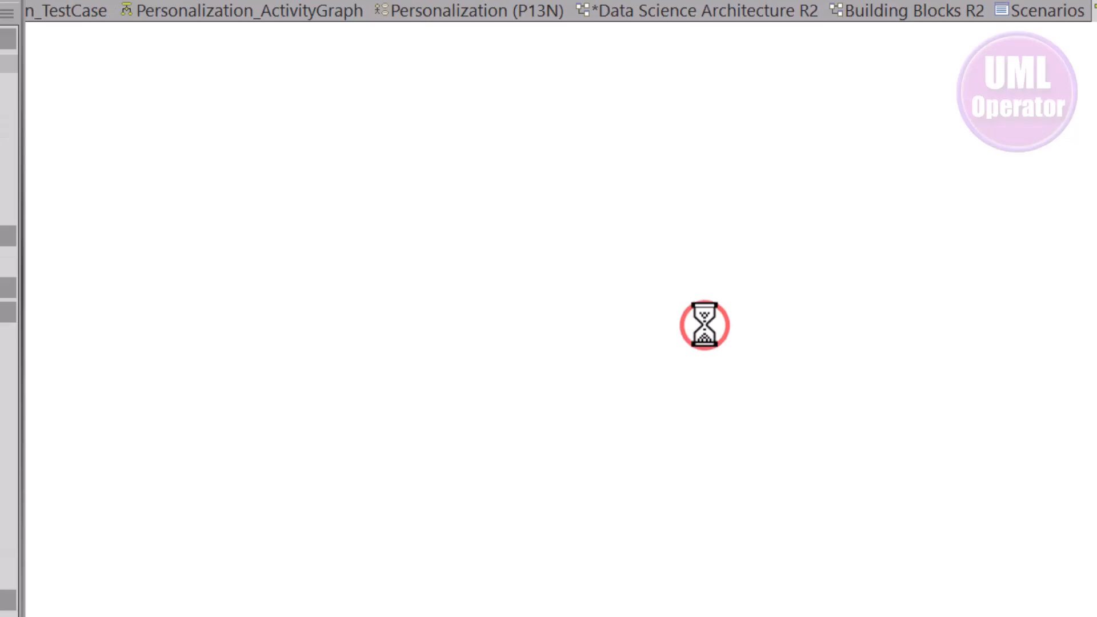
{"action": "left_click", "coordinate": [730, 327]}
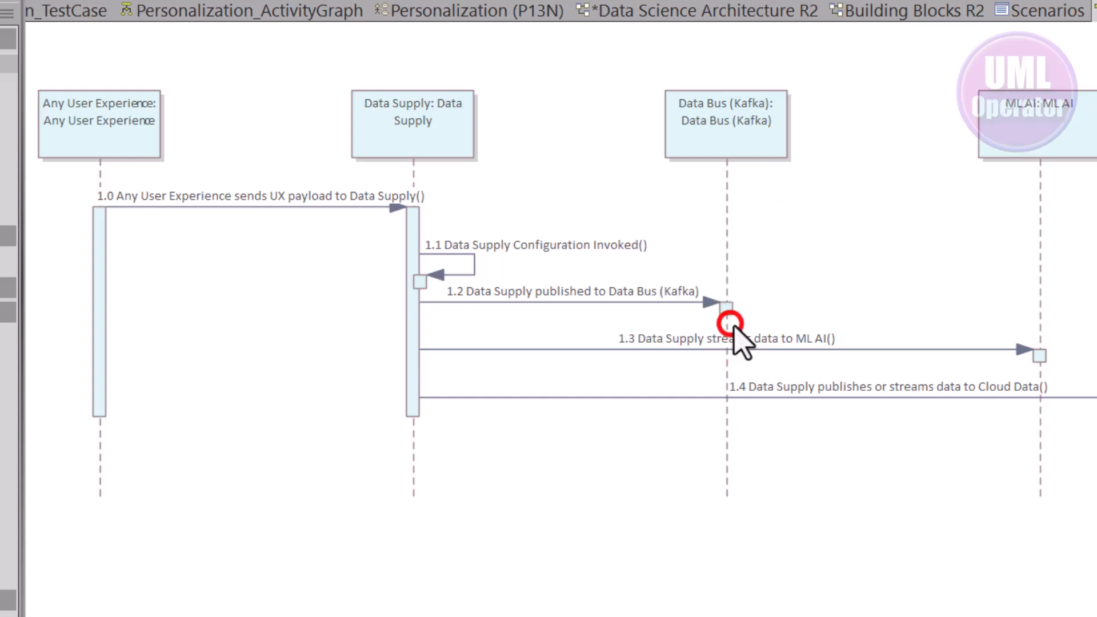
Draw a new message from the Data Bus (Kafka) lifeline to the ML AI lifeline in the generated sequence diagram
{"action": "left_click", "coordinate": [745, 138]}
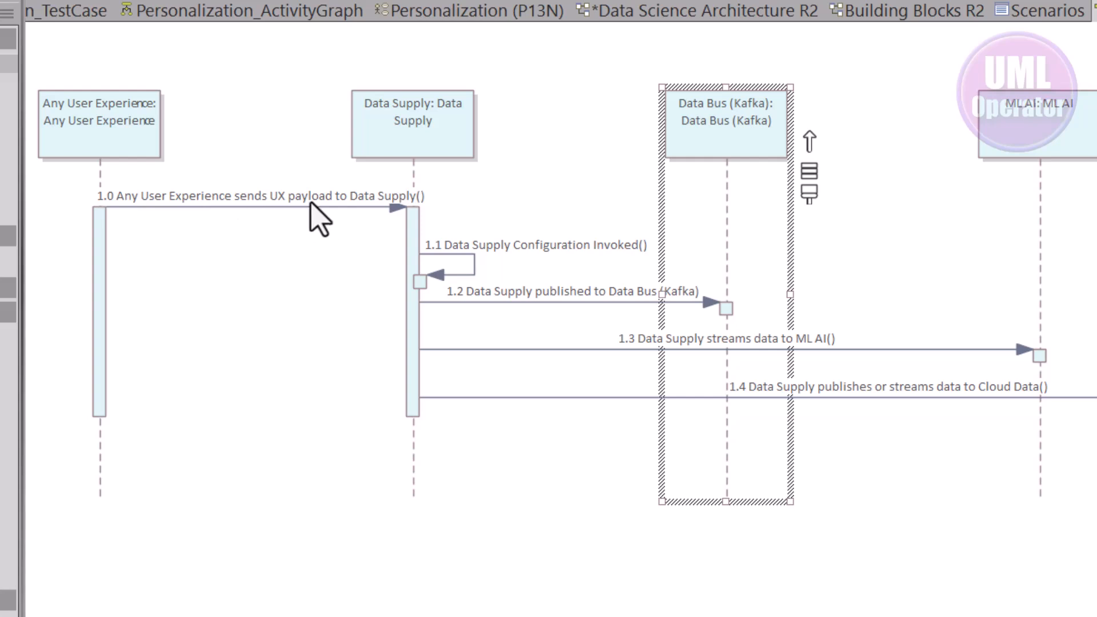
{"action": "left_click", "coordinate": [408, 127]}
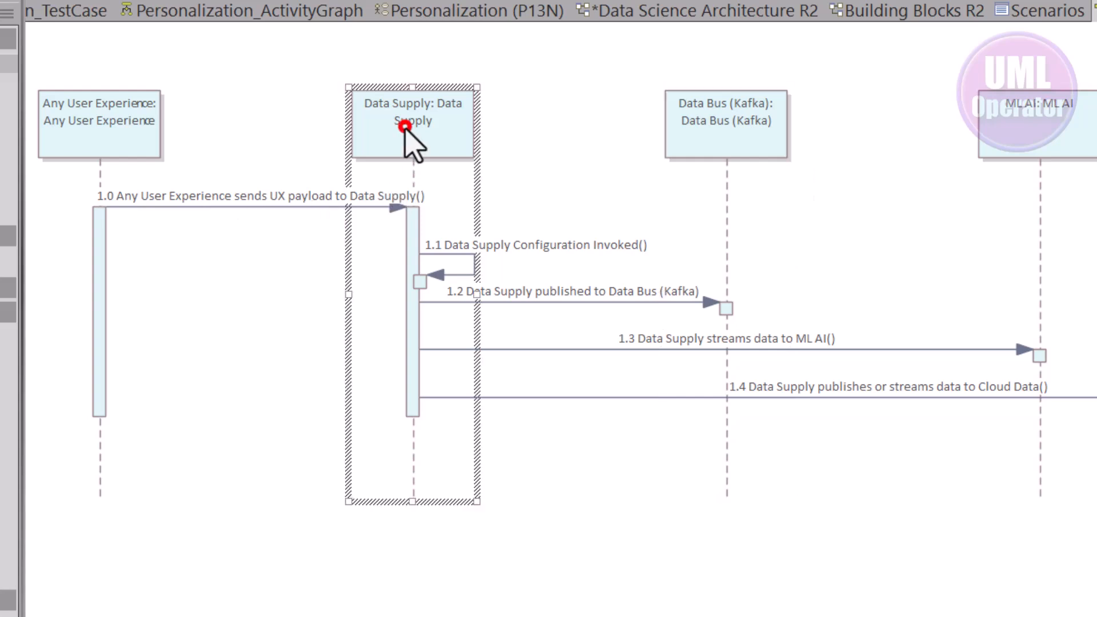
{"action": "left_click", "coordinate": [534, 245]}
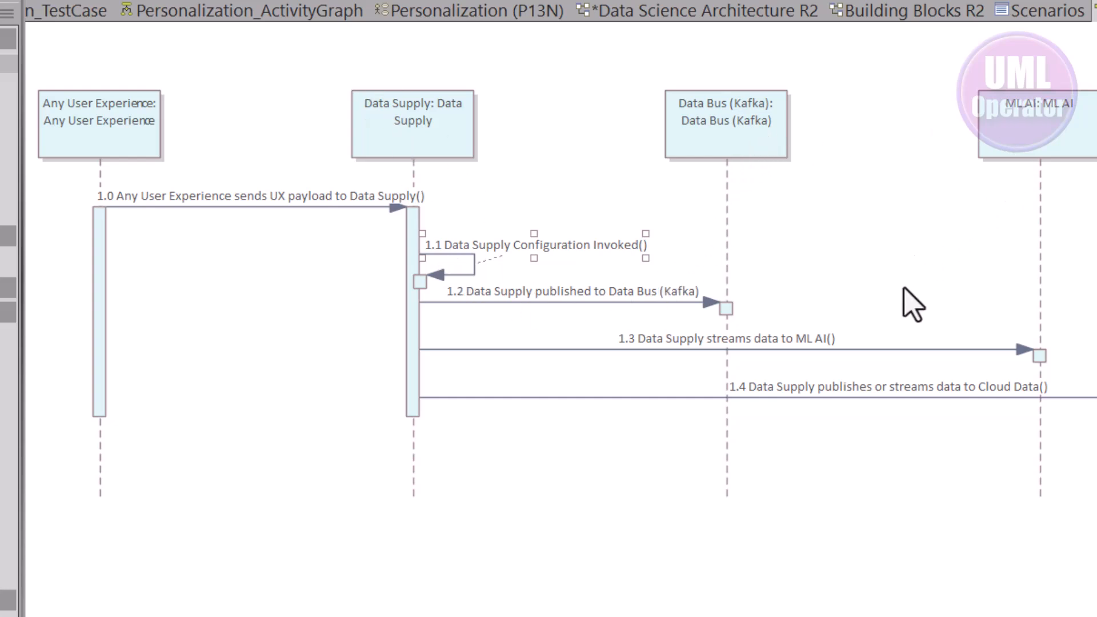
{"action": "left_click", "coordinate": [742, 142]}
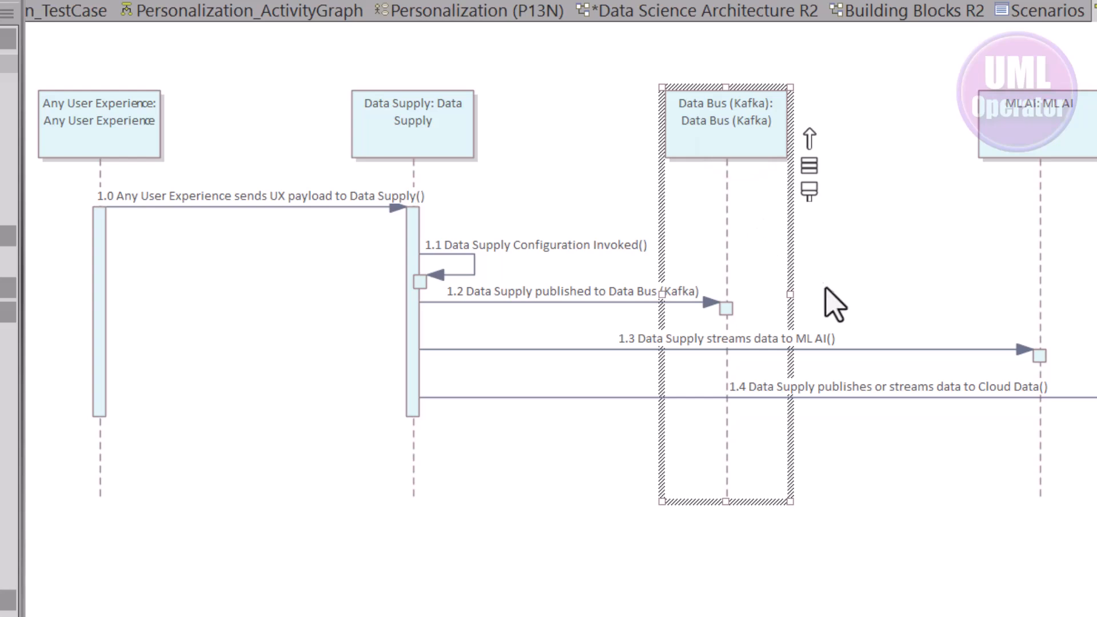
{"action": "left_click", "coordinate": [883, 349]}
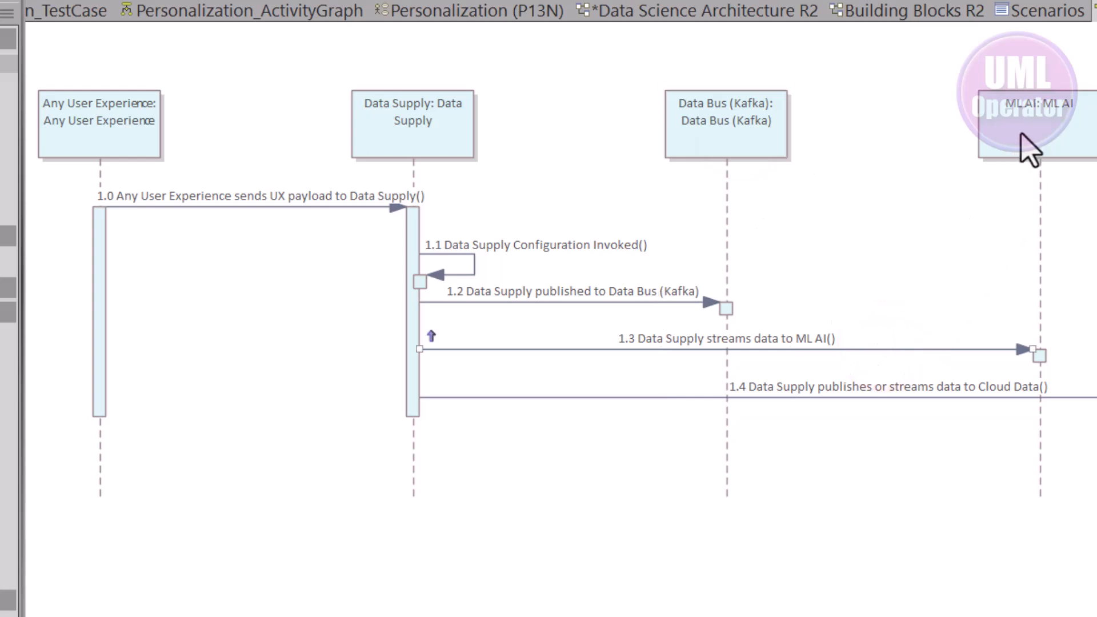
{"action": "left_click", "coordinate": [1039, 140]}
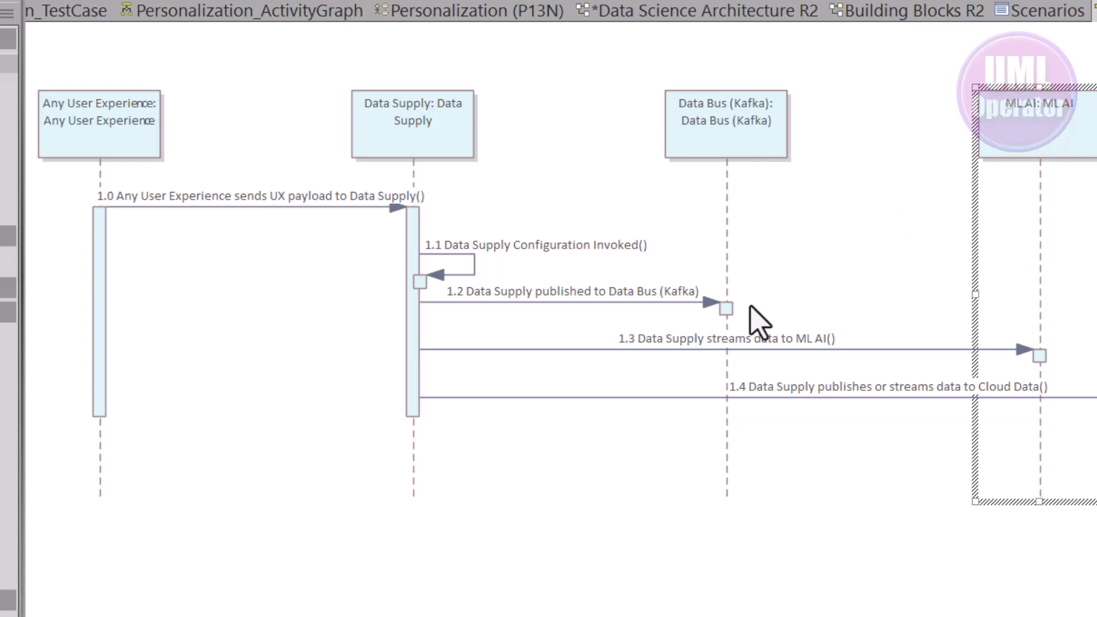
{"action": "left_click", "coordinate": [726, 323]}
{"action": "left_click_drag", "start_coordinate": [810, 323], "coordinate": [1051, 345]}
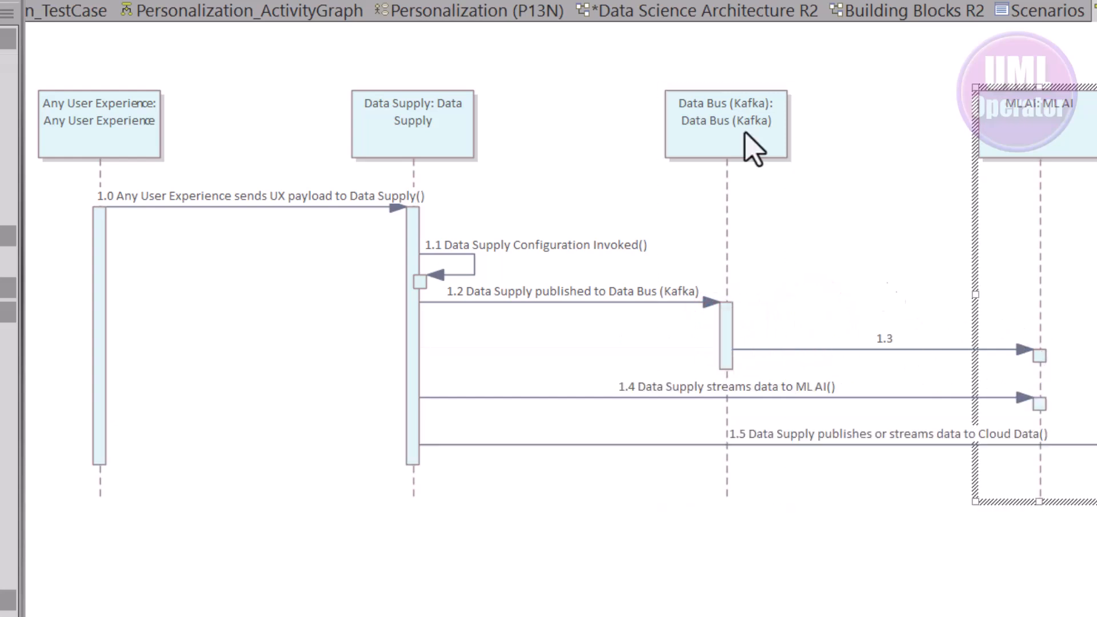
Insert a new empty step above step 4 of the Personalization use case's P13N Basic Path scenario
{"action": "left_click", "coordinate": [1034, 16]}
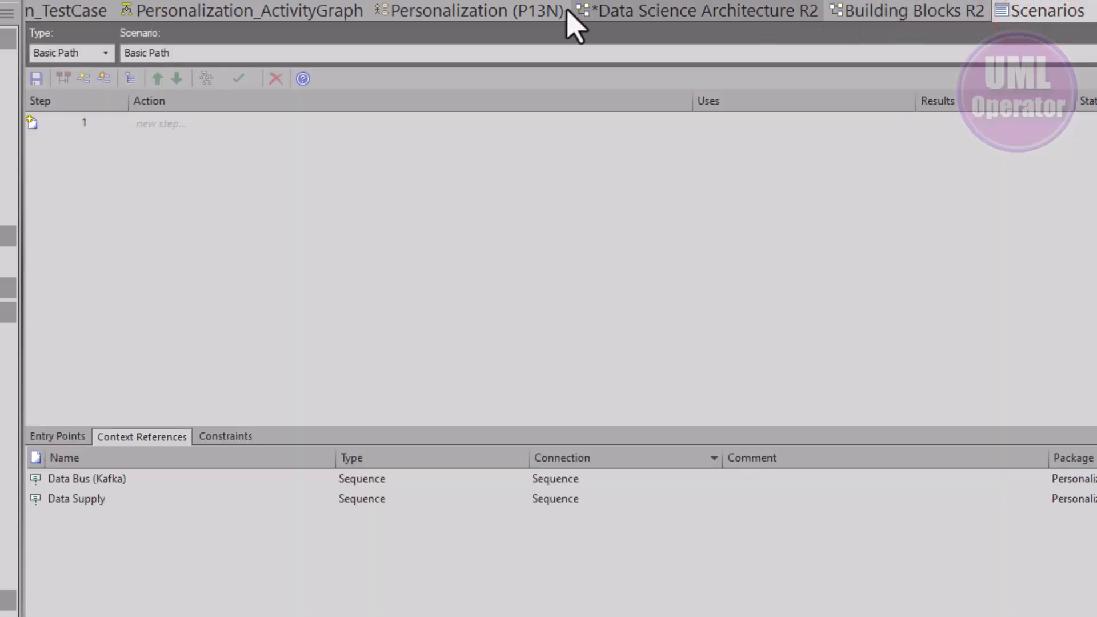
{"action": "left_click", "coordinate": [520, 11]}
{"action": "left_click", "coordinate": [565, 128]}
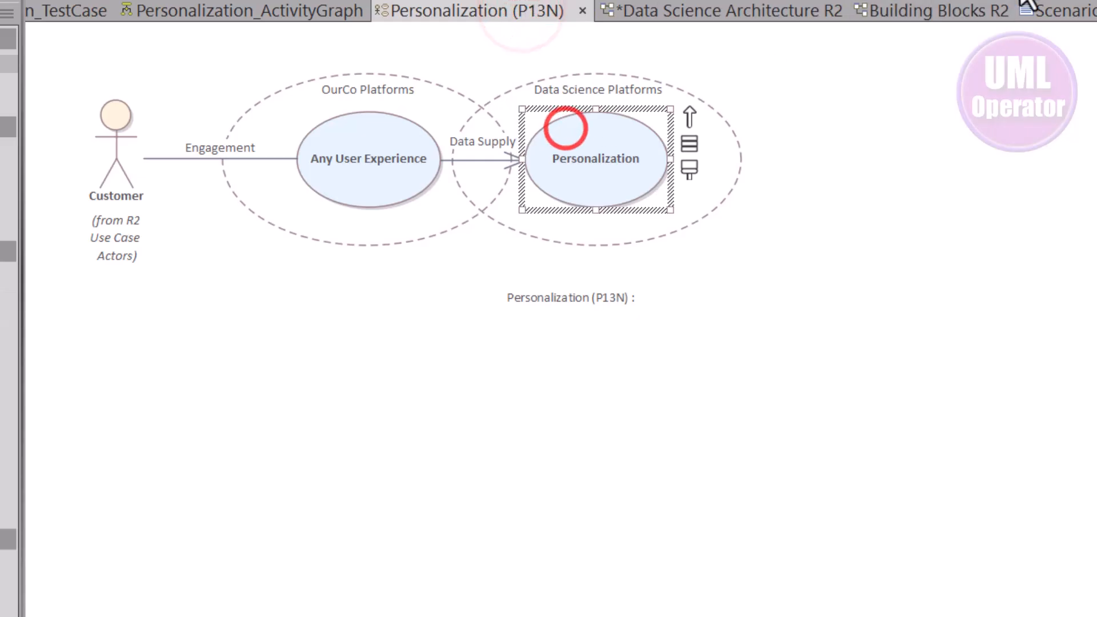
{"action": "left_click", "coordinate": [1073, 12]}
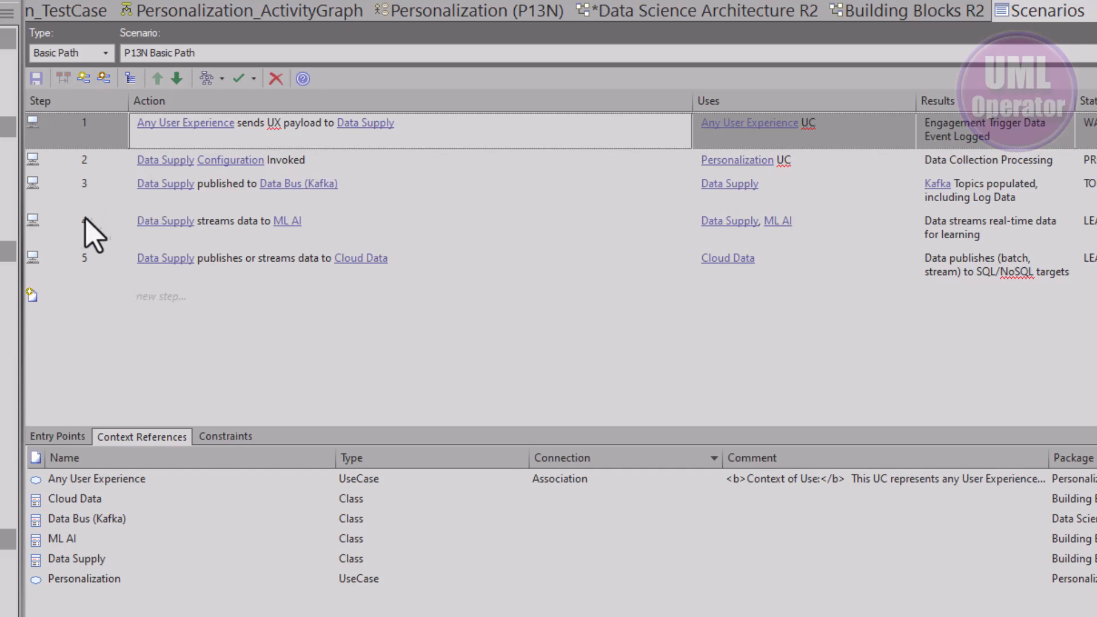
{"action": "right_click", "coordinate": [43, 222]}
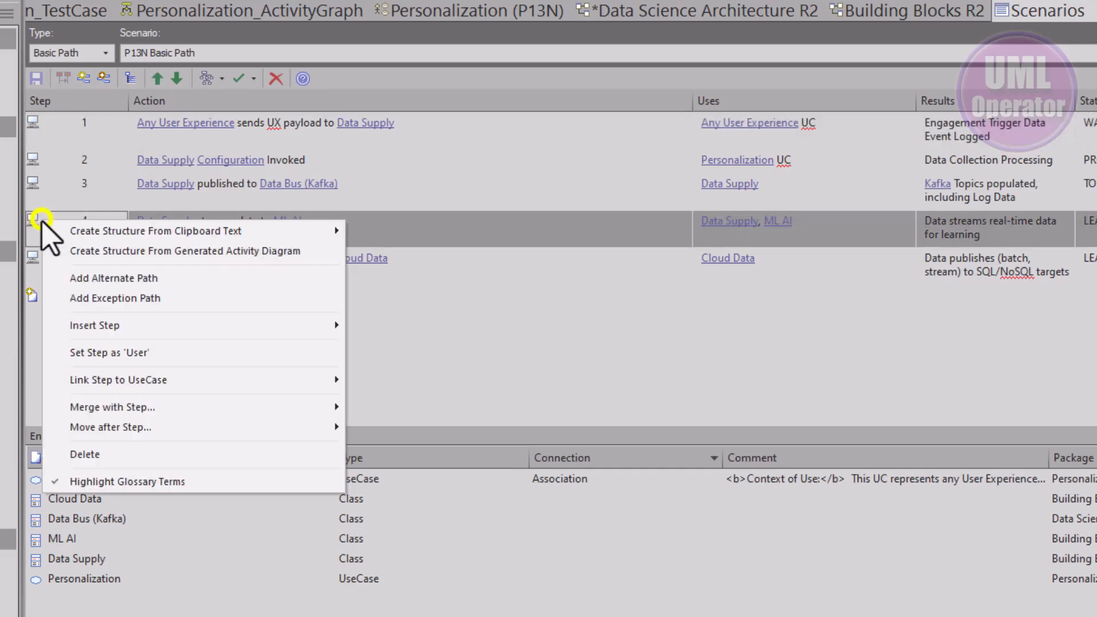
{"action": "mouse_move", "coordinate": [50, 233]}
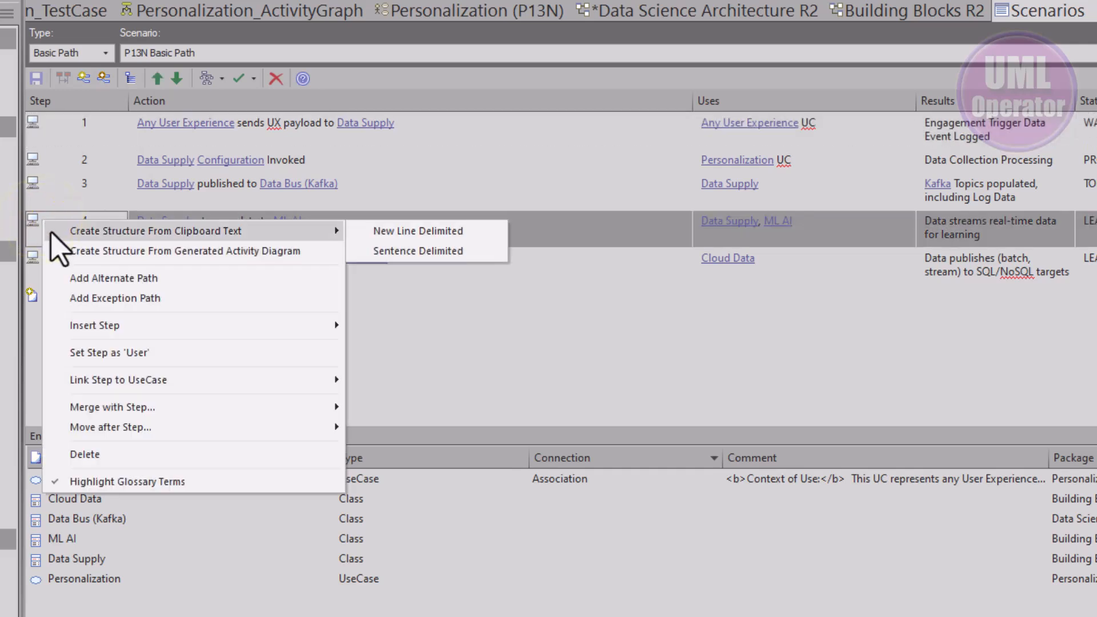
{"action": "mouse_move", "coordinate": [85, 325]}
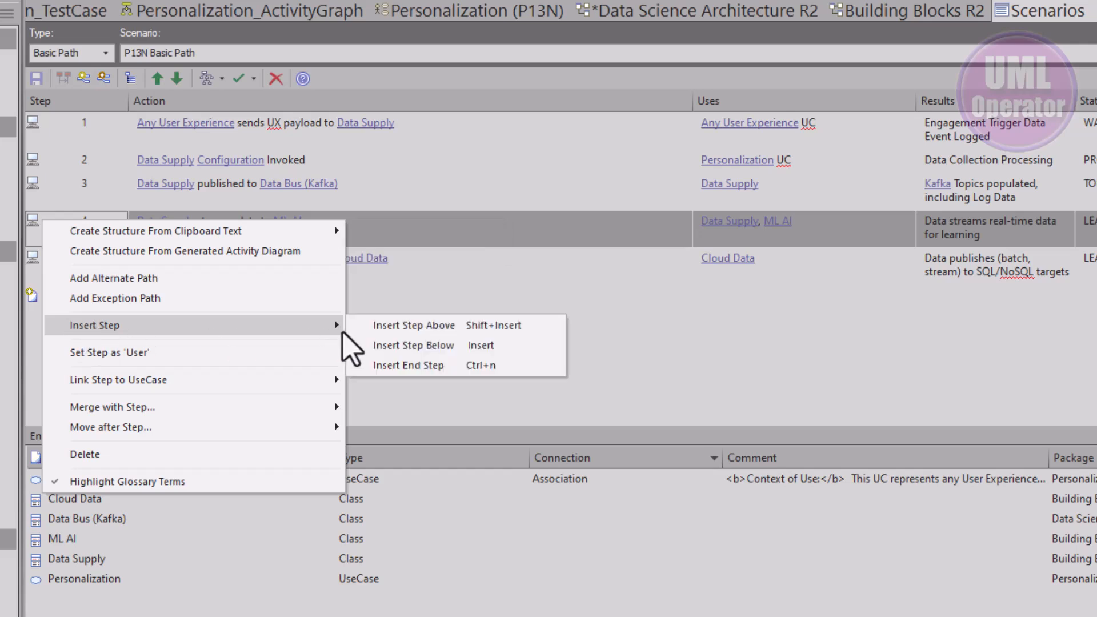
{"action": "left_click", "coordinate": [380, 329]}
{"action": "left_click", "coordinate": [167, 223]}
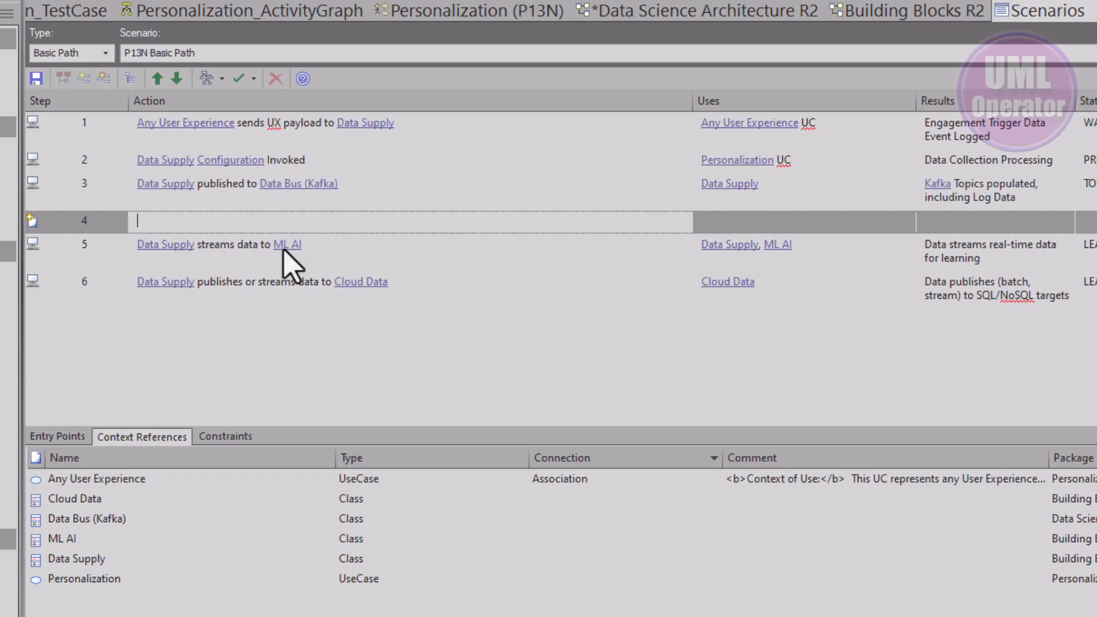
{"action": "left_click", "coordinate": [215, 247]}
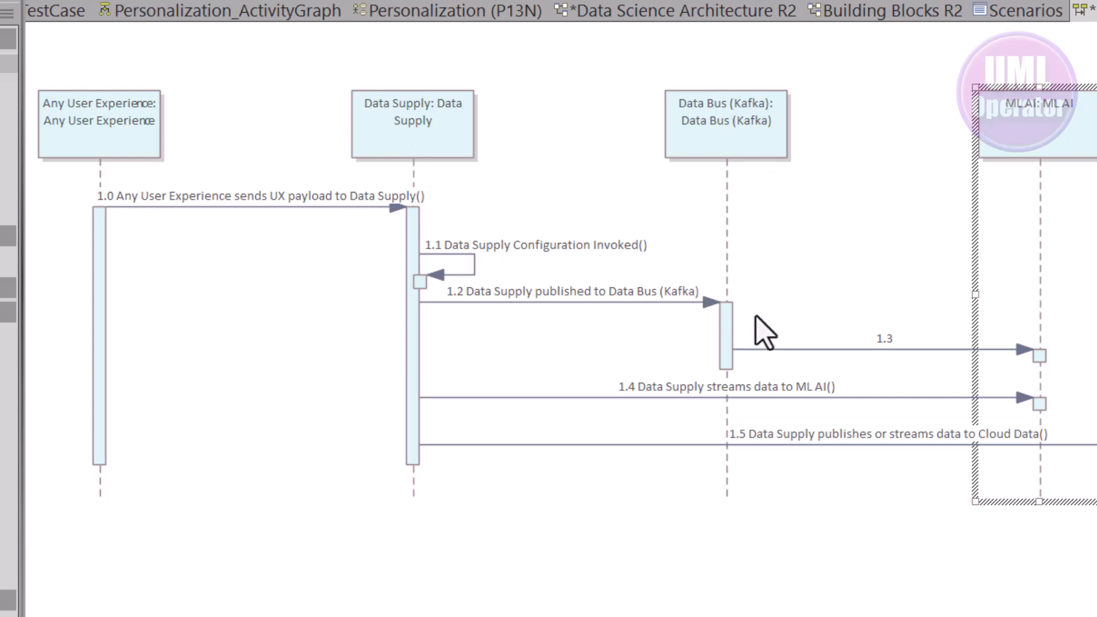
Regenerate the activity diagram from the P13N Basic Path scenario, synchronizing elements in the existing diagram
{"action": "left_click", "coordinate": [755, 265]}
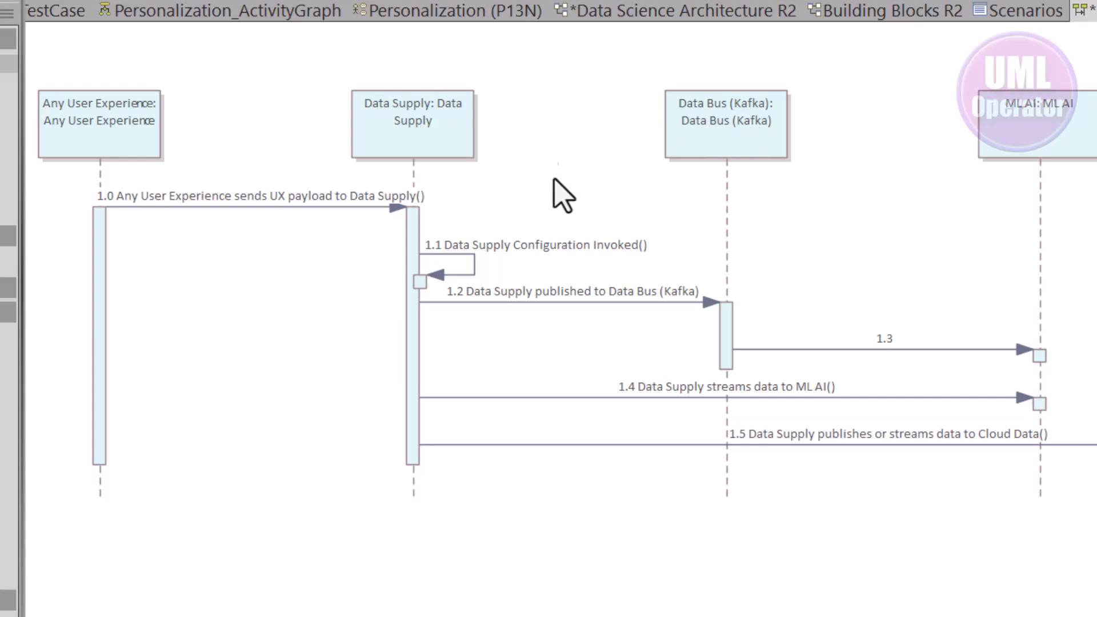
{"action": "left_click", "coordinate": [1025, 10]}
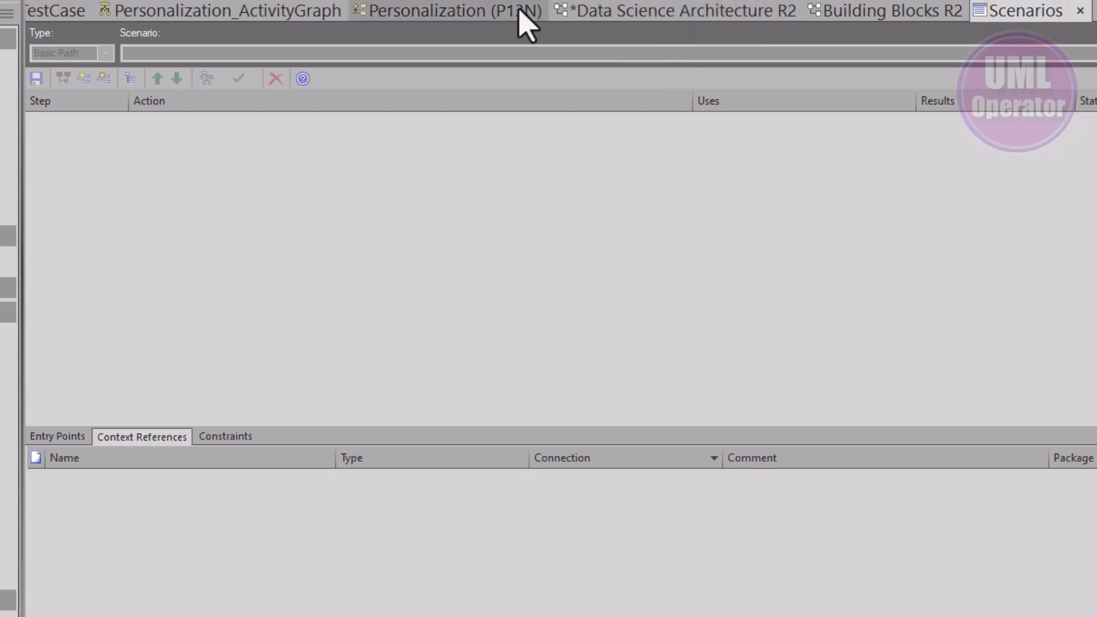
{"action": "left_click", "coordinate": [479, 12]}
{"action": "left_click", "coordinate": [588, 139]}
{"action": "left_click", "coordinate": [1055, 12]}
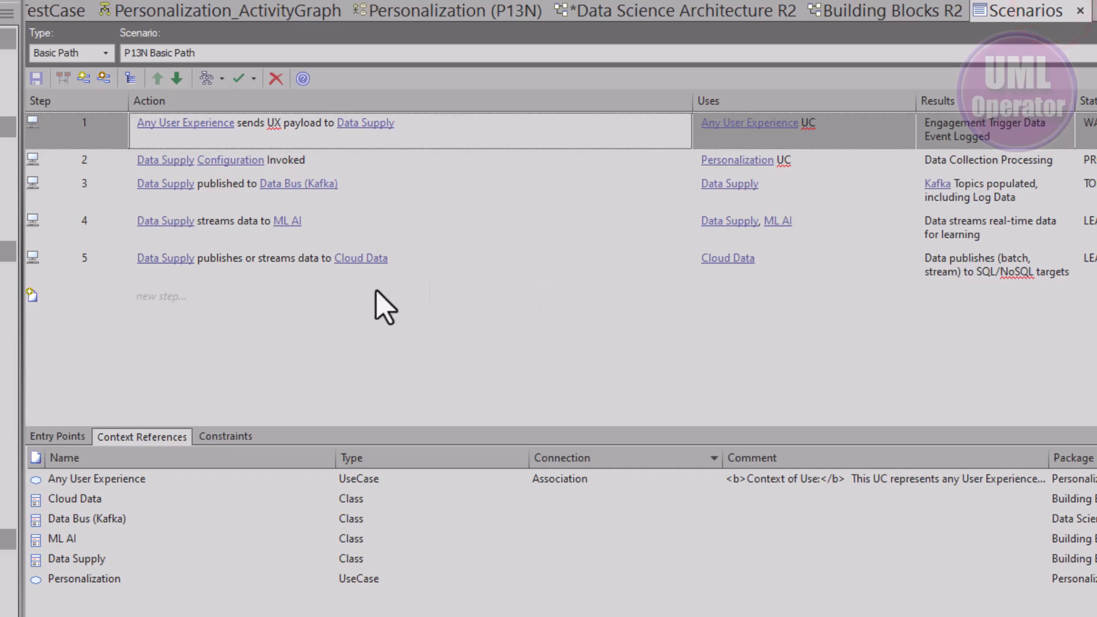
{"action": "left_click", "coordinate": [214, 79]}
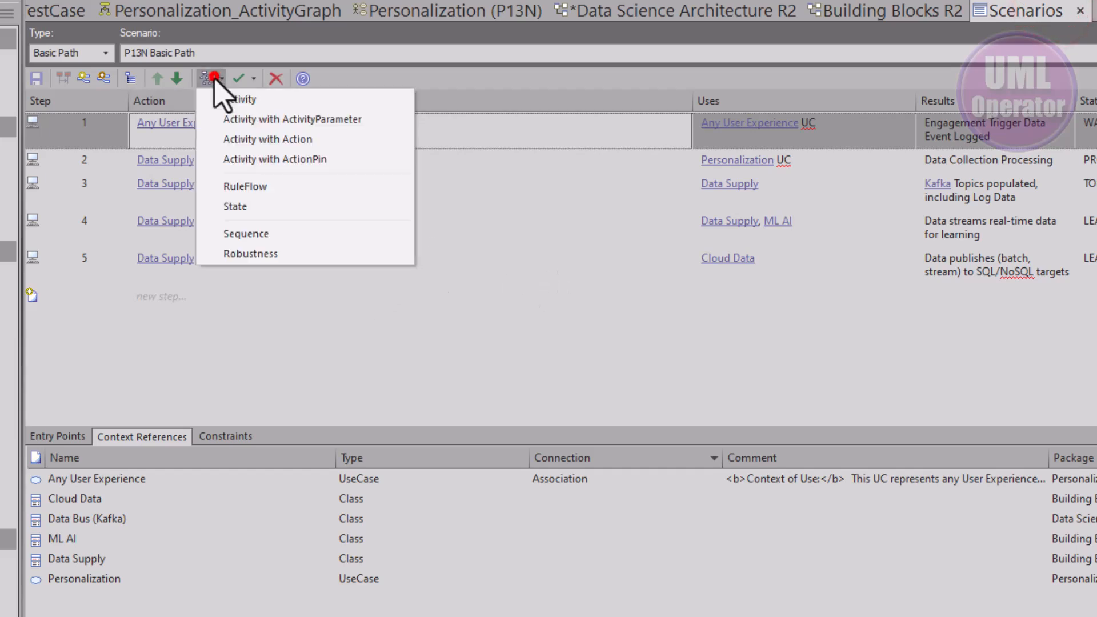
{"action": "left_click", "coordinate": [235, 99]}
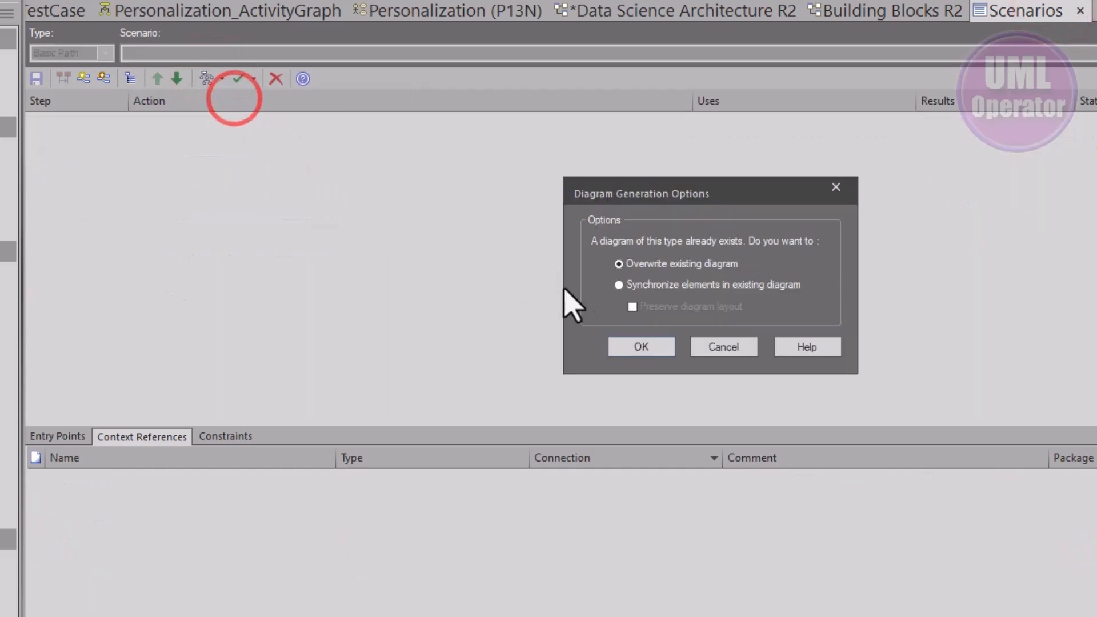
{"action": "left_click", "coordinate": [637, 286]}
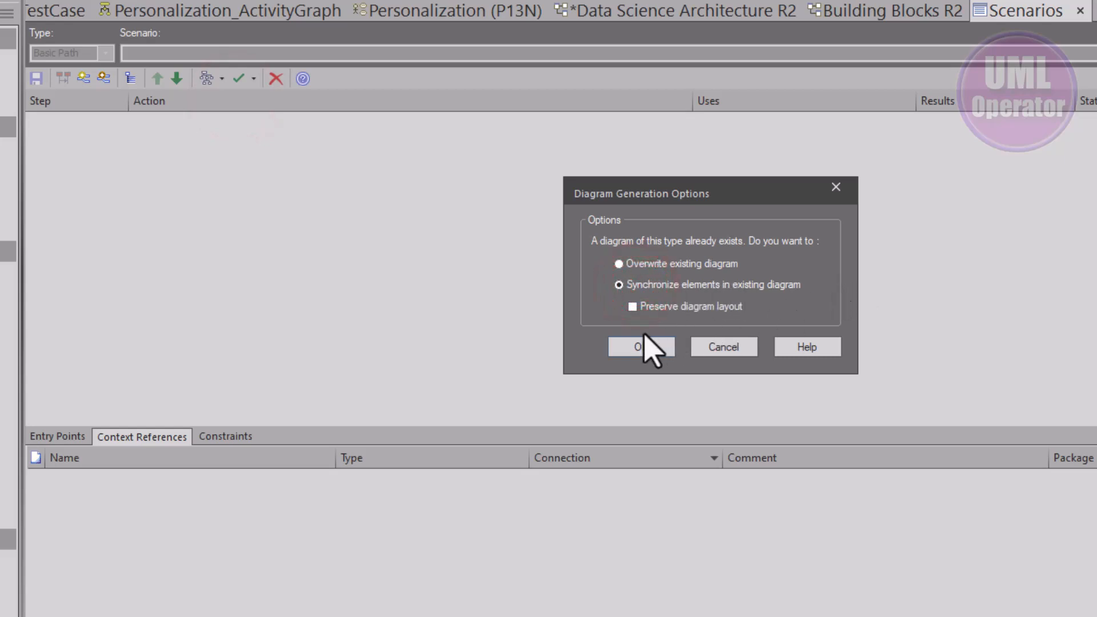
{"action": "left_click", "coordinate": [639, 347]}
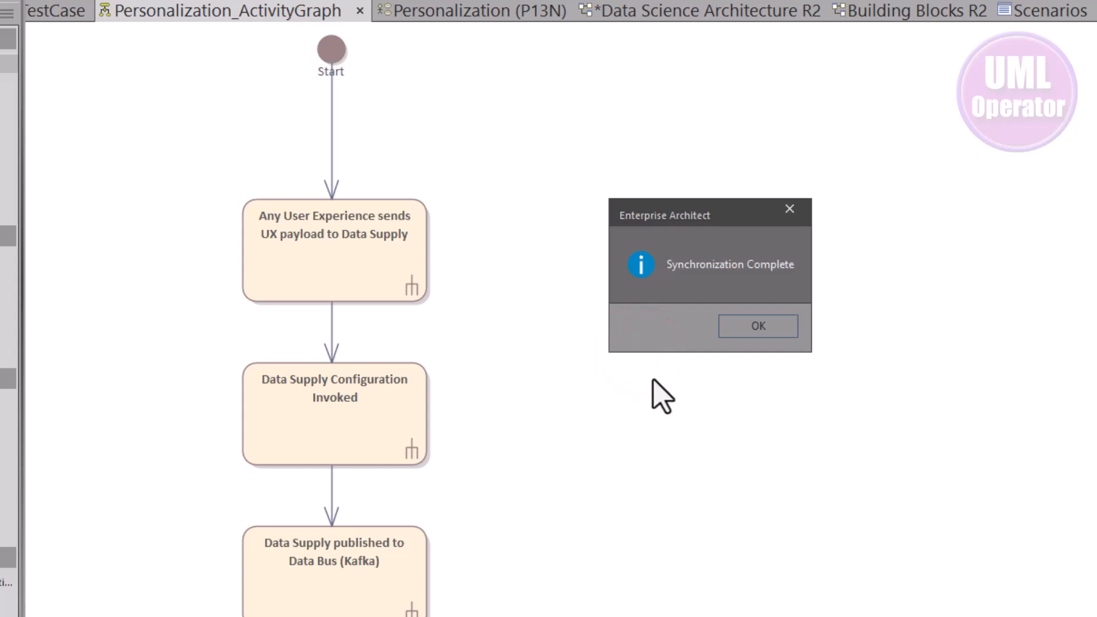
{"action": "left_click", "coordinate": [759, 326]}
Open the first action's properties in the activity diagram and inspect its Scenarios page
{"action": "scroll", "coordinate": [649, 397], "scroll_direction": "down", "scroll_amount": 5}
{"action": "scroll", "coordinate": [653, 402], "scroll_direction": "up", "scroll_amount": 3}
{"action": "scroll", "coordinate": [653, 402], "scroll_direction": "up", "scroll_amount": 3}
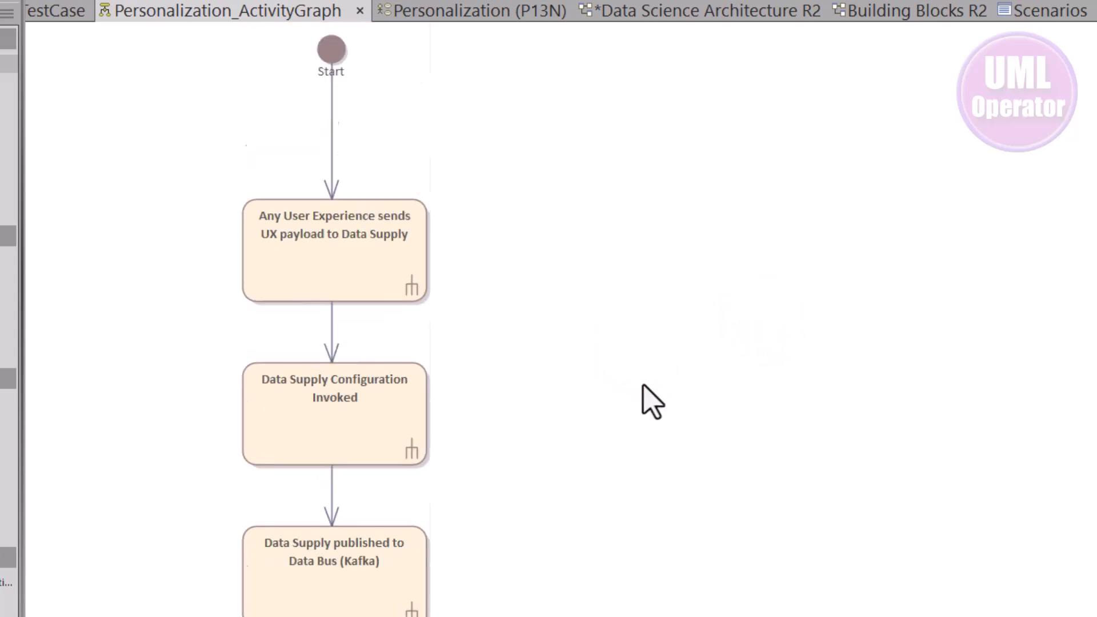
{"action": "left_click", "coordinate": [354, 282]}
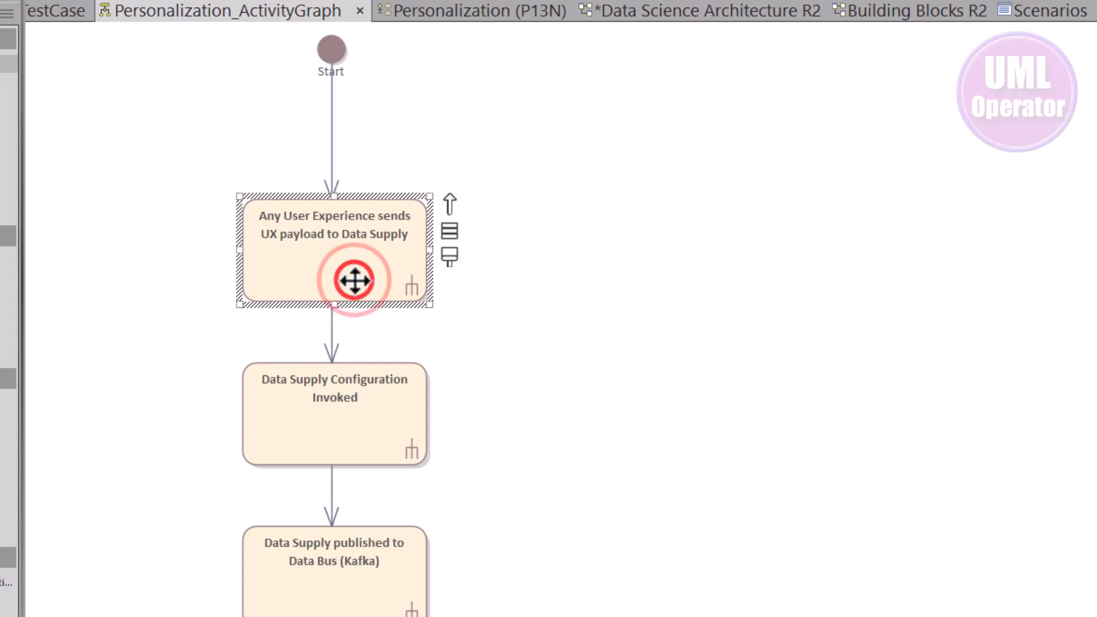
{"action": "double_click", "coordinate": [355, 281]}
{"action": "left_click", "coordinate": [523, 206]}
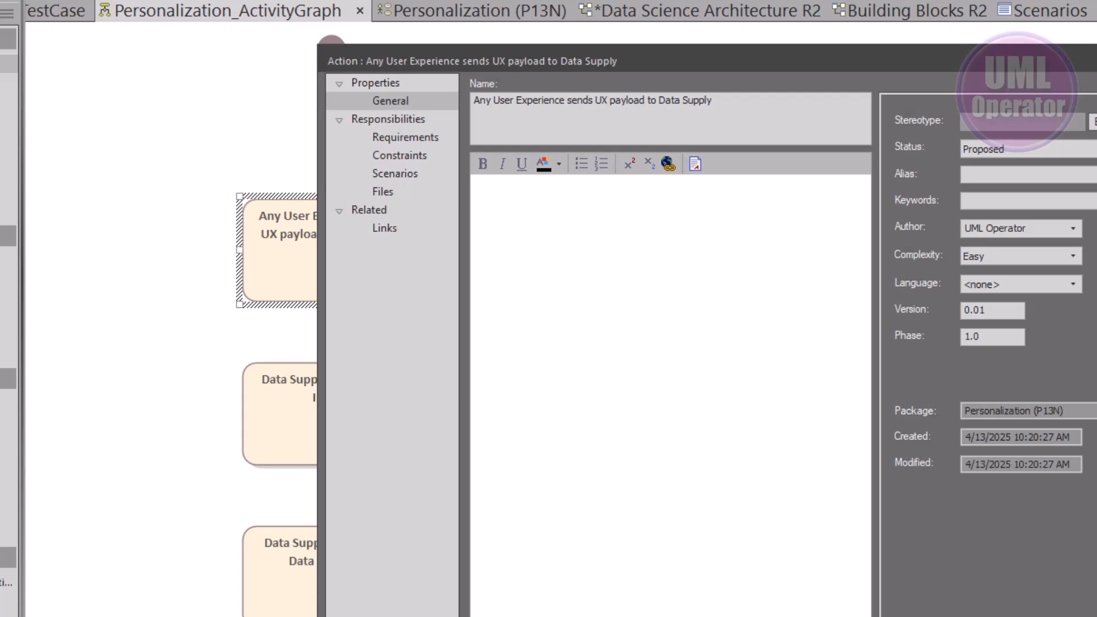
{"action": "left_click", "coordinate": [385, 177]}
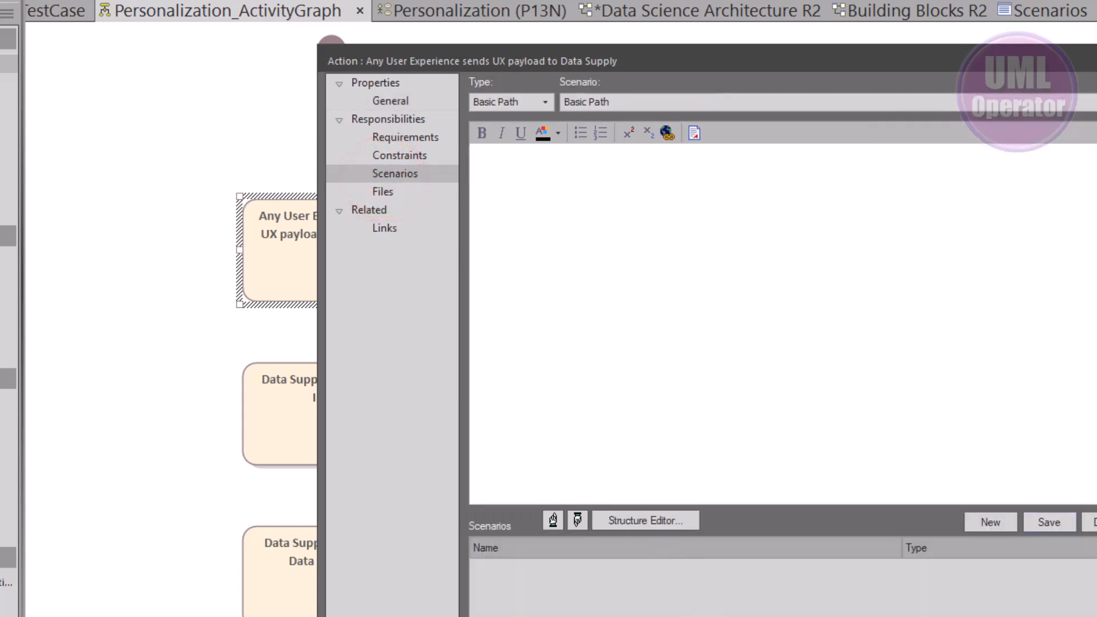
{"action": "key", "text": "Escape"}
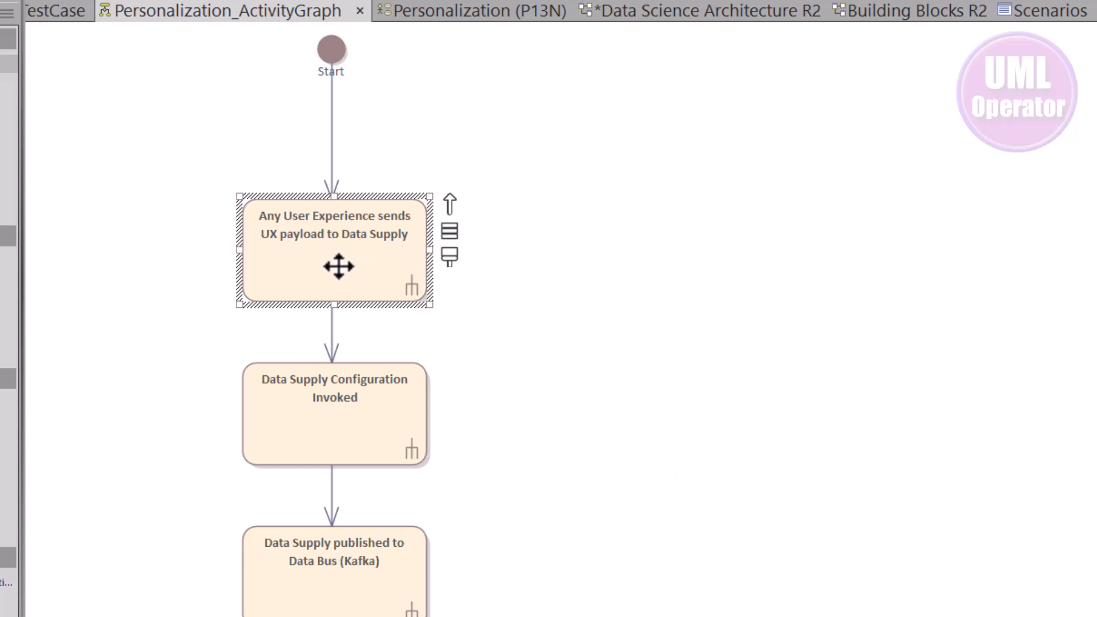
Generate a State diagram from the P13N Basic Path scenario
{"action": "left_click", "coordinate": [367, 239]}
{"action": "left_click", "coordinate": [324, 414]}
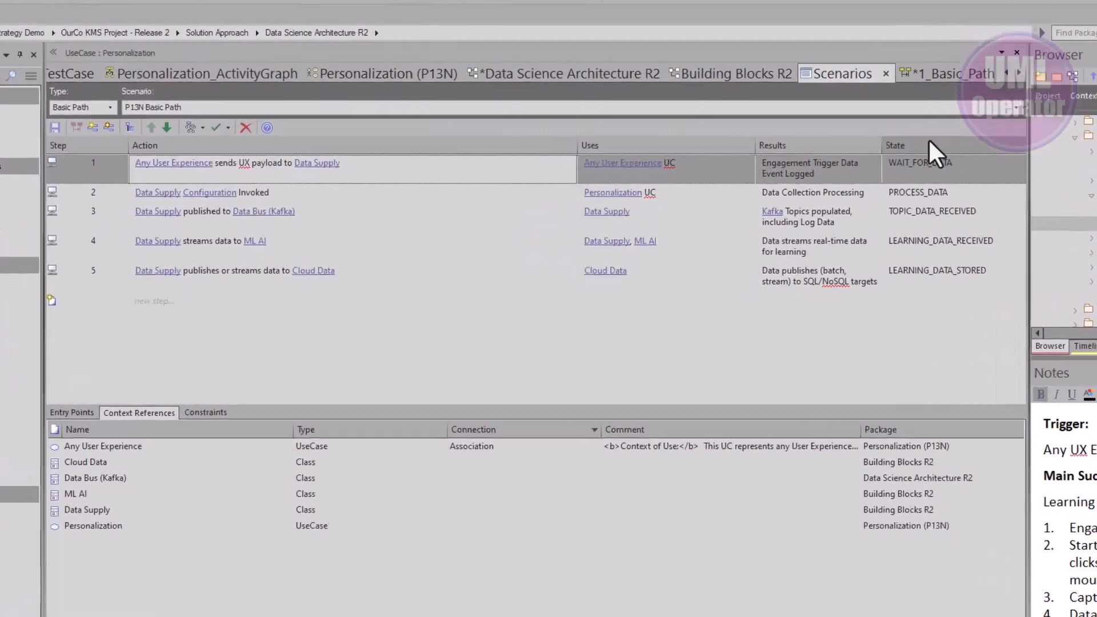
{"action": "left_click", "coordinate": [982, 114]}
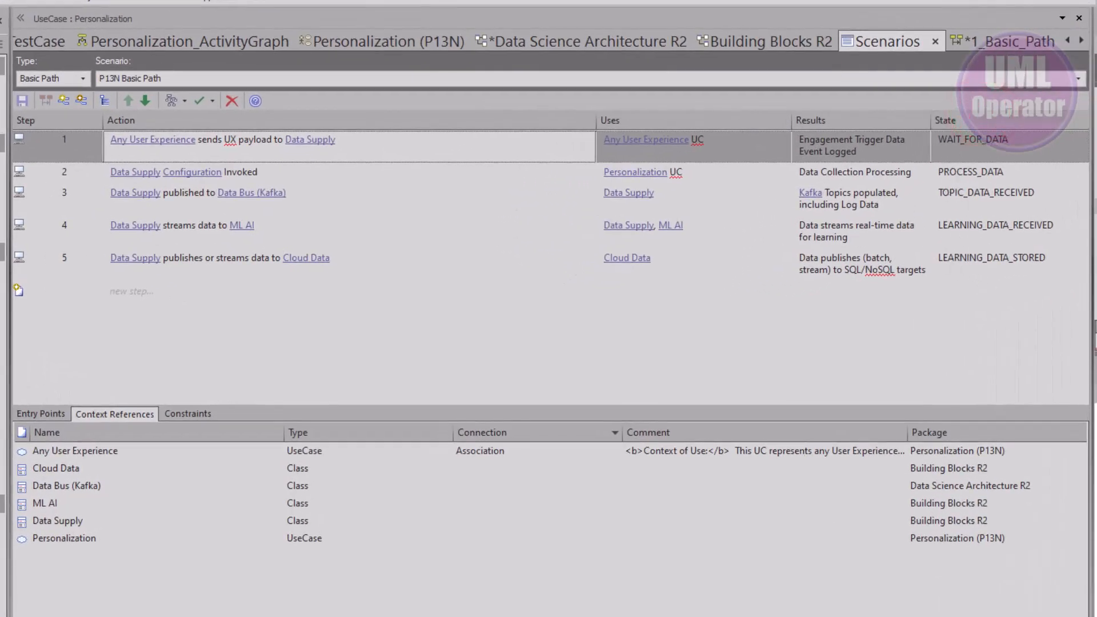
{"action": "left_click", "coordinate": [183, 101]}
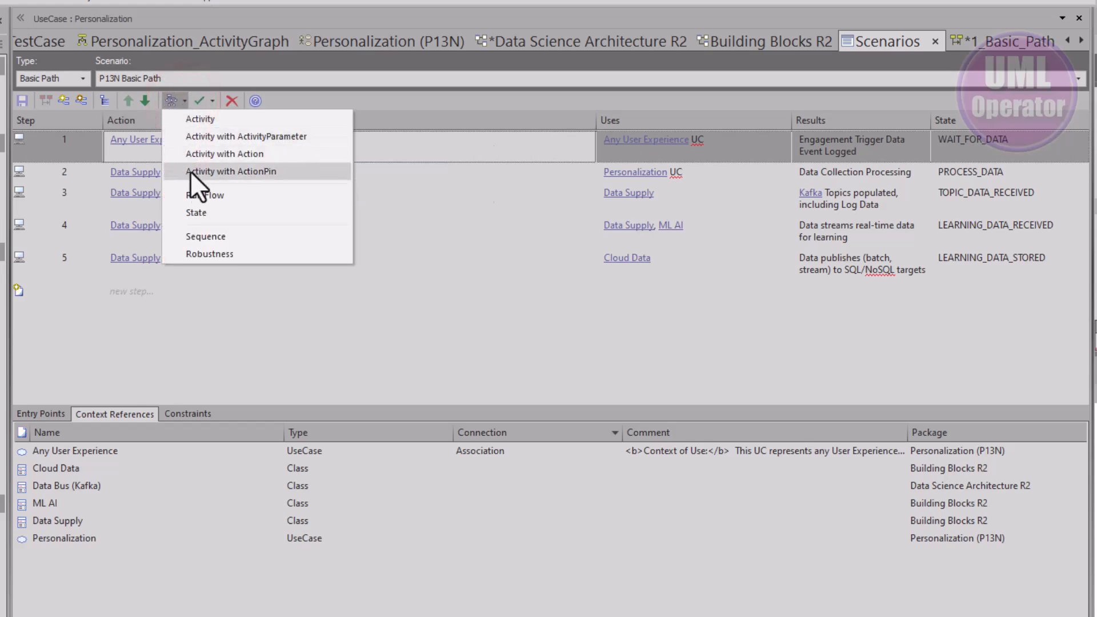
{"action": "left_click", "coordinate": [217, 217]}
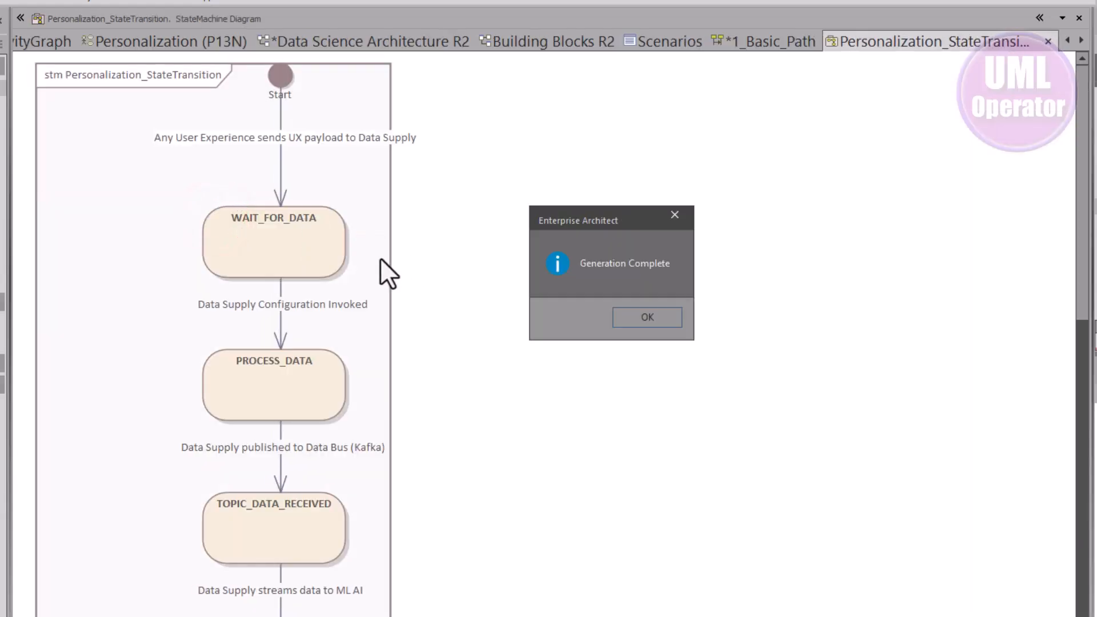
{"action": "left_click", "coordinate": [649, 321]}
Return to the Personalization (P13N) use case diagram and select the Personalization use case
{"action": "scroll", "coordinate": [413, 283], "scroll_direction": "down", "scroll_amount": 10}
{"action": "scroll", "coordinate": [412, 283], "scroll_direction": "up", "scroll_amount": 10}
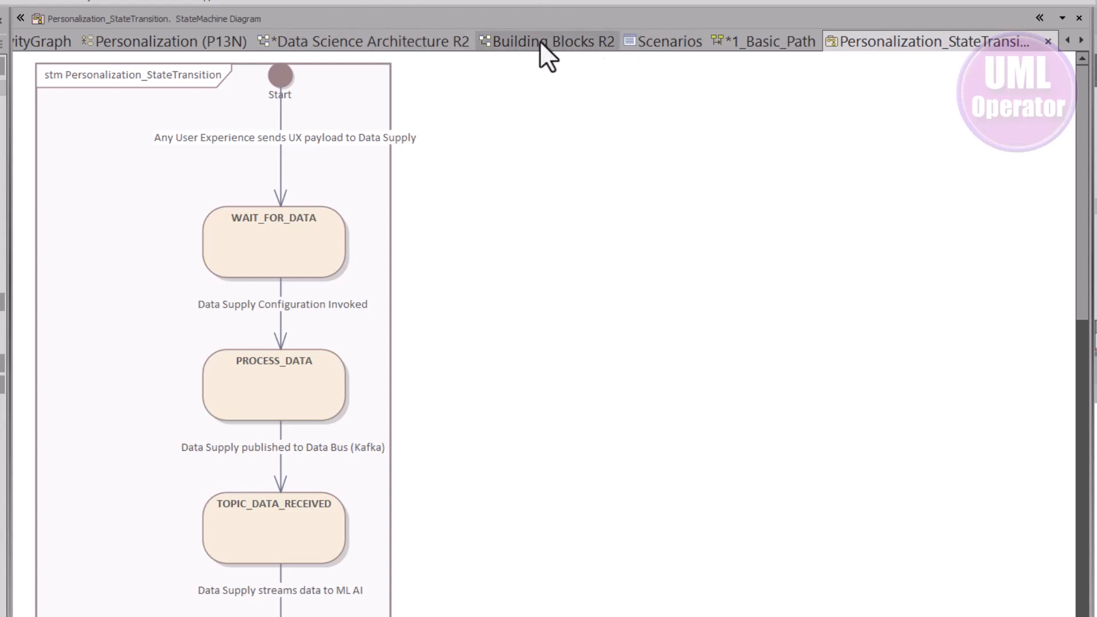
{"action": "left_click", "coordinate": [194, 41]}
{"action": "left_click", "coordinate": [531, 160]}
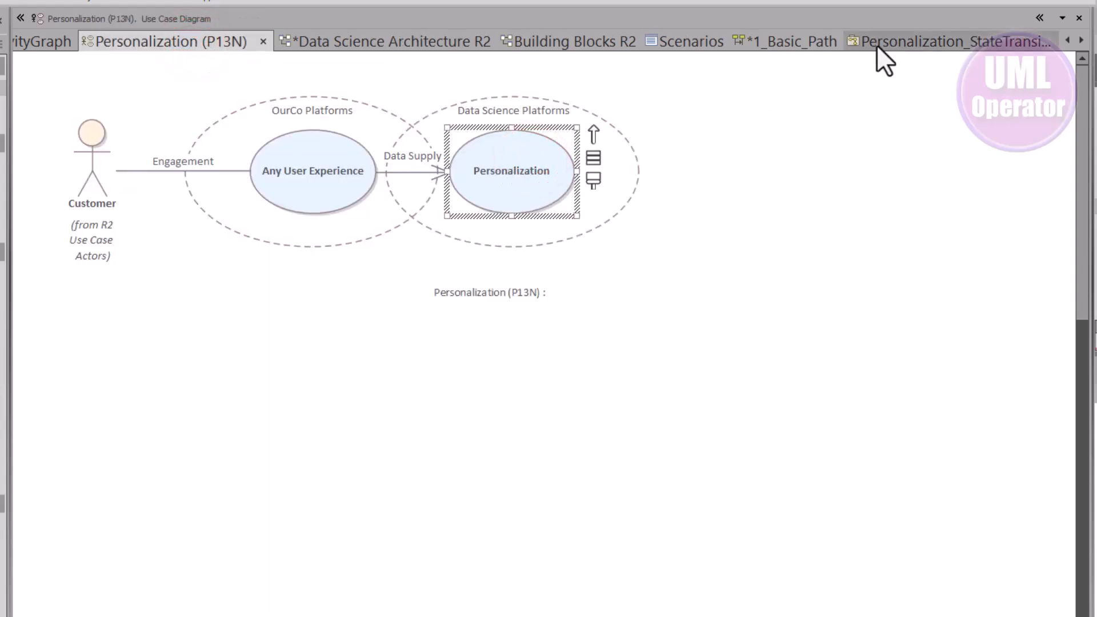